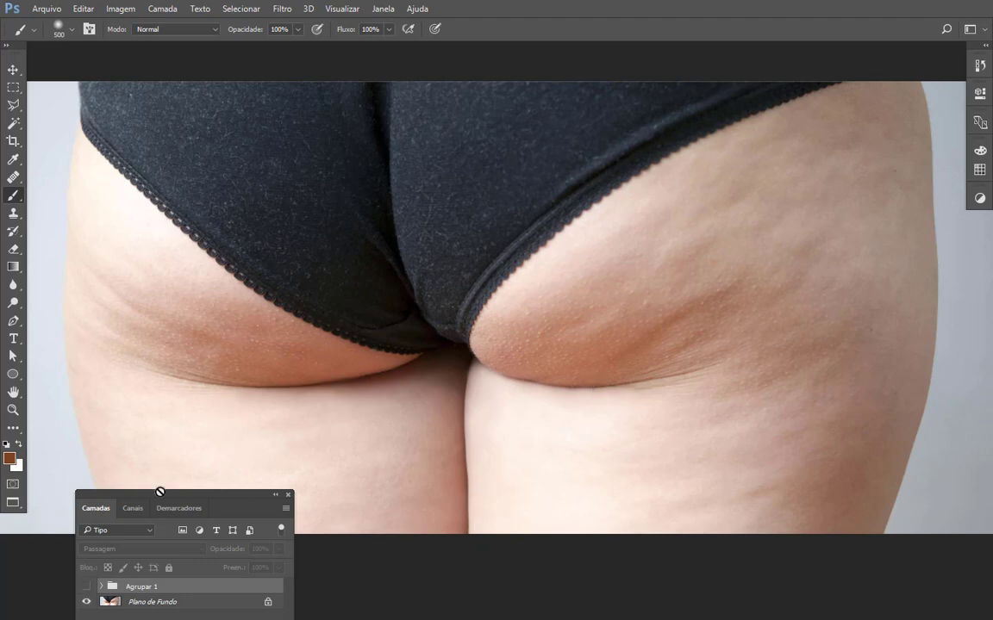
Toggle the visibility of the Agrupar 1 group to compare the retouched skin with the original photo
left_click_drag(179, 504, 174, 490)
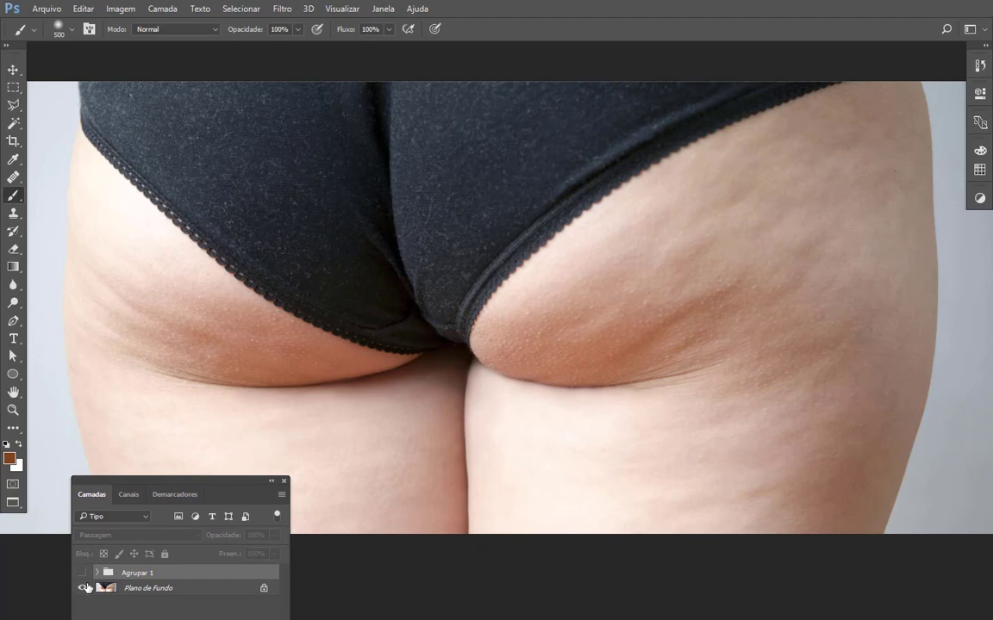
left_click(82, 575)
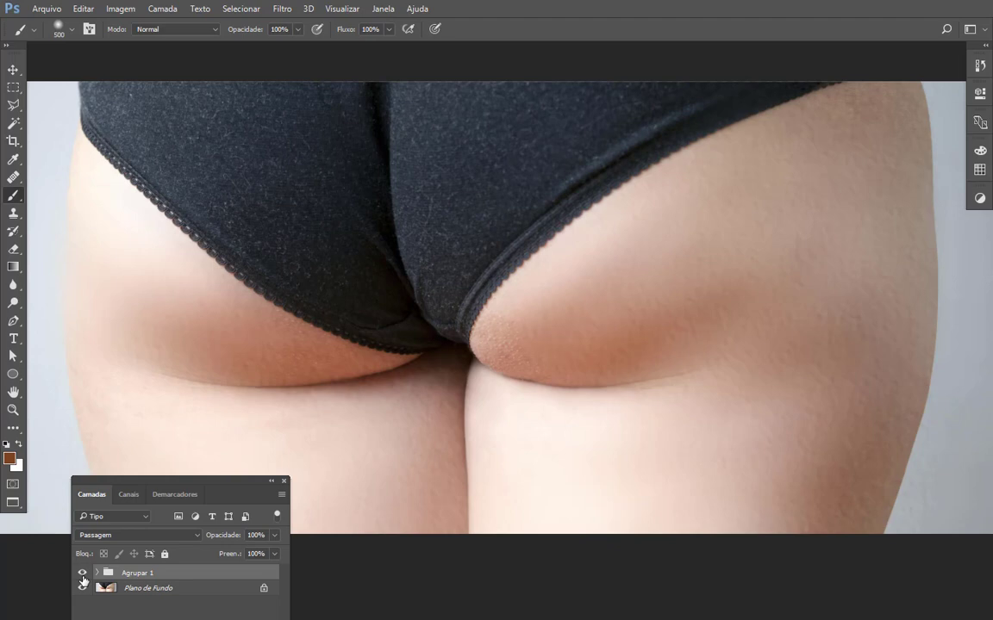
left_click(81, 575)
left_click(82, 576)
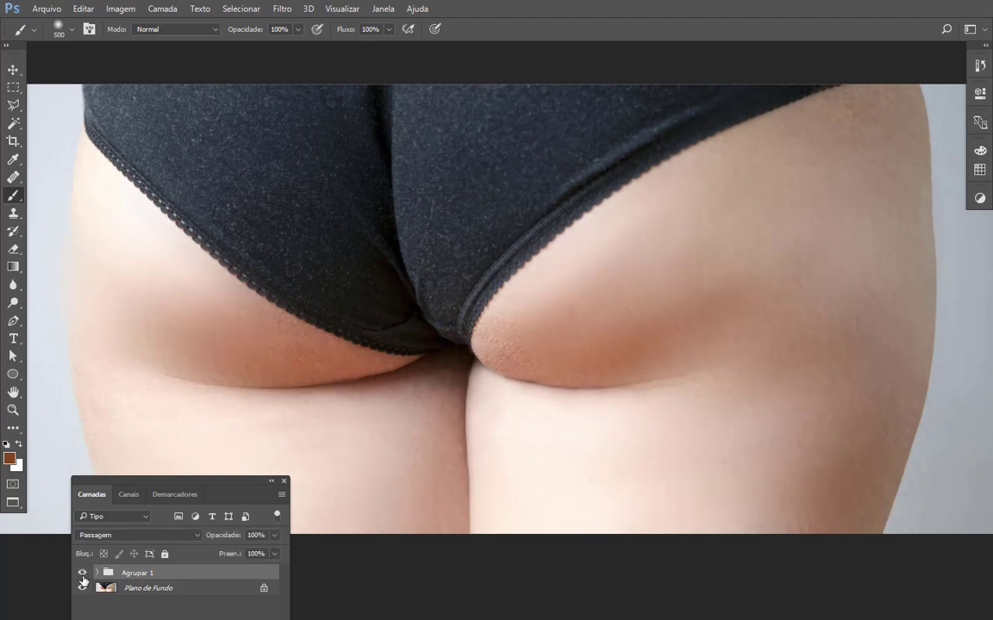
key("ctrl+minus")
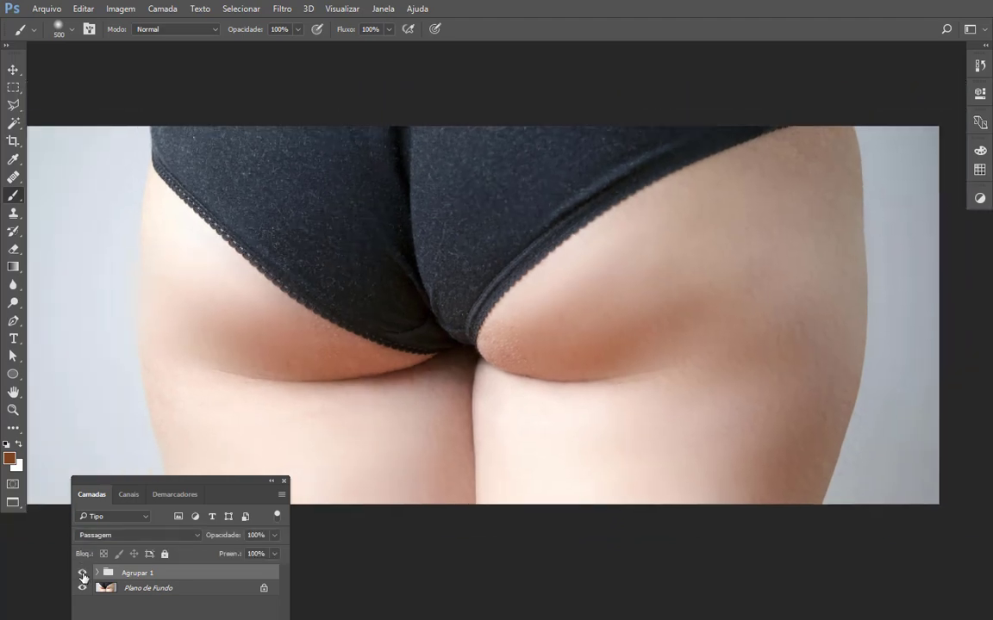
left_click(83, 576)
left_click(82, 575)
left_click(83, 575)
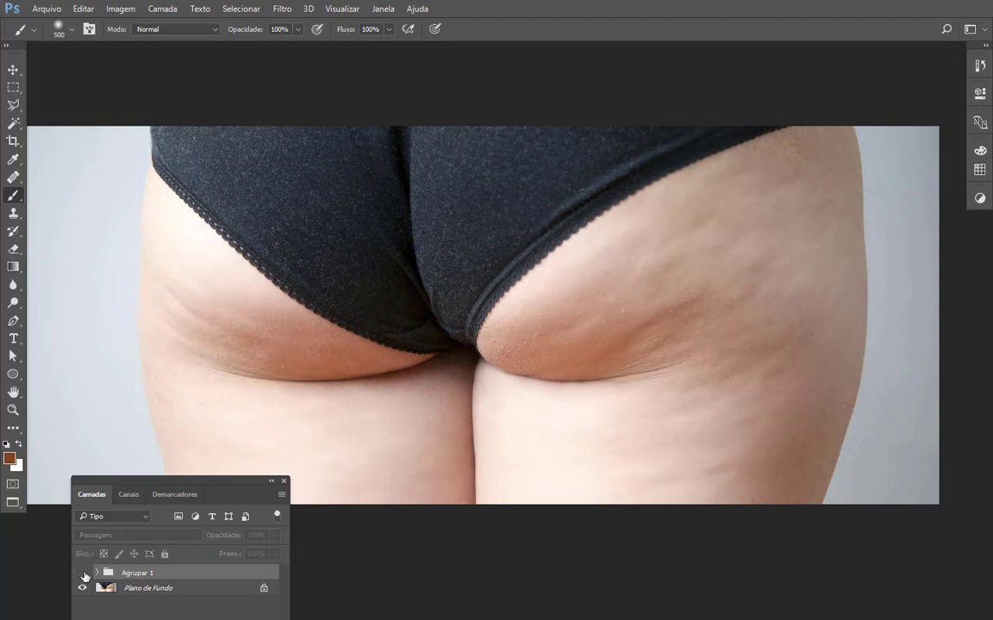
left_click(83, 575)
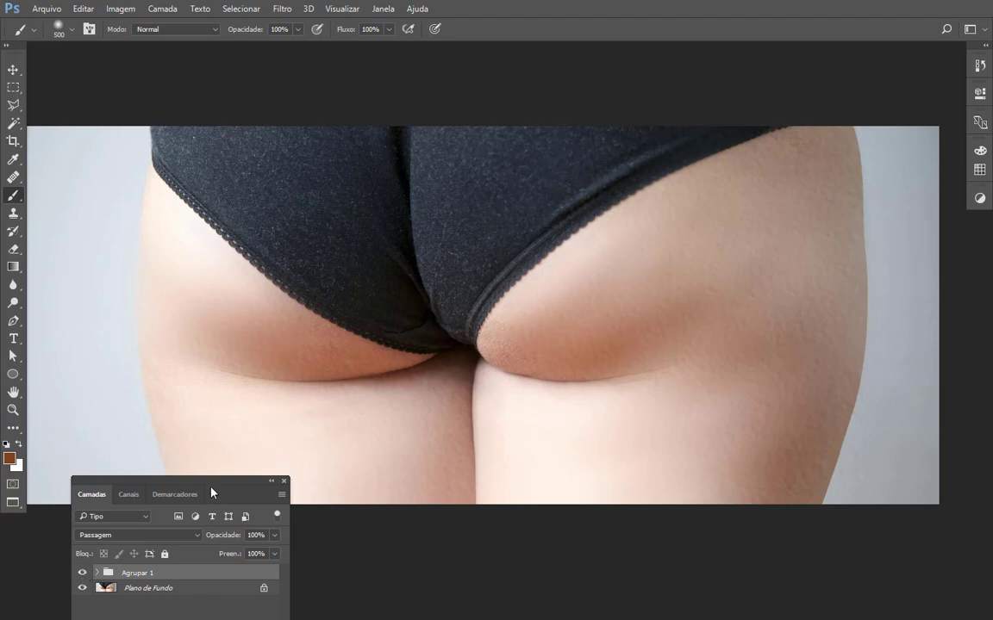
left_click_drag(213, 492, 210, 447)
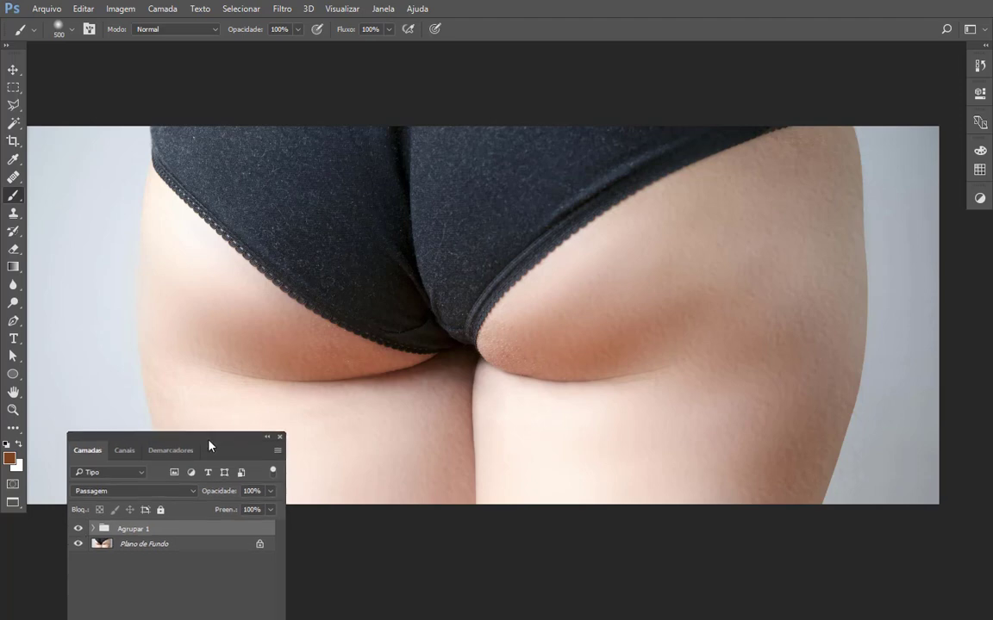
left_click(77, 528)
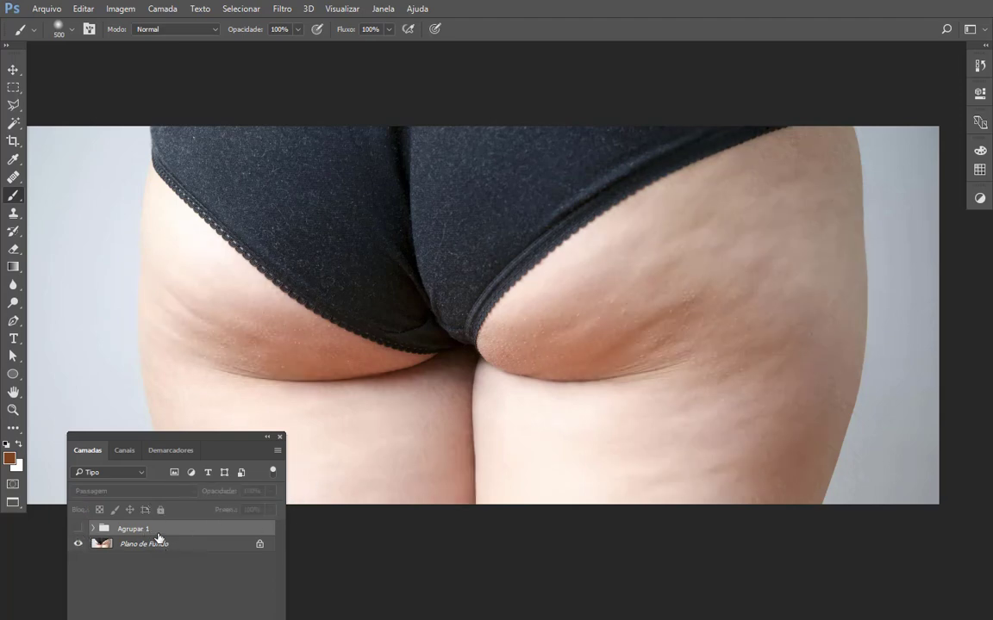
Delete the Agrupar 1 group so that only the Plano de Fundo layer is left
left_click_drag(242, 446, 570, 451)
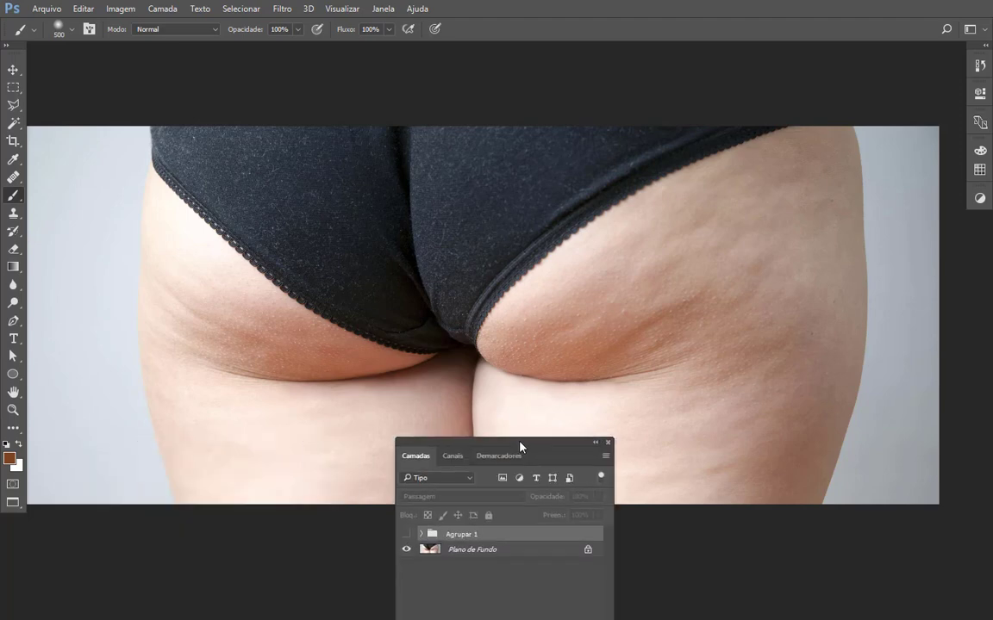
key("ctrl+minus")
left_click_drag(617, 326, 549, 260)
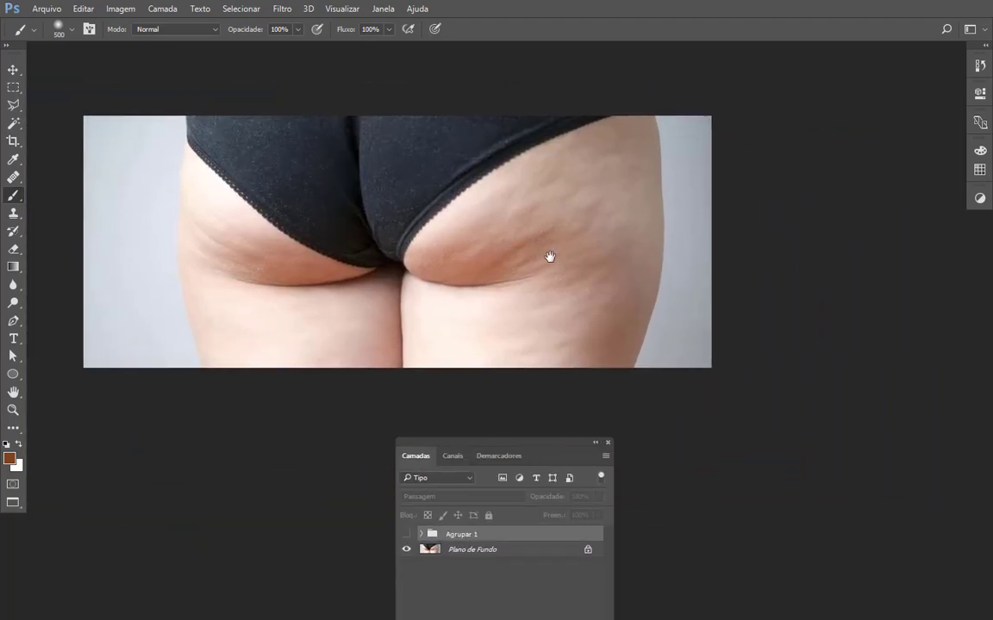
left_click_drag(547, 449, 888, 72)
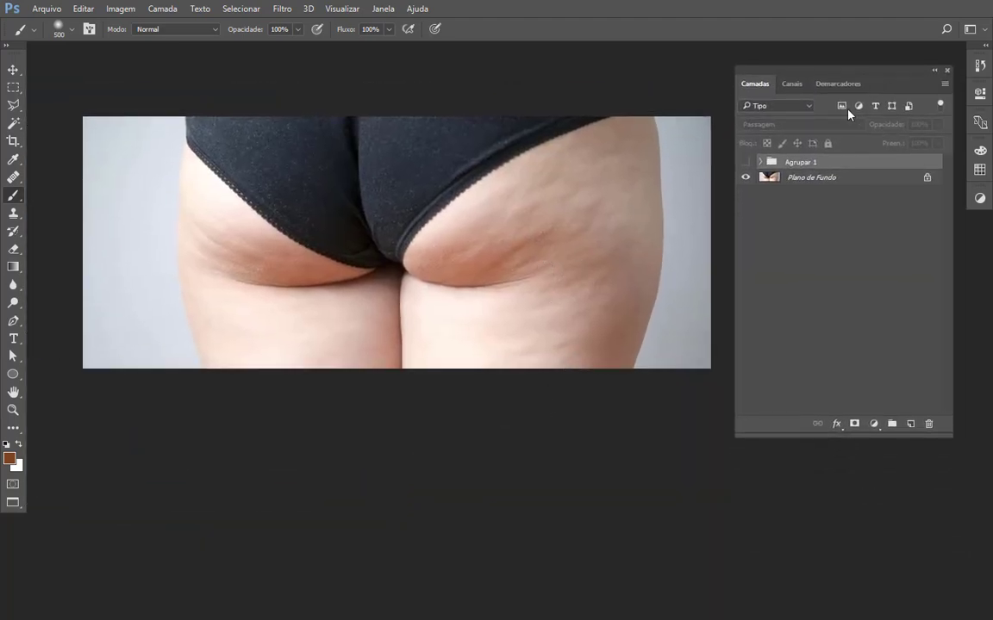
scroll(636, 193, "down", 2)
left_click_drag(840, 164, 929, 423)
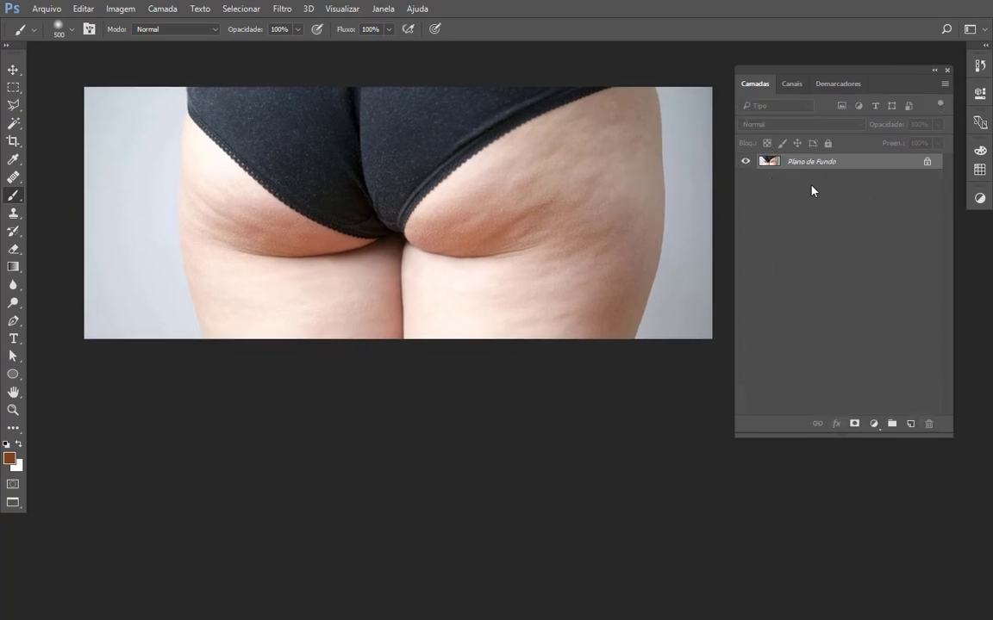
Duplicate the Plano de Fundo layer and start the Poeira e Rabiscos noise filter on the copy
key("ctrl+j")
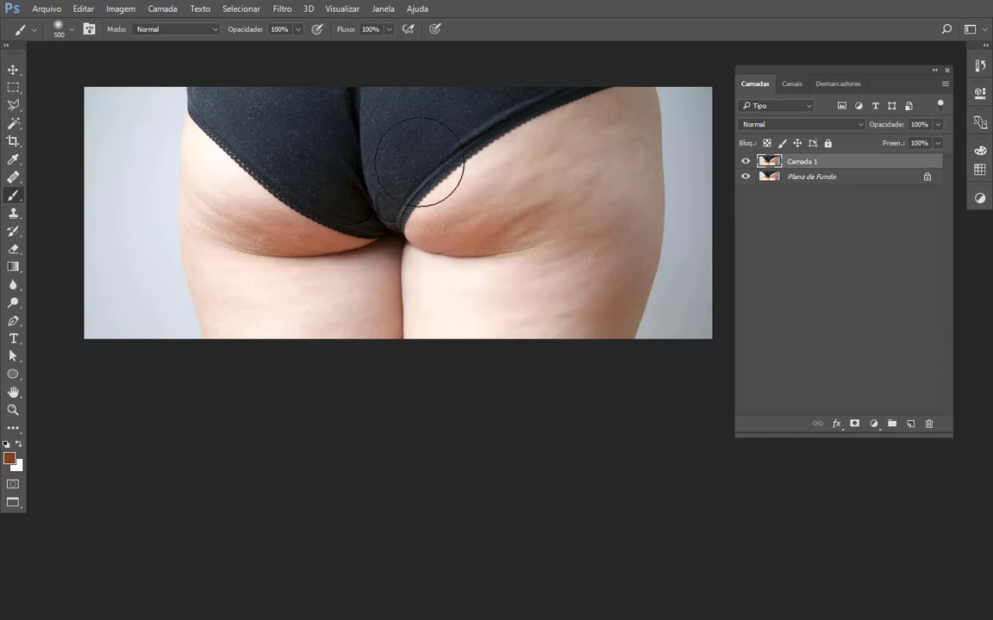
left_click(282, 10)
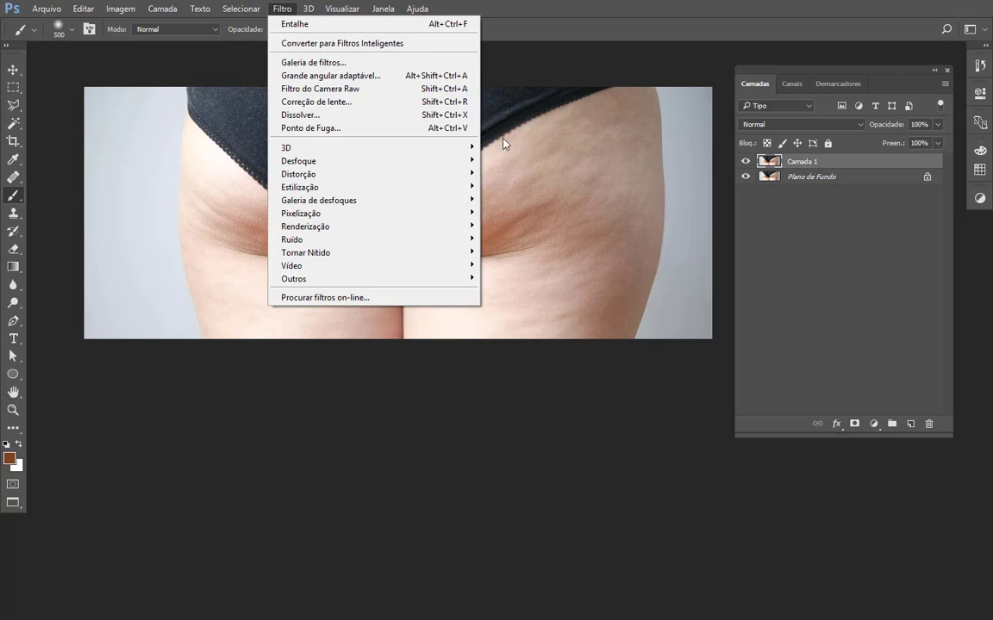
mouse_move(377, 244)
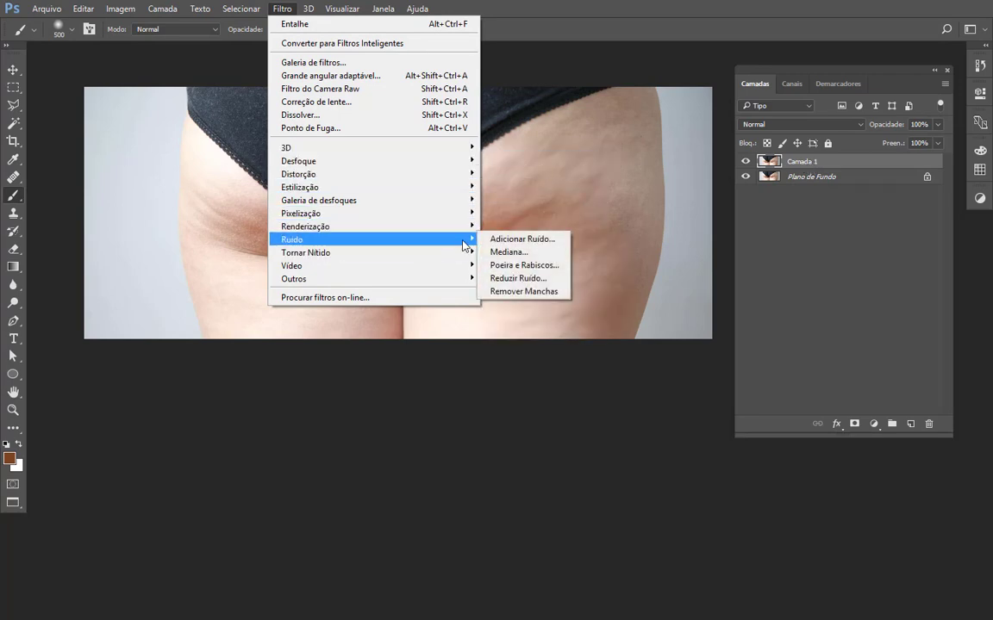
left_click(552, 269)
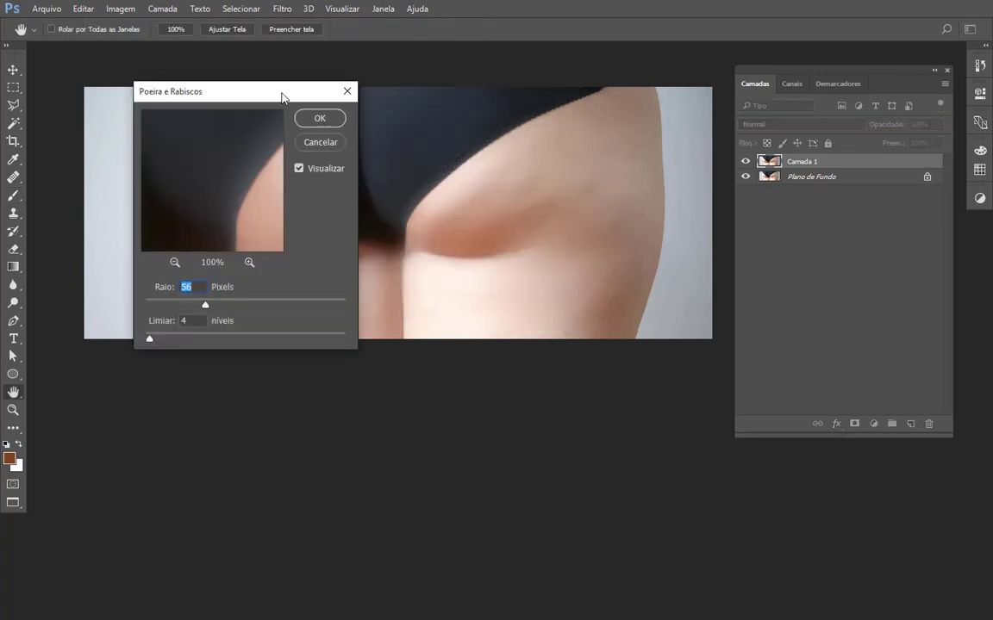
left_click_drag(286, 92, 619, 315)
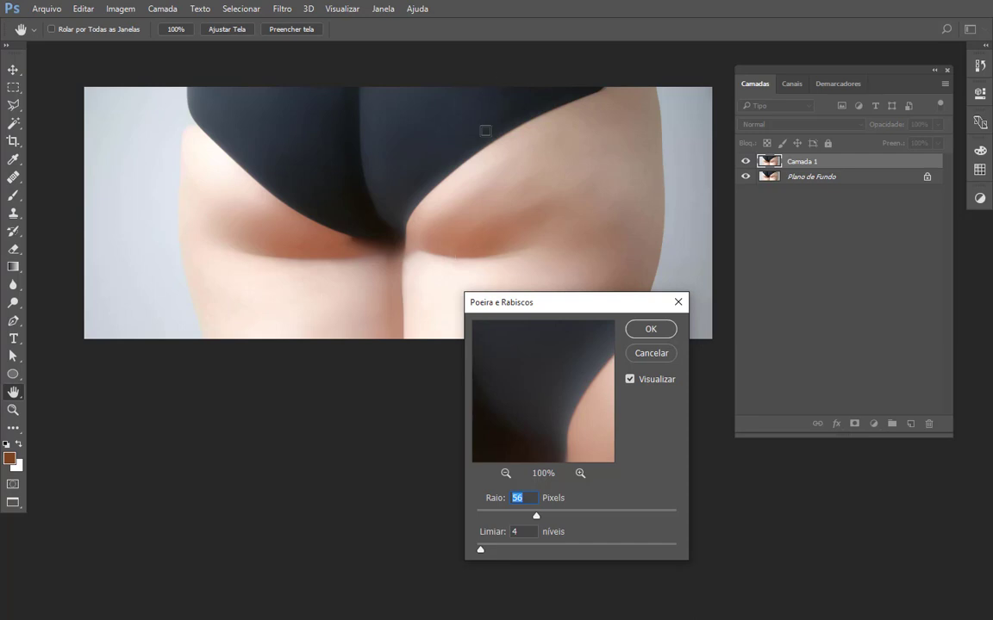
left_click_drag(549, 307, 577, 340)
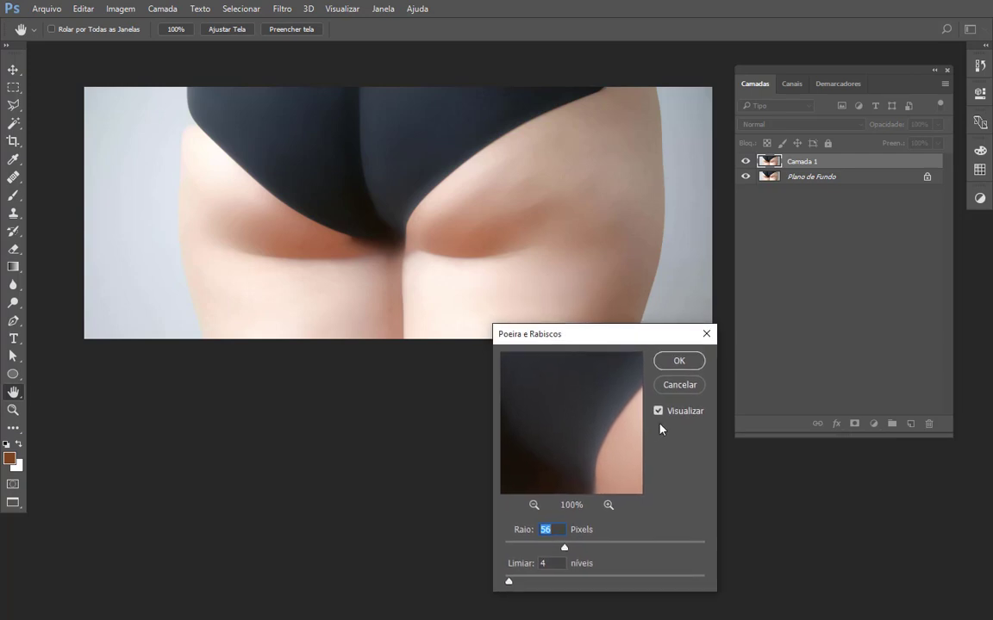
Apply the Poeira e Rabiscos filter with a radius of 46 pixels and a threshold of 4 levels
left_click_drag(578, 551, 624, 548)
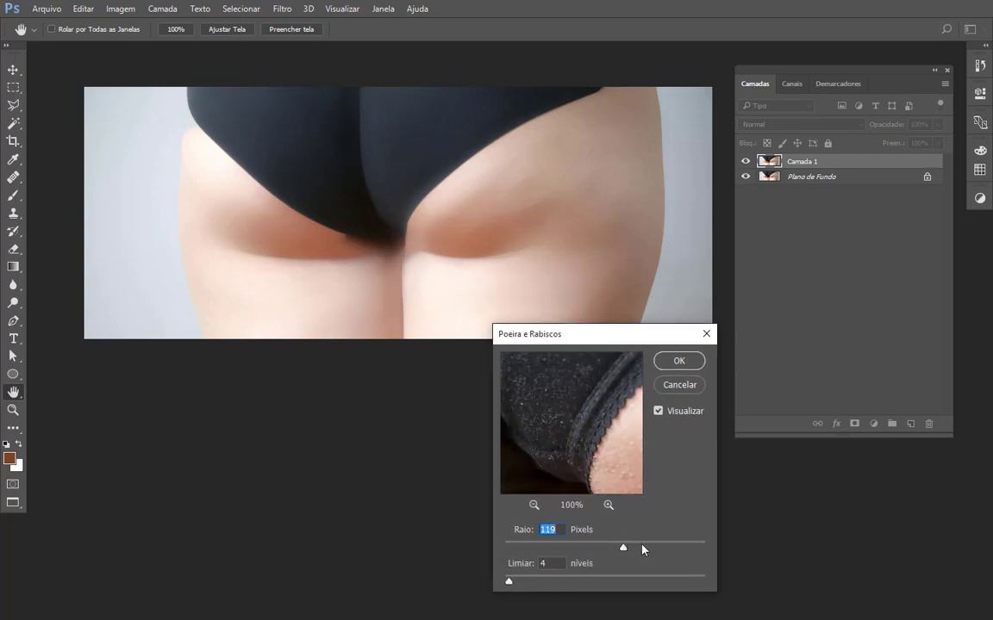
left_click(582, 545)
left_click_drag(569, 550, 555, 552)
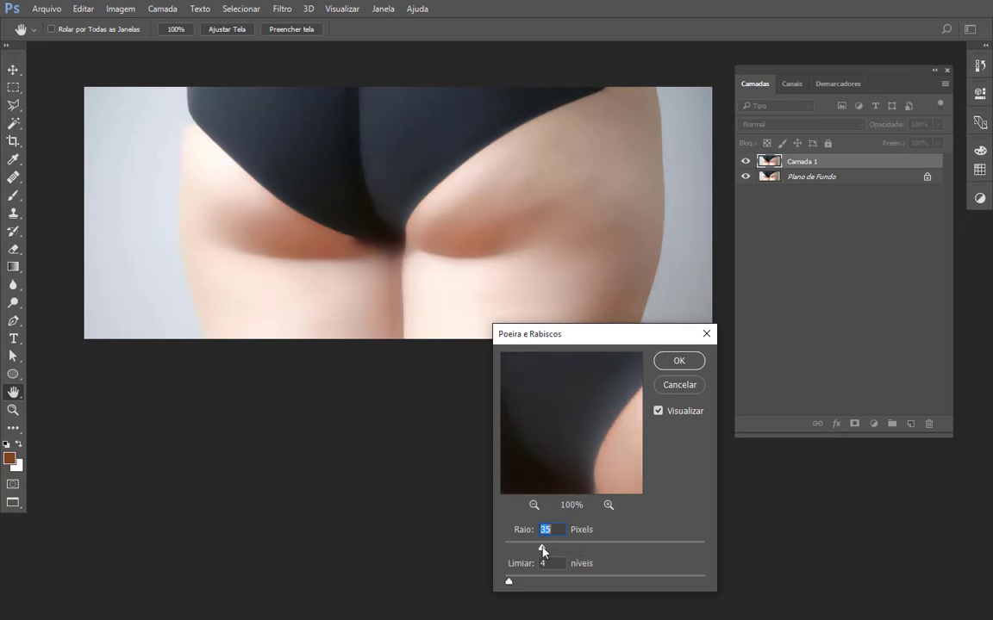
left_click(543, 549)
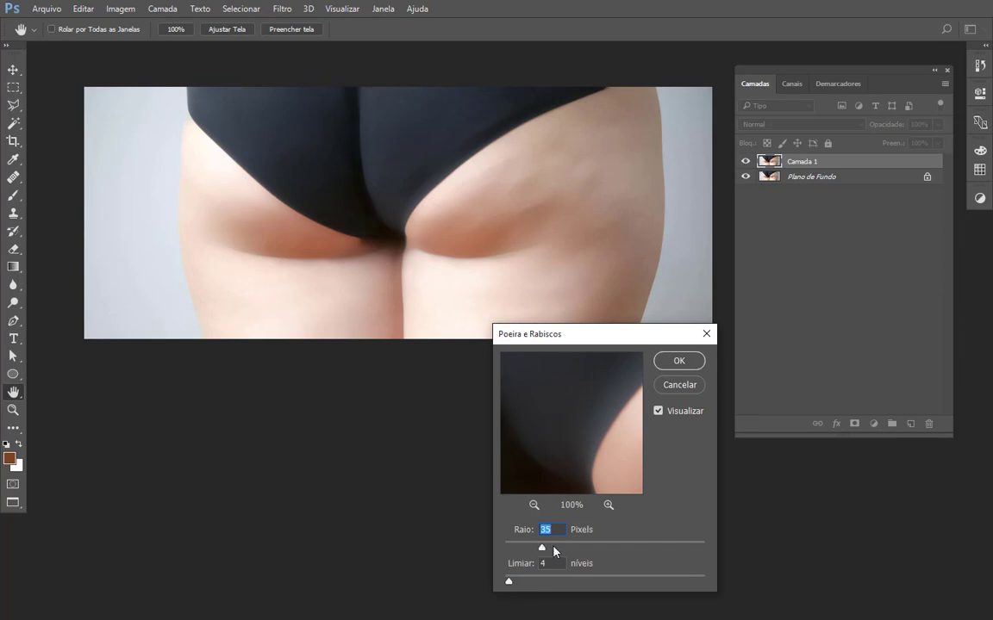
left_click_drag(543, 551, 546, 552)
left_click(554, 549)
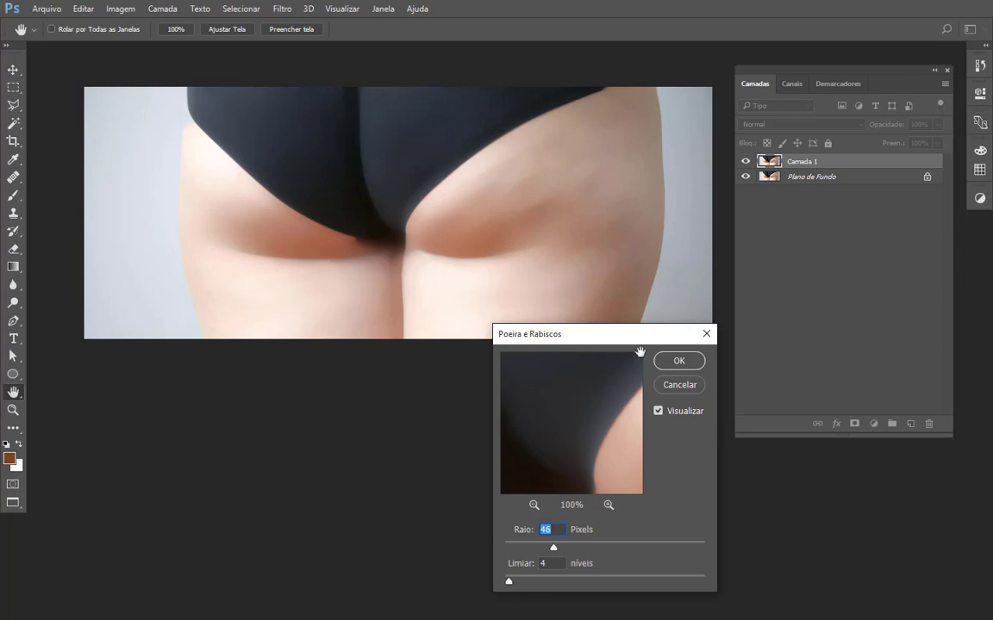
left_click_drag(640, 339, 638, 367)
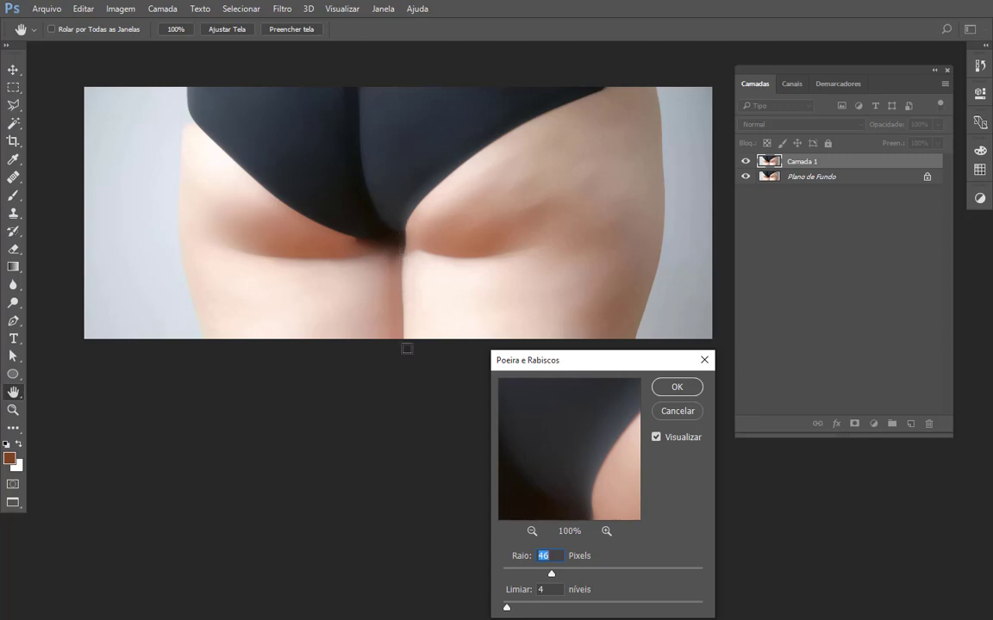
left_click_drag(616, 357, 592, 338)
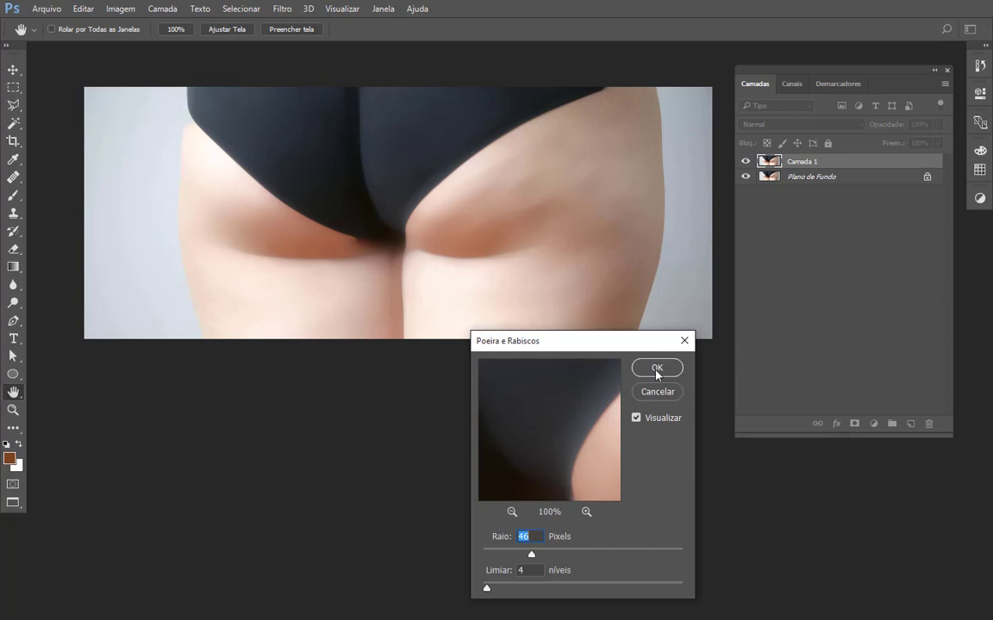
left_click(656, 367)
key("b")
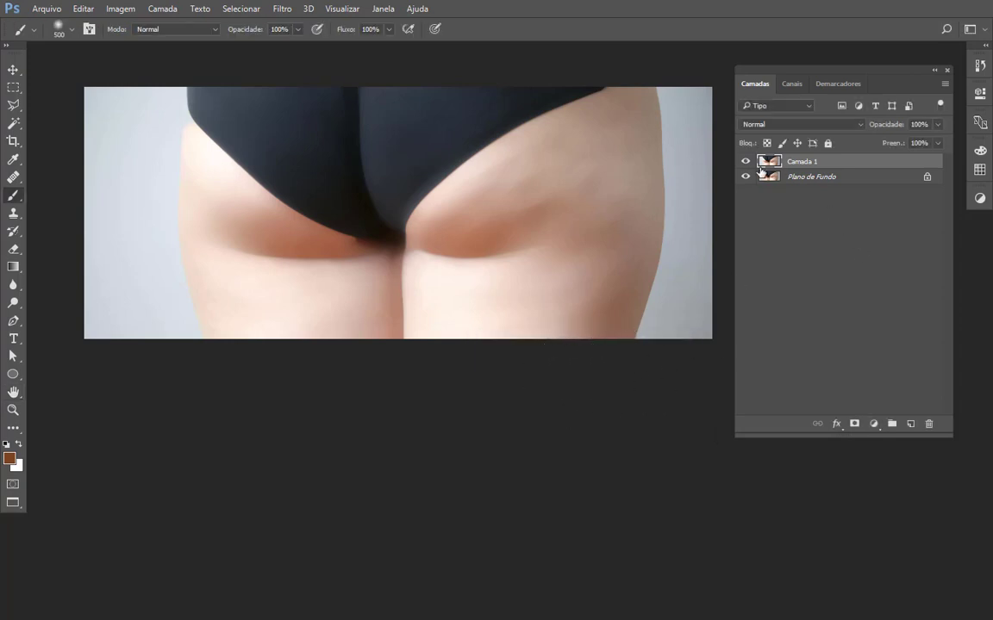
Toggle the visibility of Camada 1 to compare the filtered skin with the original
left_click(746, 163)
left_click(746, 163)
left_click(746, 163)
left_click(746, 164)
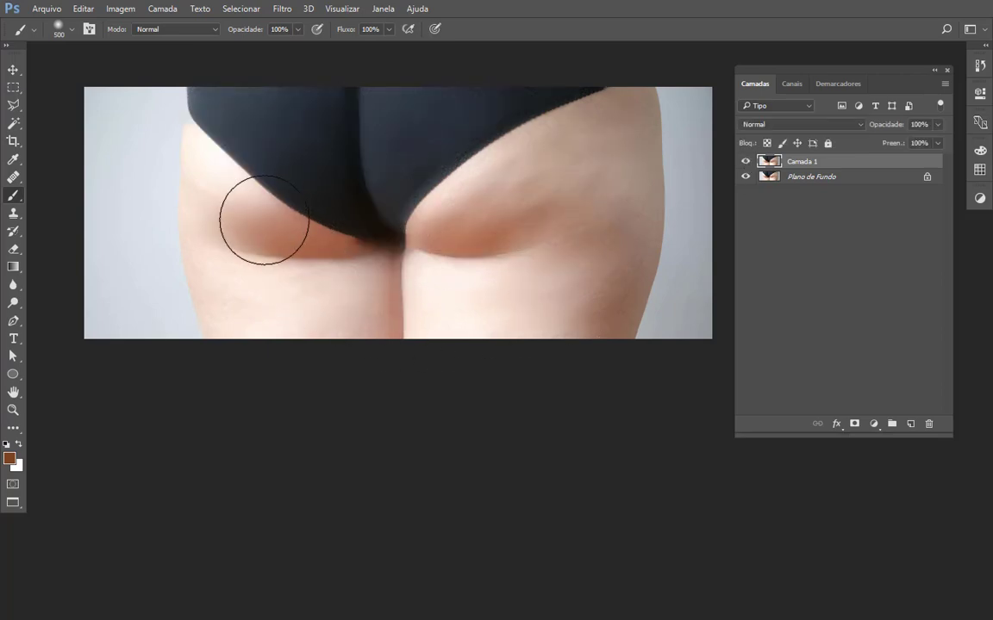
left_click(746, 163)
left_click(746, 163)
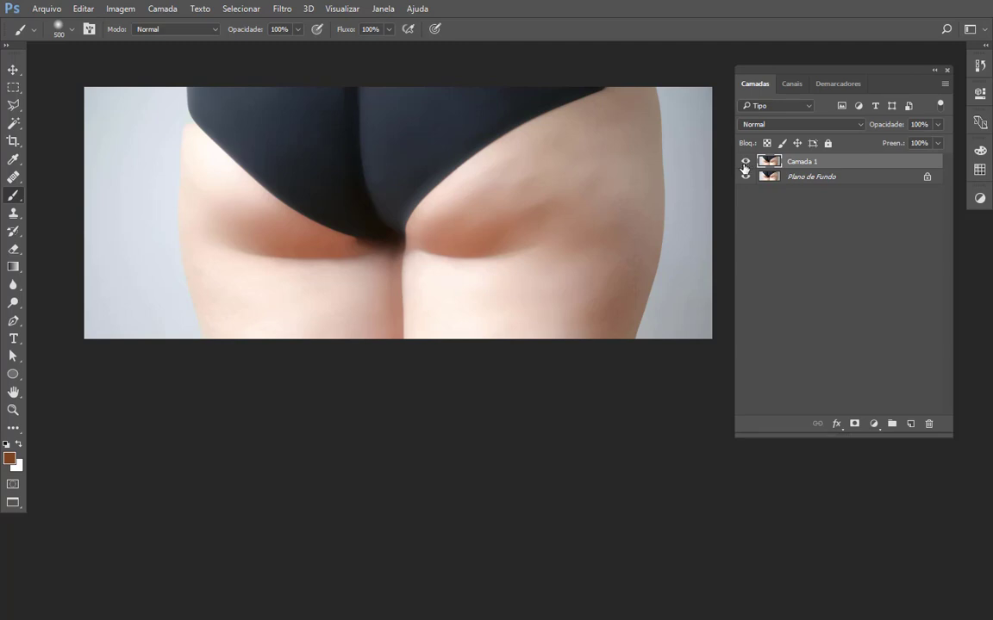
Add a layer mask to Camada 1 and paint black over the underwear, using a 250 px brush around its lower edge
left_click(853, 425)
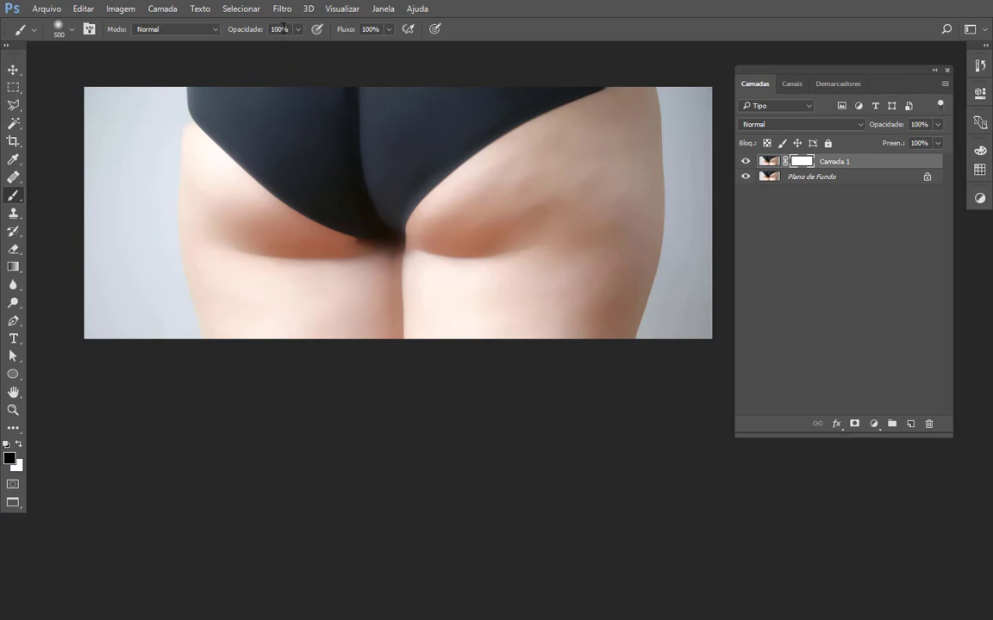
mouse_move(306, 100)
left_mouse_down()
mouse_move(271, 101)
mouse_move(279, 122)
mouse_move(233, 89)
mouse_move(308, 146)
mouse_move(219, 90)
mouse_move(312, 158)
mouse_move(282, 90)
mouse_move(349, 137)
mouse_move(344, 99)
mouse_move(369, 158)
mouse_move(368, 104)
mouse_move(373, 180)
mouse_move(361, 155)
mouse_move(403, 123)
mouse_move(394, 143)
mouse_move(415, 95)
mouse_move(368, 160)
mouse_move(529, 80)
mouse_move(468, 105)
mouse_move(587, 65)
mouse_move(556, 70)
mouse_move(588, 54)
mouse_move(417, 103)
mouse_move(364, 168)
mouse_move(373, 201)
left_mouse_up()
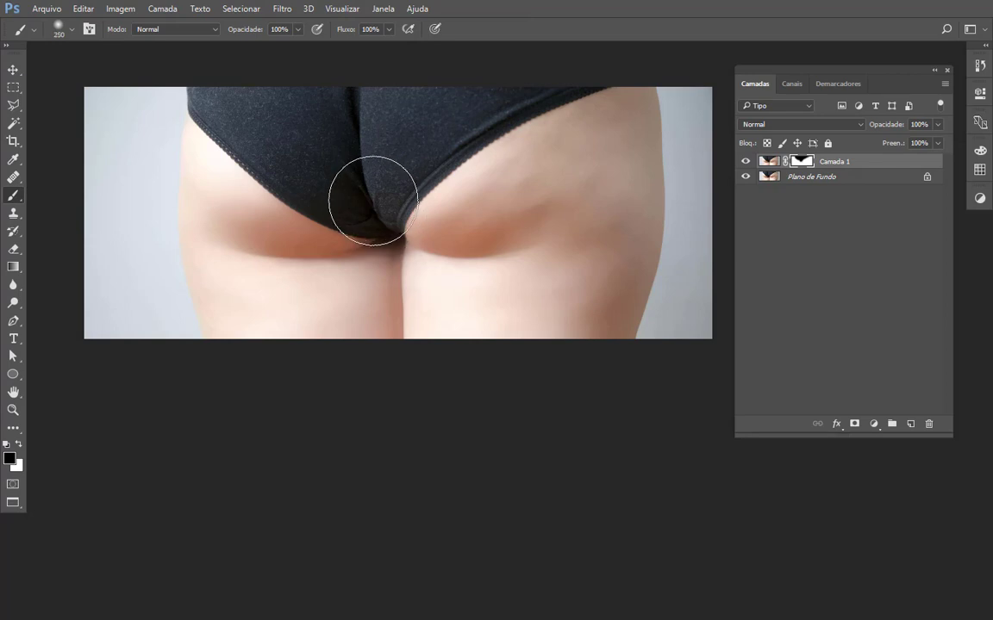
key("bracketleft")
key("bracketleft")
key("bracketleft")
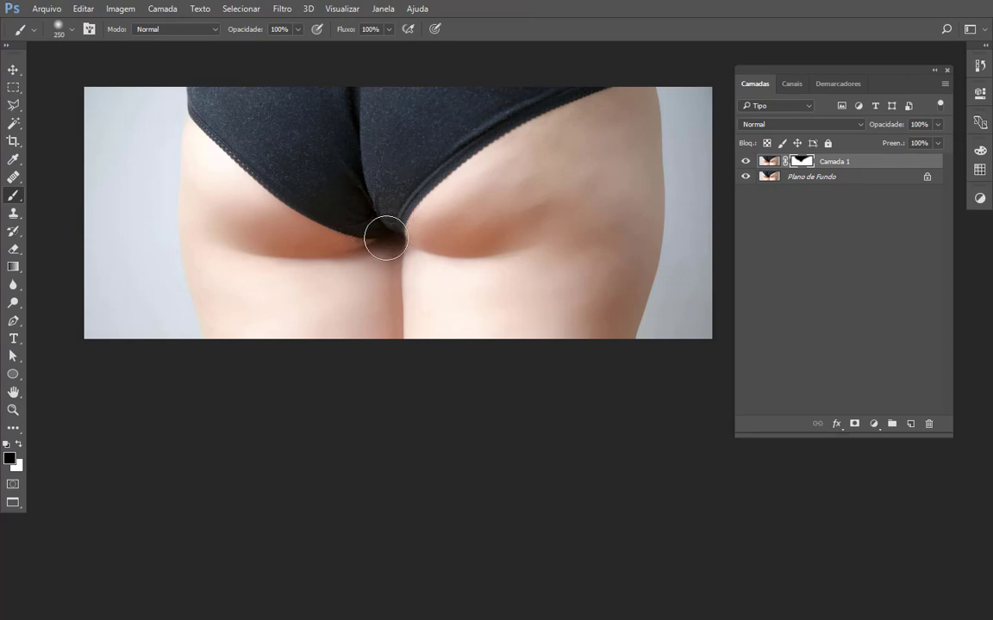
mouse_move(385, 237)
left_mouse_down()
mouse_move(325, 254)
mouse_move(231, 248)
left_mouse_up()
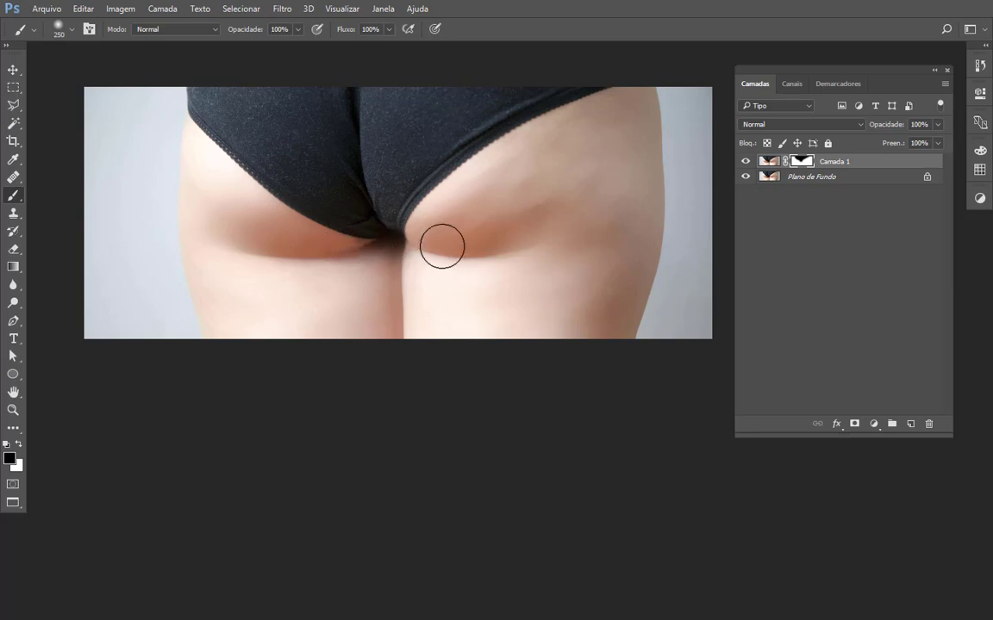
Undo the full-opacity mask strokes below the underwear and paint black at 50% brush opacity down the line between the thighs
left_click_drag(408, 248, 394, 249)
key("ctrl+z")
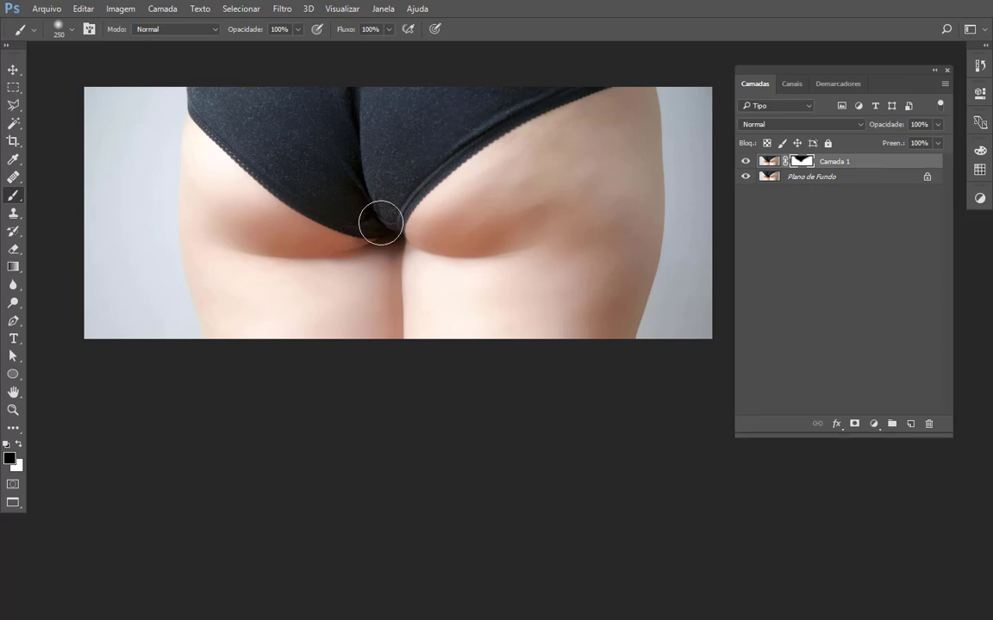
mouse_move(399, 229)
left_mouse_down()
mouse_move(390, 237)
mouse_move(399, 247)
left_mouse_up()
key("ctrl+z")
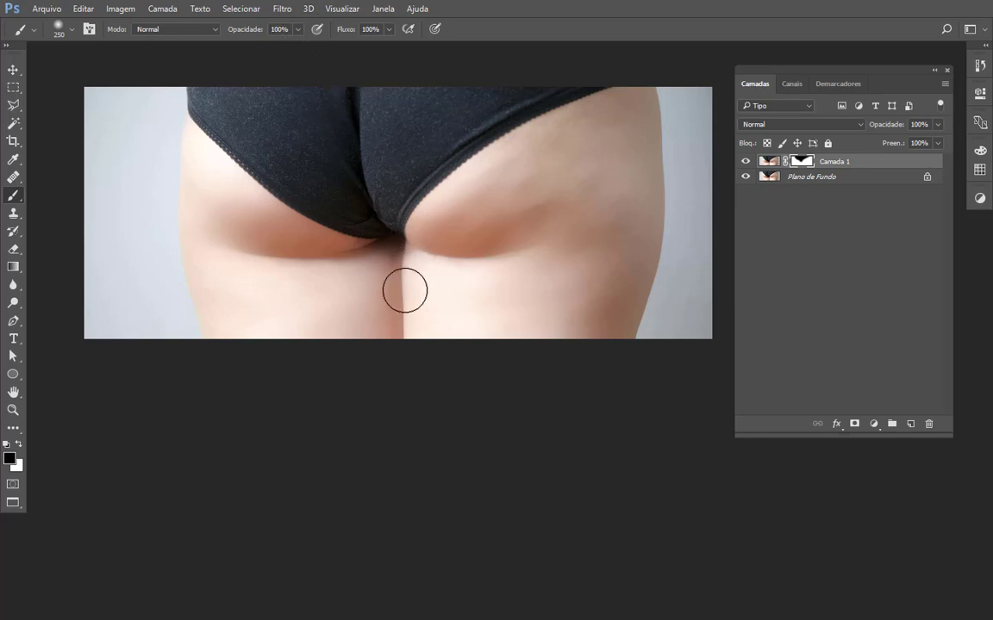
key("5")
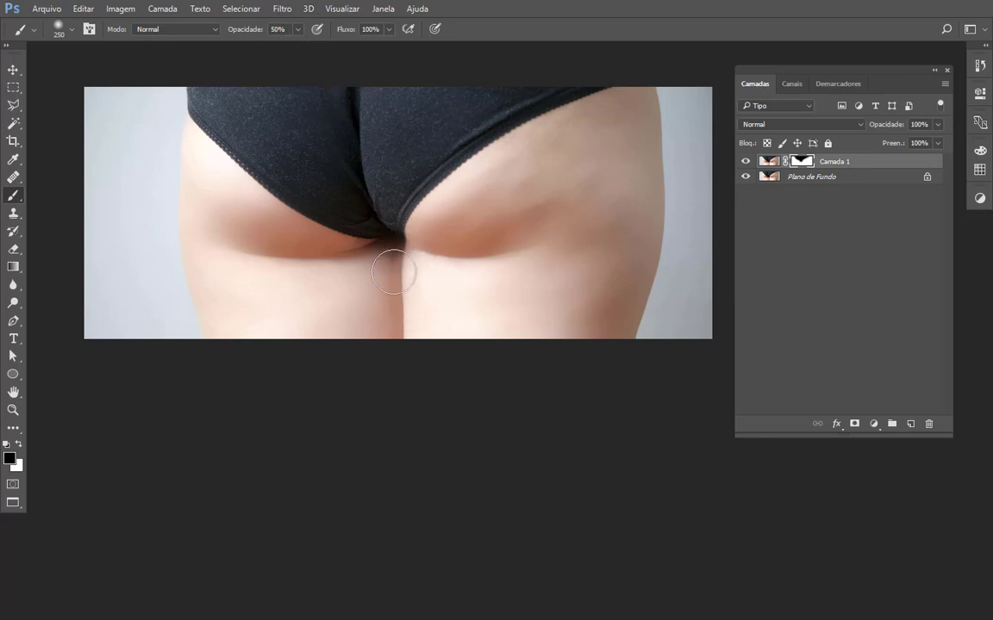
mouse_move(394, 273)
left_mouse_down()
mouse_move(392, 262)
mouse_move(394, 317)
left_mouse_up()
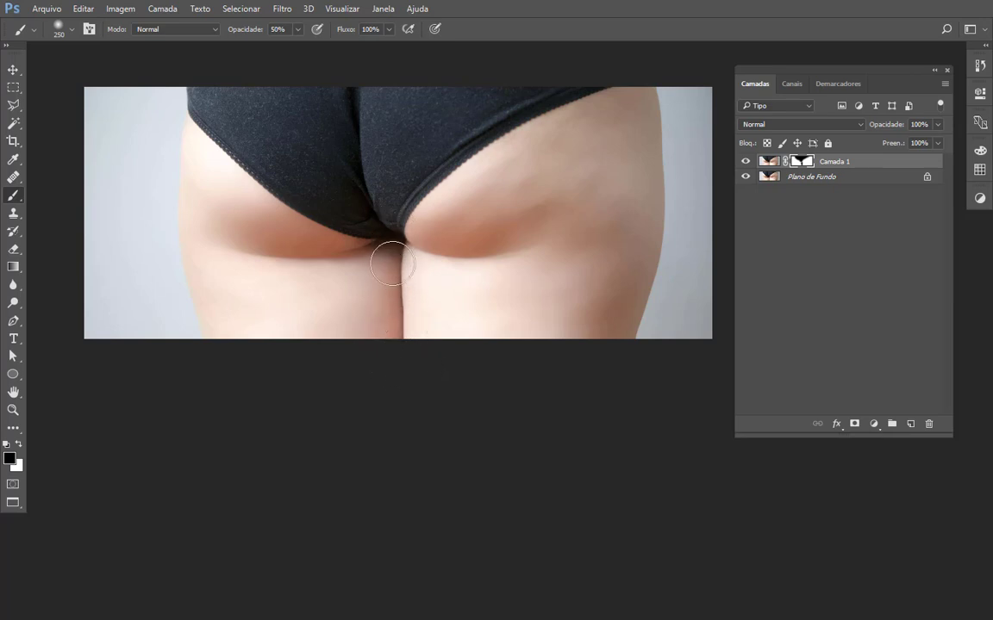
Paint black at 50% opacity with the 250 px brush on the Camada 1 mask along the folds beneath both buttocks
mouse_move(393, 263)
left_mouse_down()
mouse_move(332, 250)
mouse_move(361, 253)
mouse_move(261, 248)
left_mouse_up()
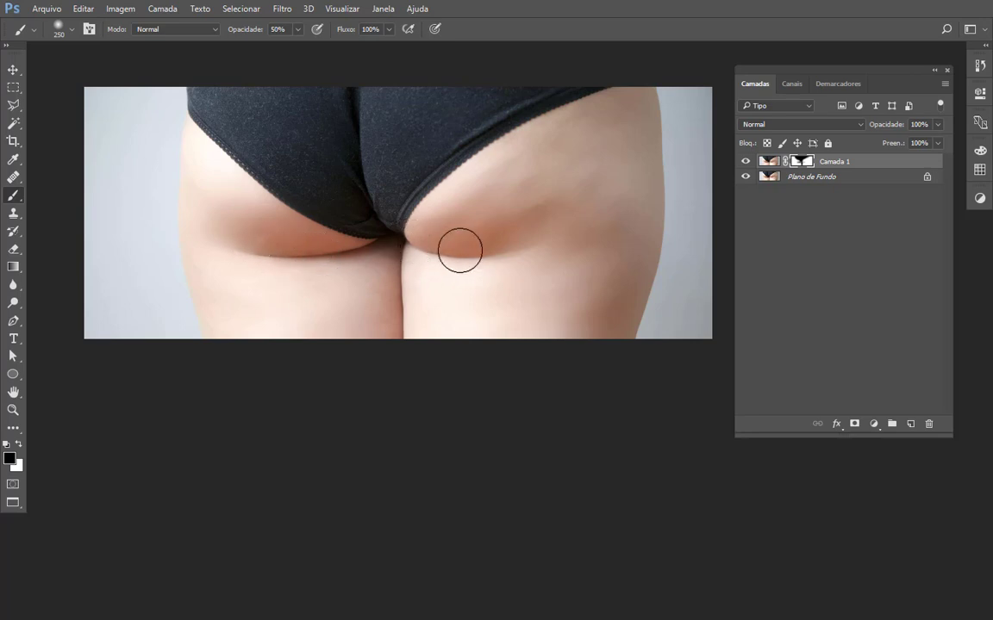
mouse_move(459, 250)
left_mouse_down()
mouse_move(541, 235)
mouse_move(442, 255)
left_mouse_up()
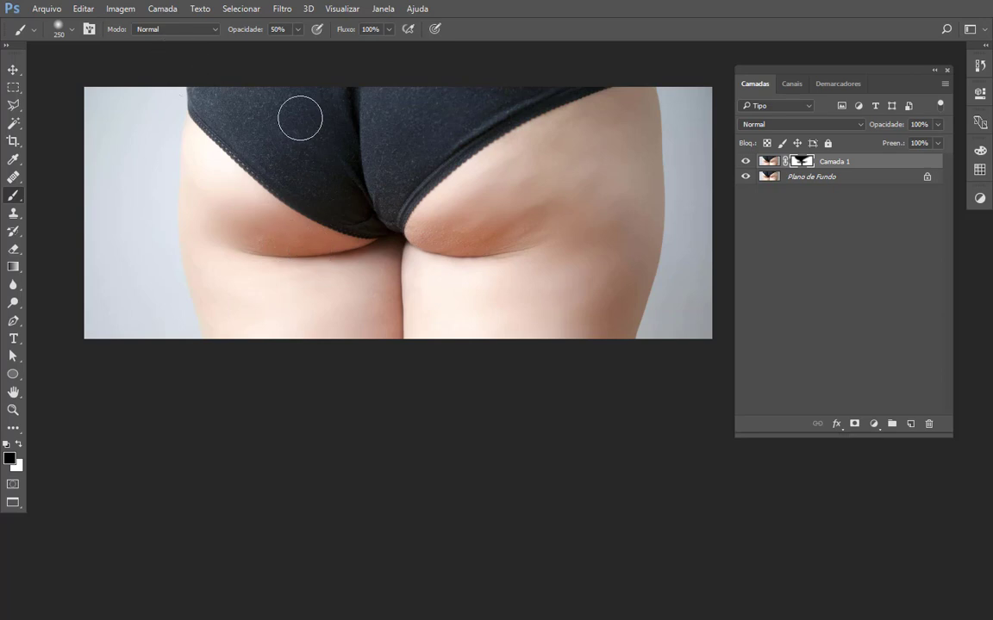
Enlarge the photo and switch between screen modes to examine the masked retouch with and without the interface
key("ctrl+plus")
key("f")
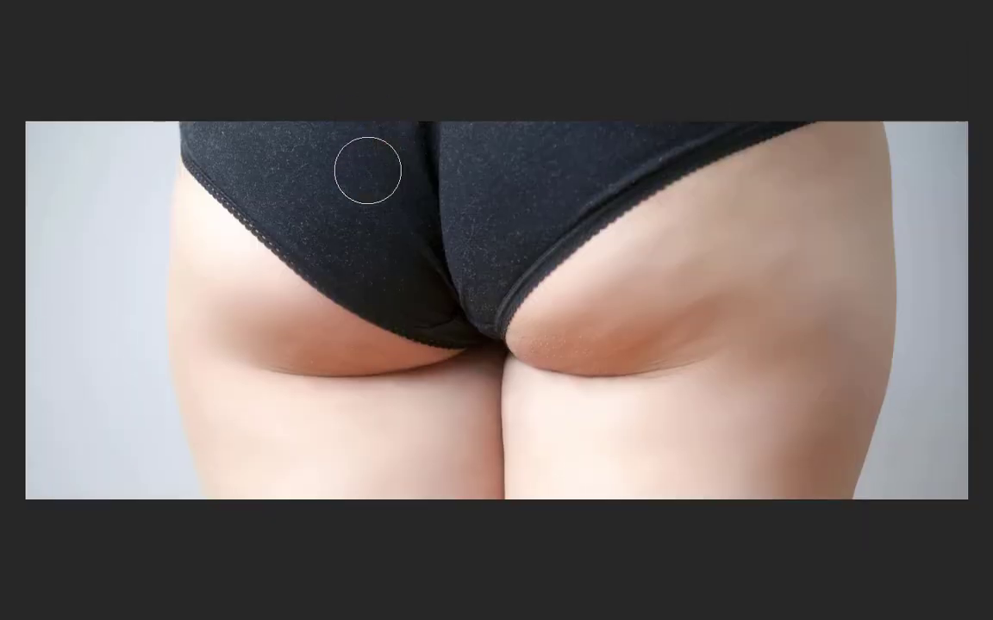
left_click_drag(403, 193, 427, 297)
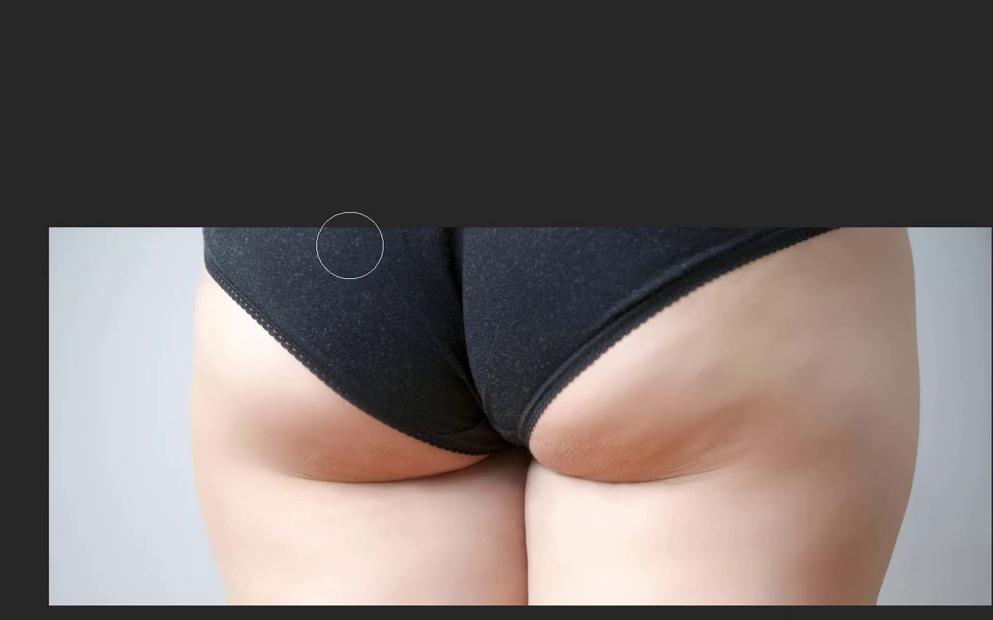
key("f")
key("Tab")
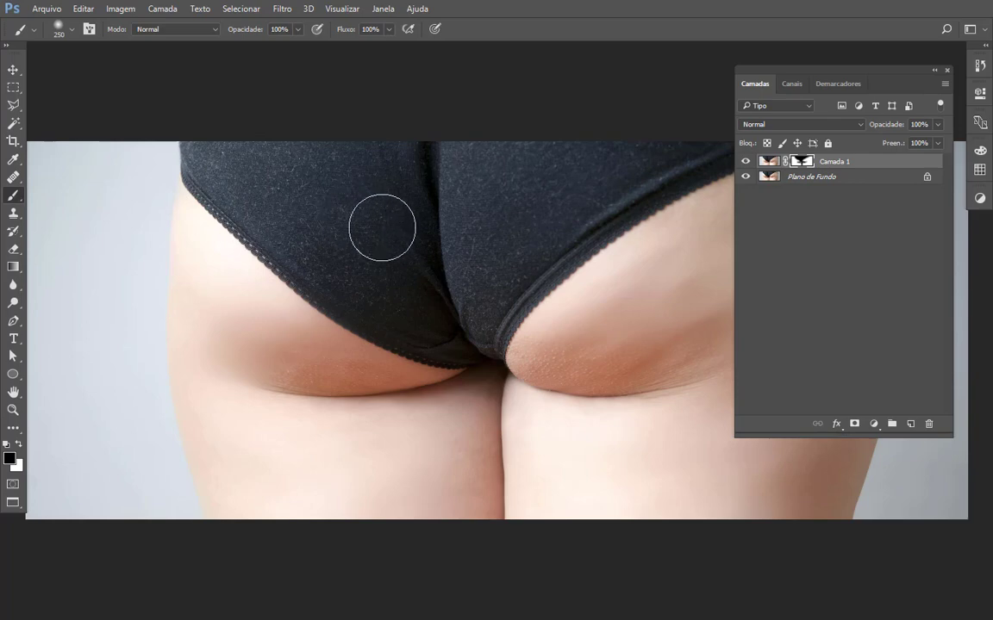
key("5")
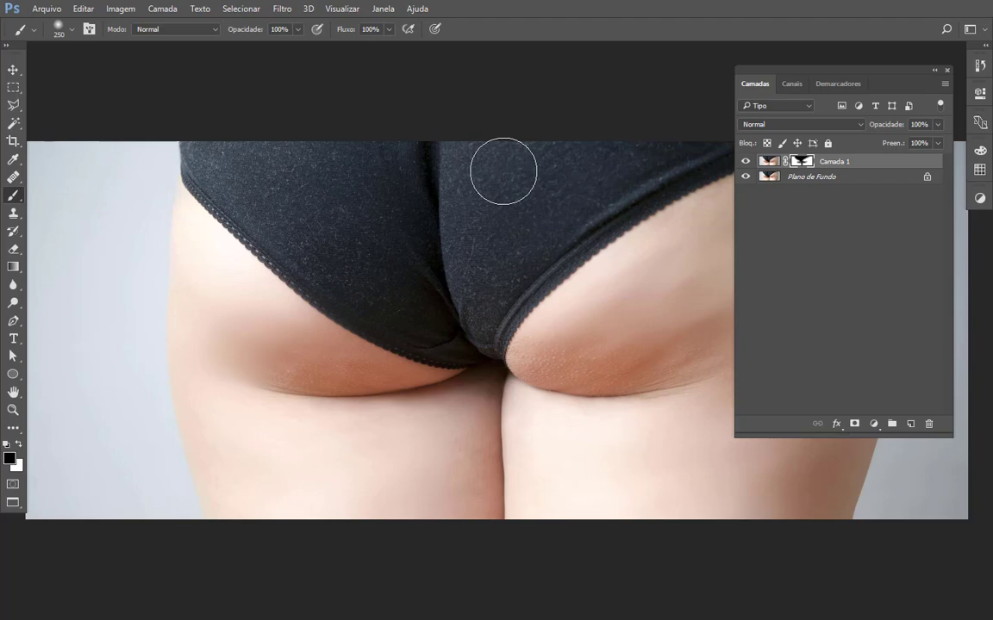
key("f")
left_click_drag(528, 241, 490, 252)
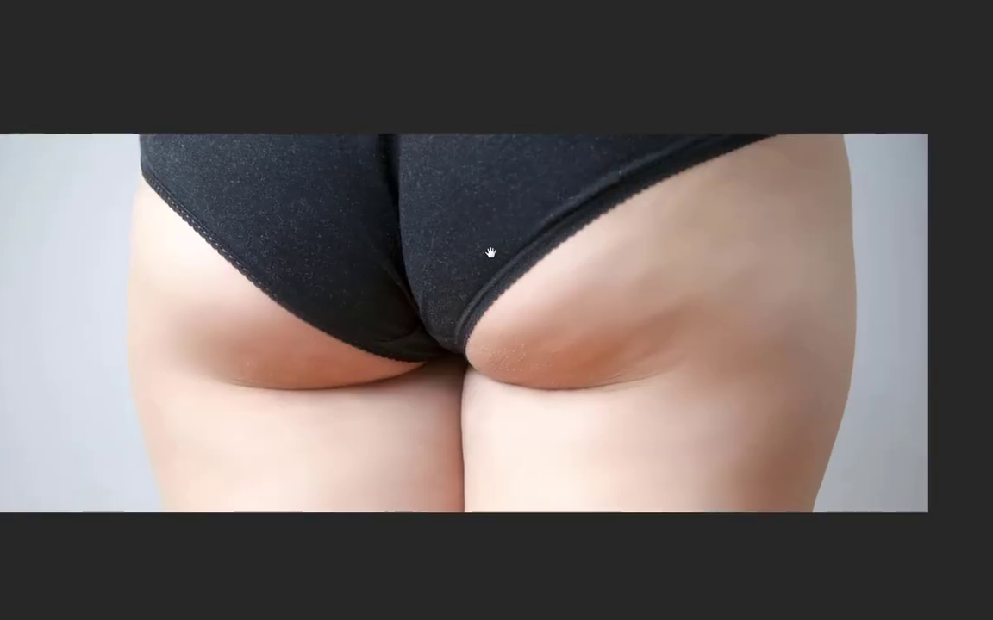
left_click_drag(355, 278, 409, 271)
key("f")
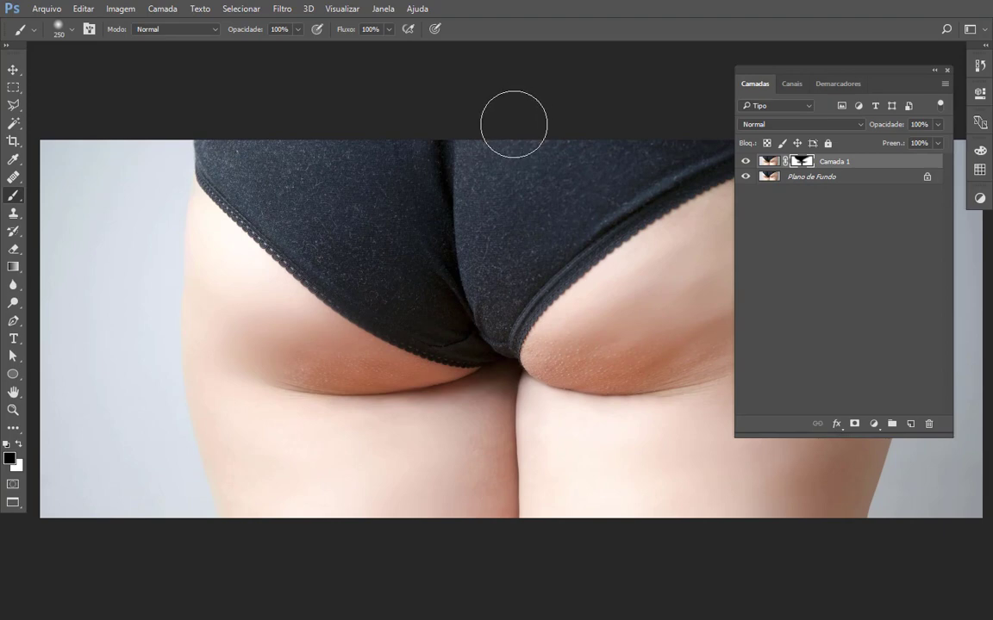
key("f")
key("f")
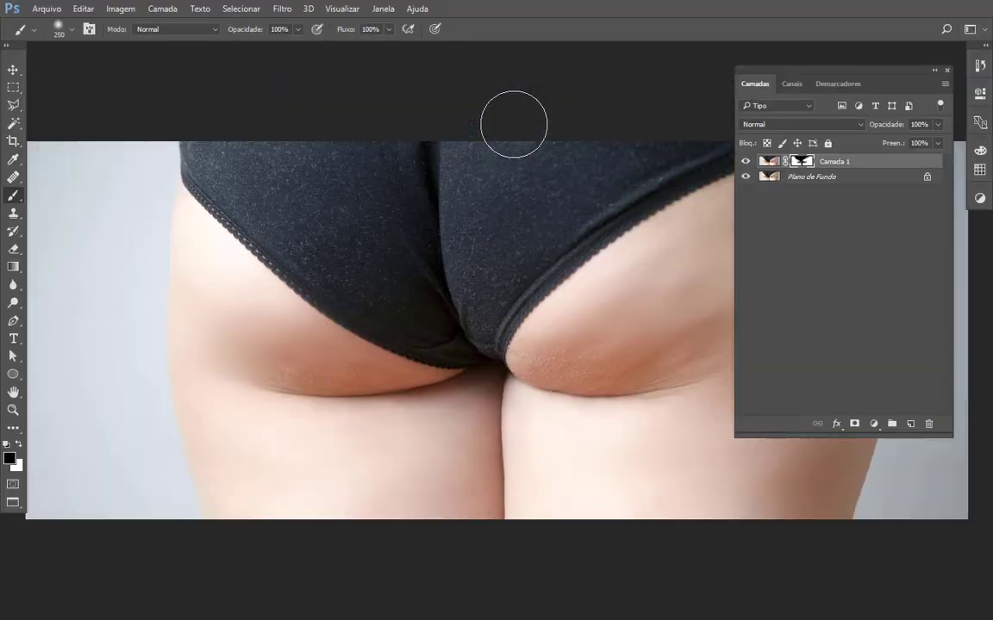
key("f")
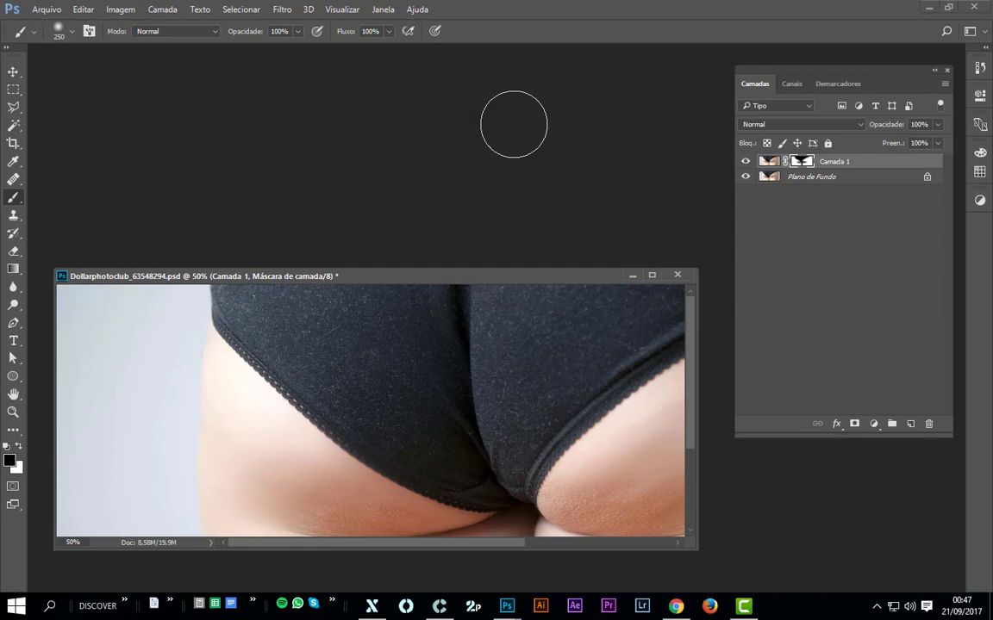
key("f")
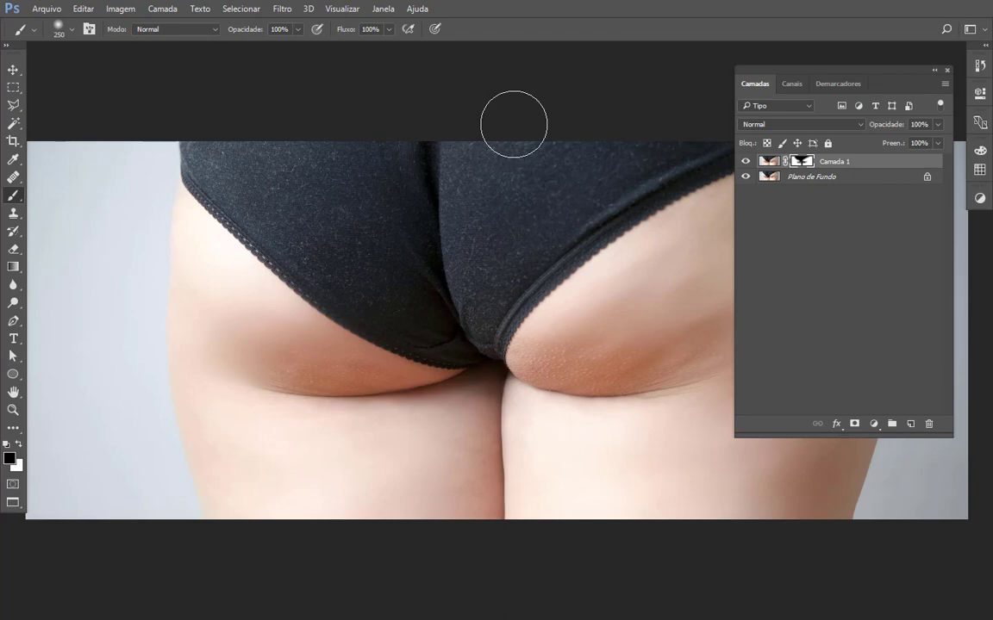
left_click_drag(412, 237, 441, 214)
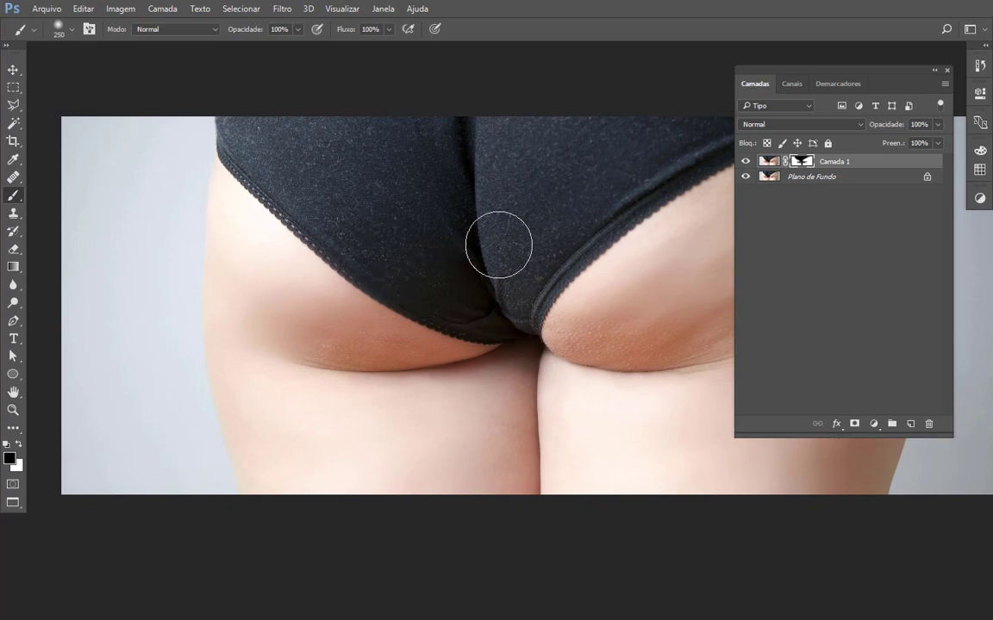
key("f")
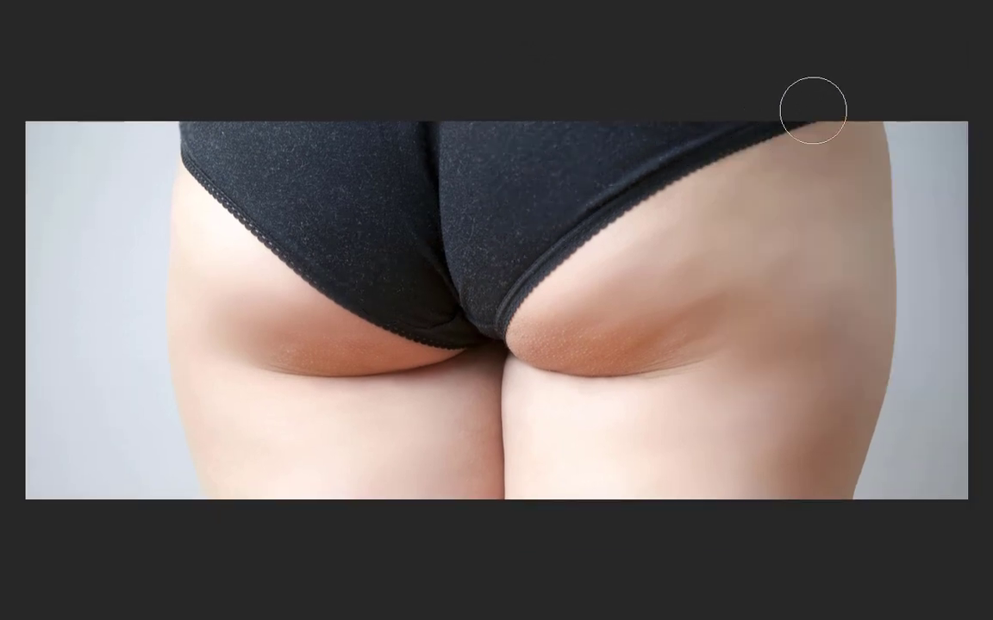
key("f")
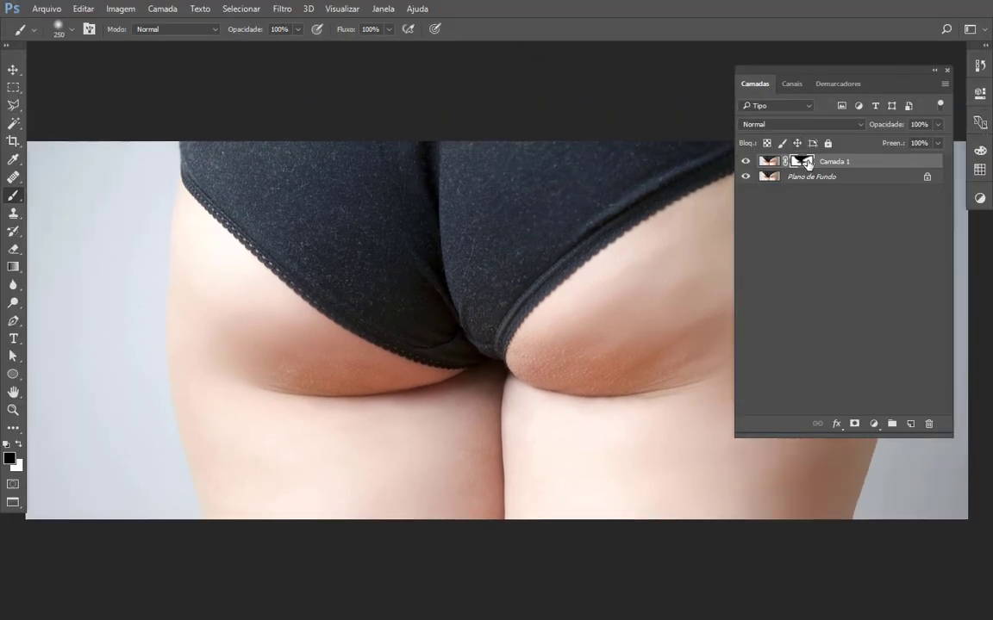
Display the Camada 1 layer mask on its own to examine the painted areas, and return to the photo view
left_click(807, 162, "alt")
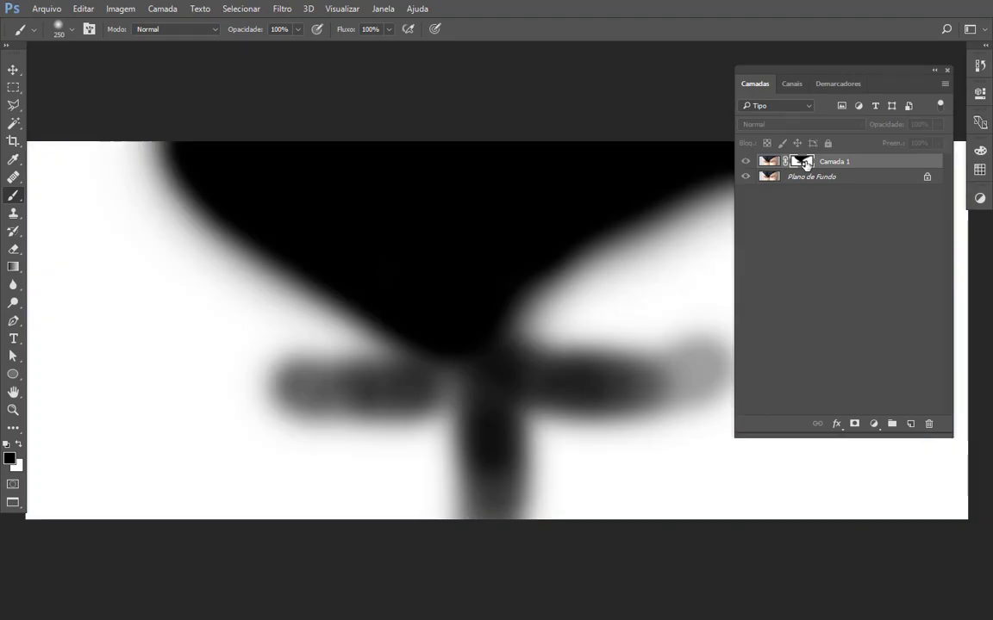
left_click(807, 162, "alt")
left_click(807, 162, "alt")
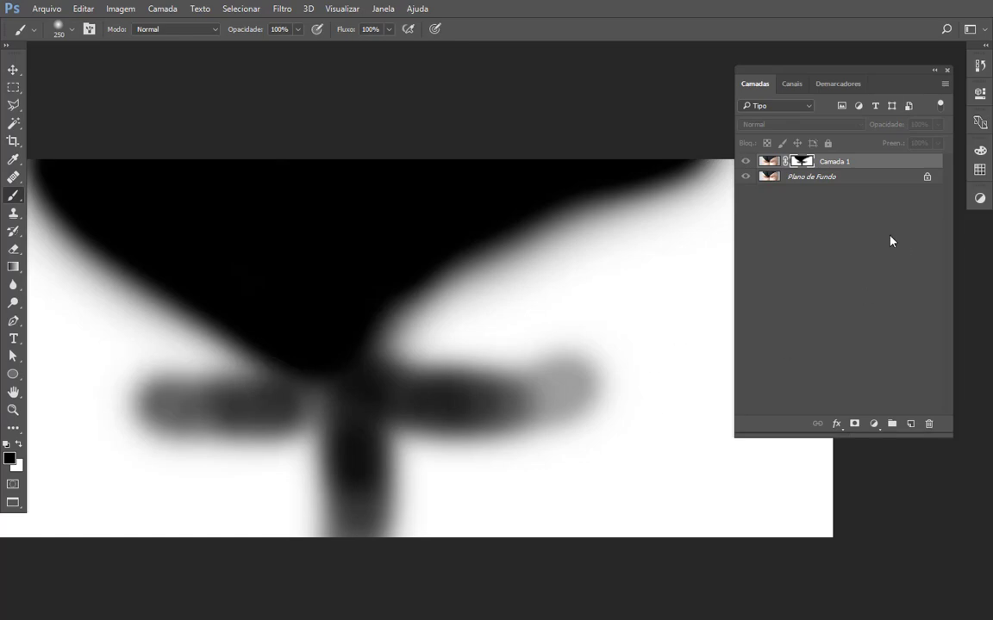
left_click(804, 165, "alt")
scroll(452, 329, "down", 1)
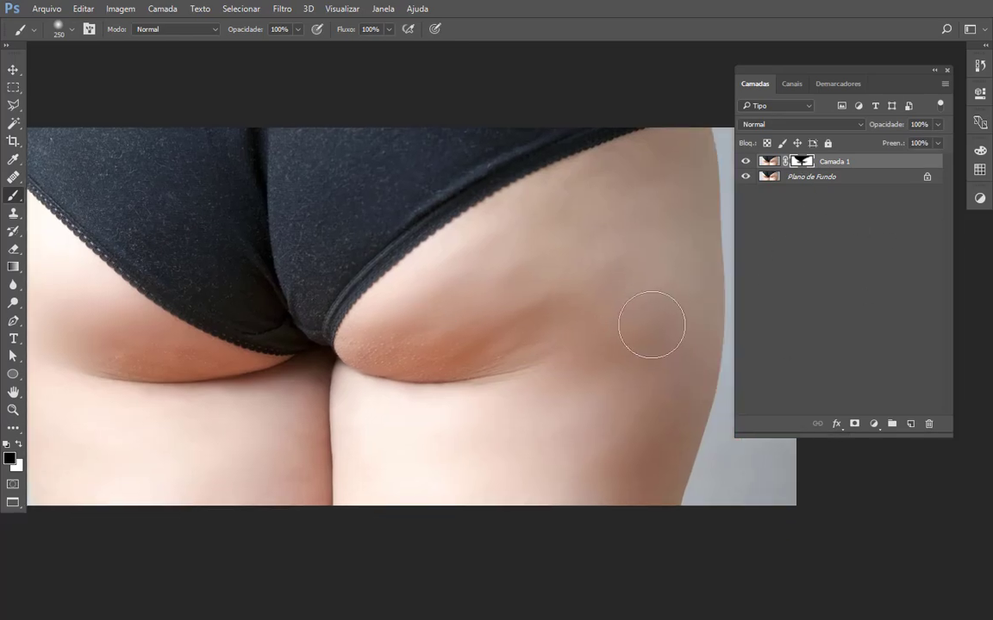
Paint black at 100% opacity on the Camada 1 mask along the outer edges of both thighs
key("f")
left_click_drag(541, 327, 598, 321)
left_click_drag(923, 178, 851, 179)
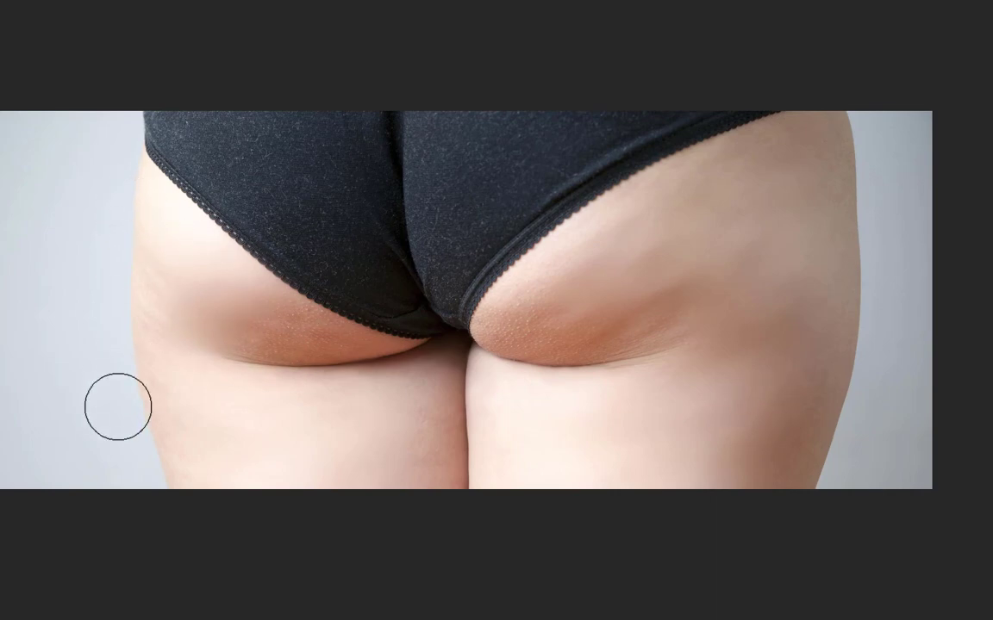
key("Tab")
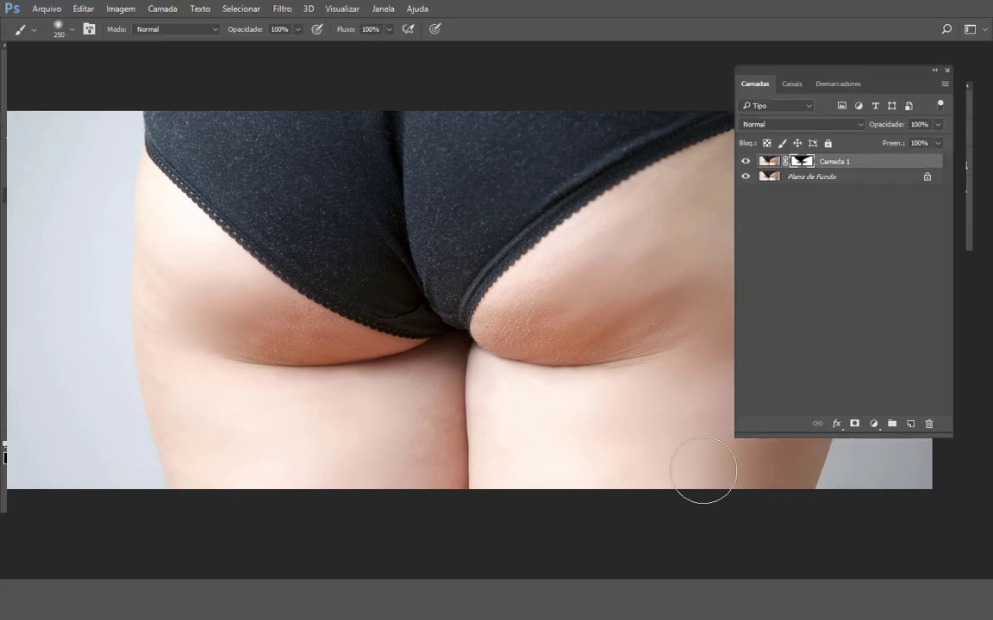
left_click_drag(505, 405, 472, 391)
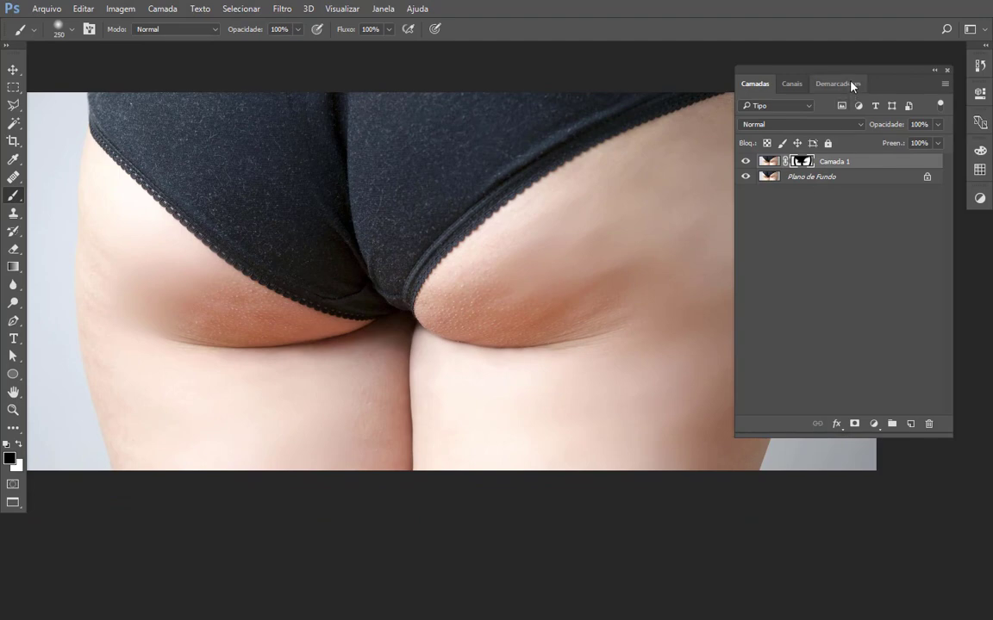
Shorten and move the layer list so it covers less of the photo, and duplicate Plano de Fundo, placing the copy above Camada 1
left_click_drag(859, 79, 837, 482)
left_click_drag(588, 415, 621, 425)
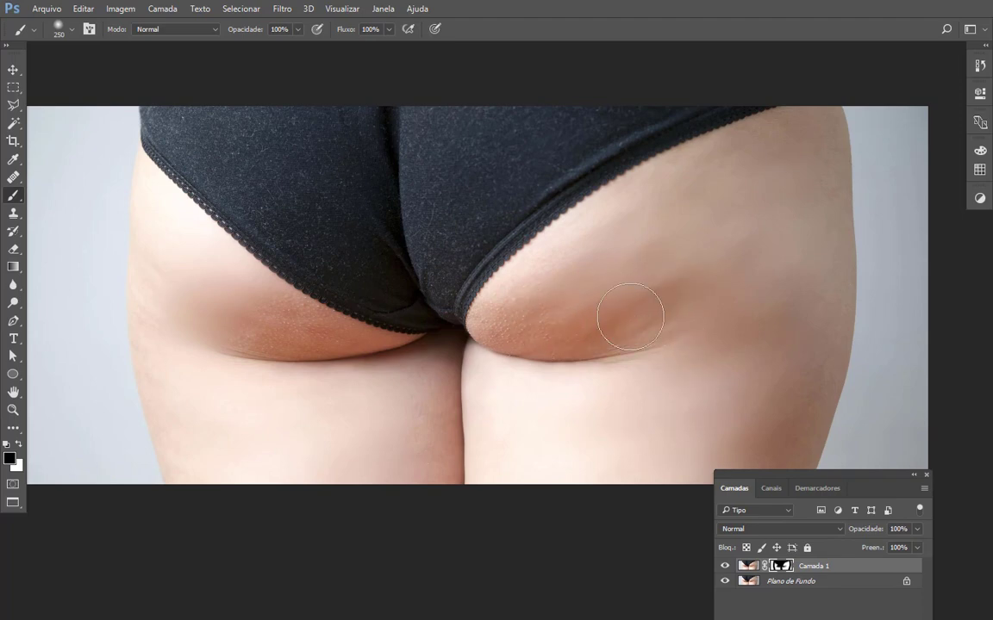
left_click_drag(850, 481, 844, 330)
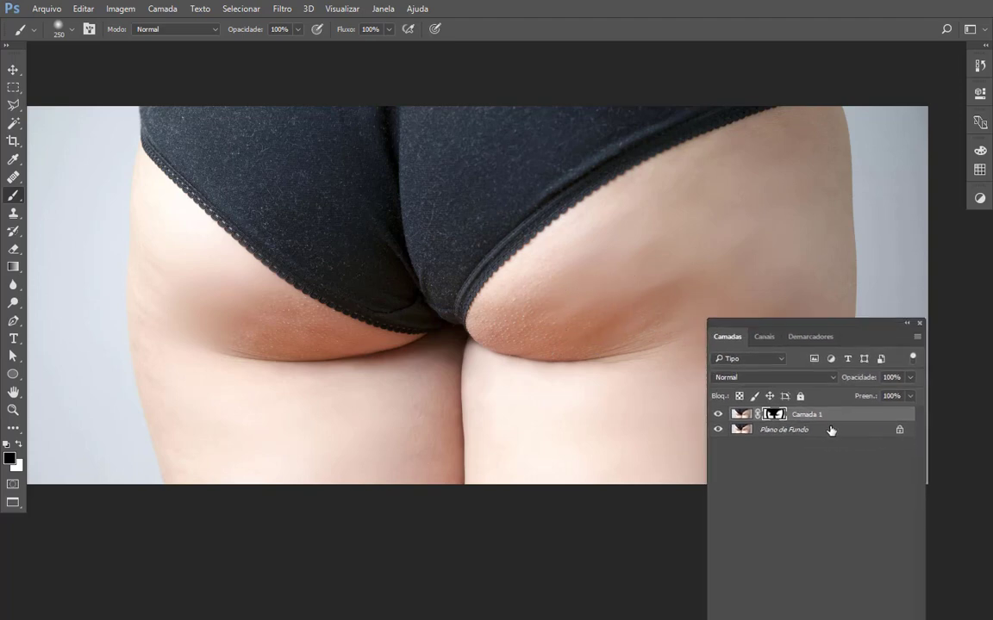
left_click(831, 430)
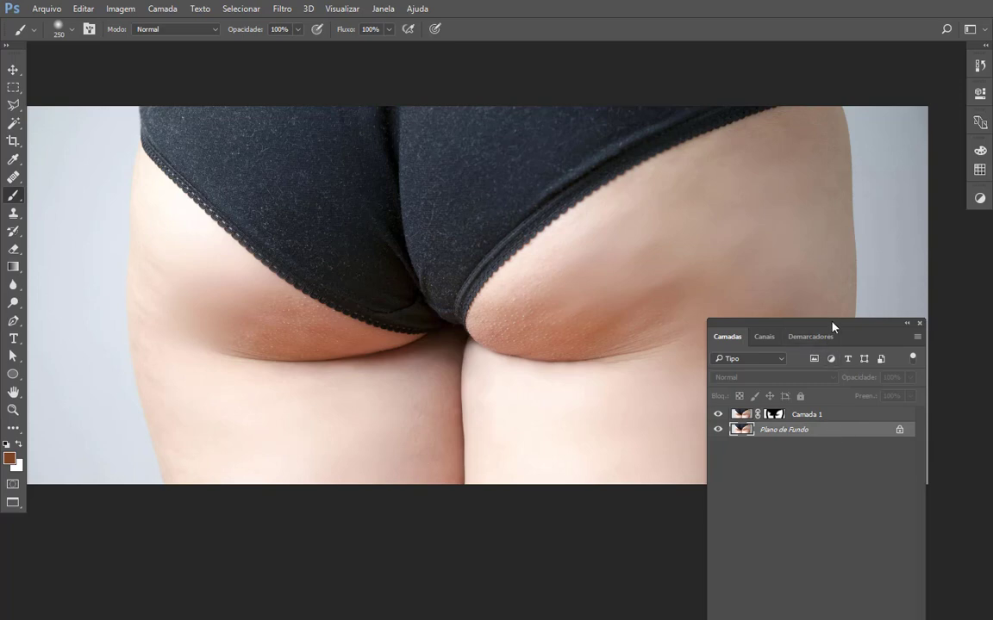
left_click_drag(836, 325, 829, 229)
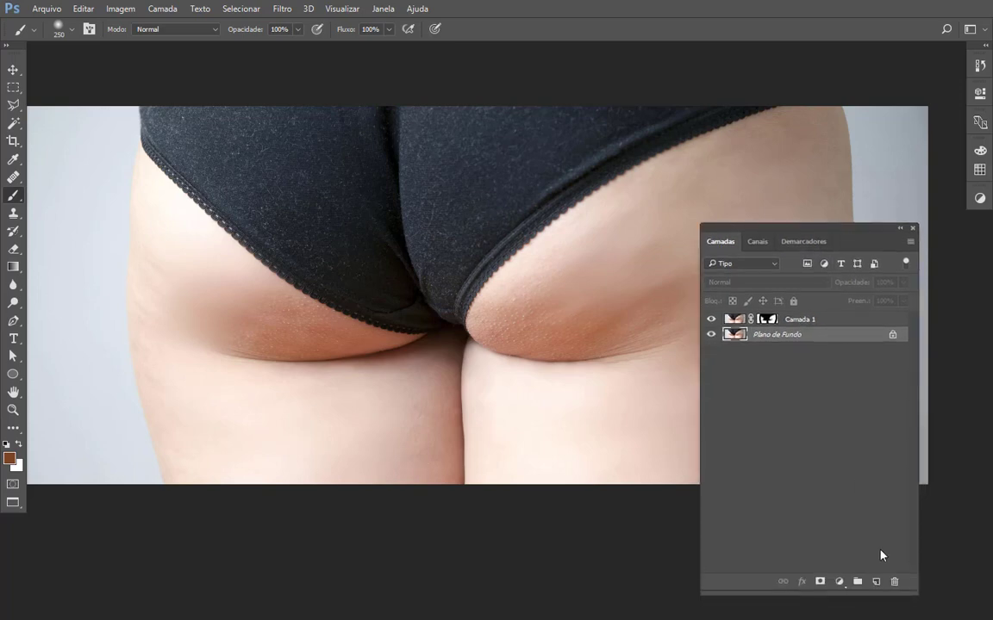
left_click_drag(881, 587, 882, 432)
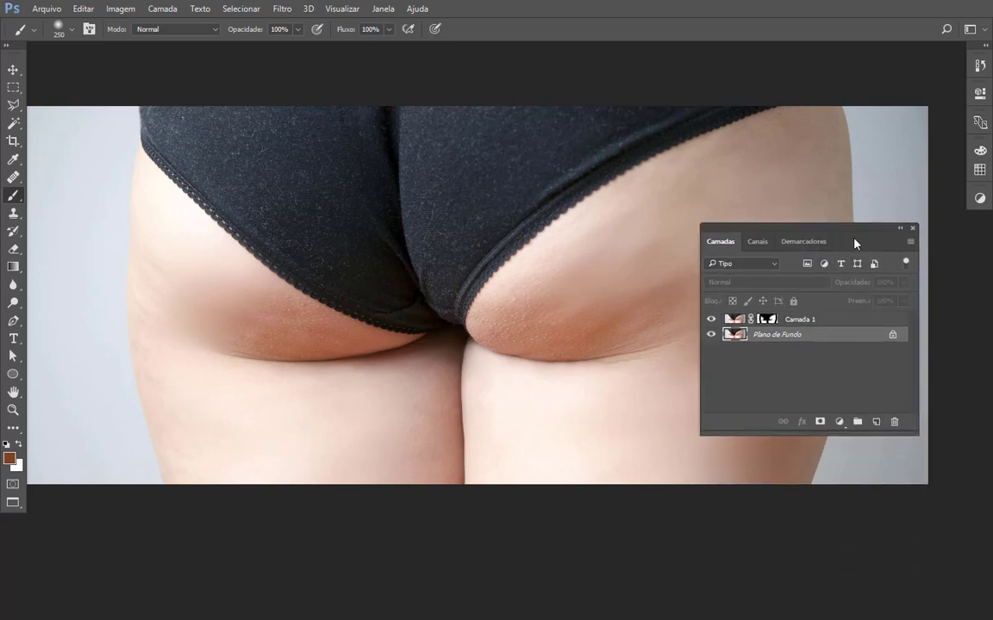
left_click_drag(853, 240, 871, 406)
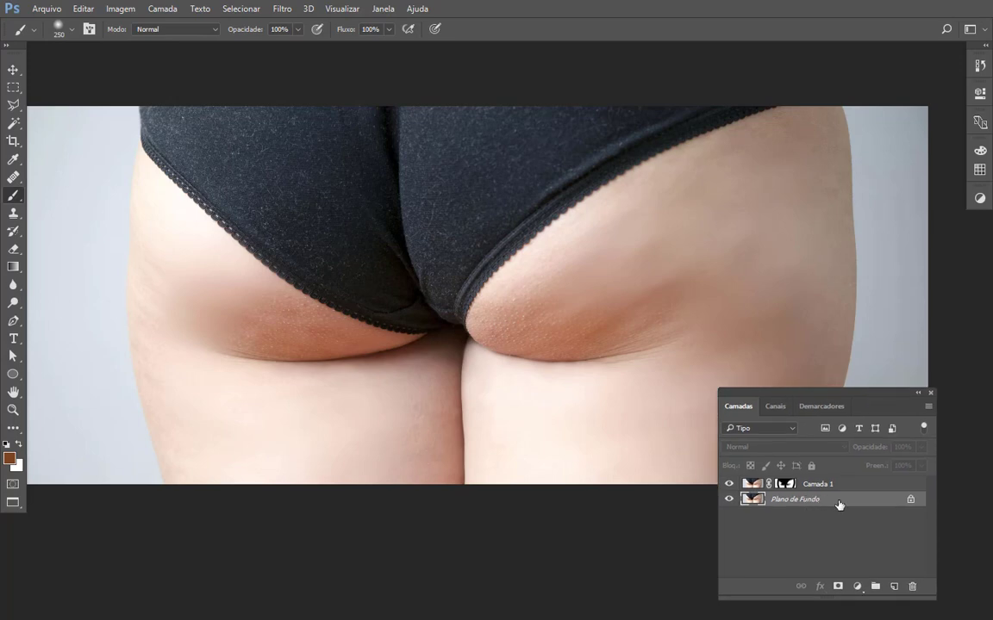
key("ctrl+j")
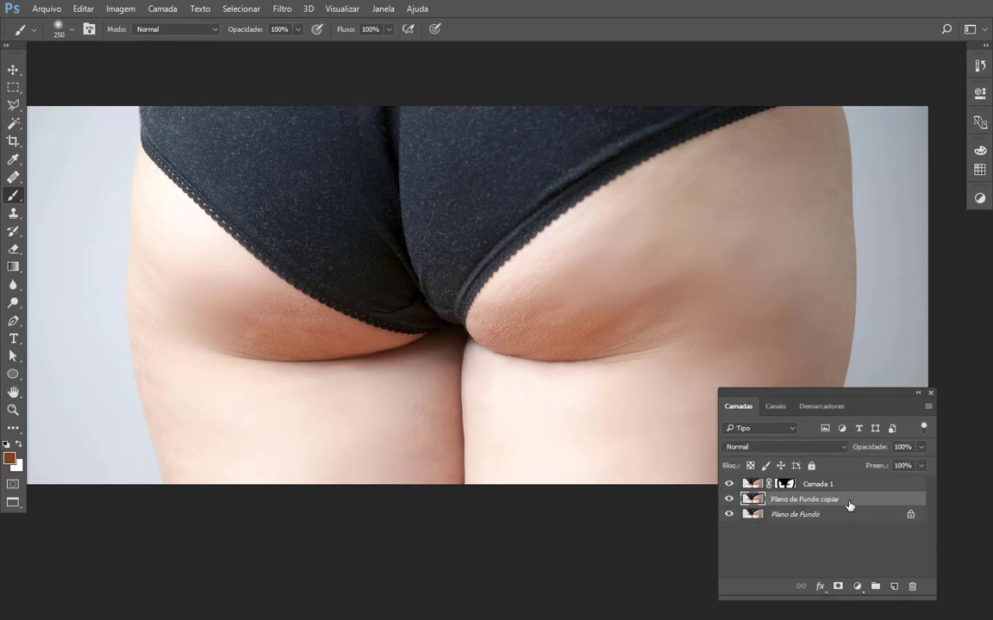
left_click_drag(849, 505, 791, 479)
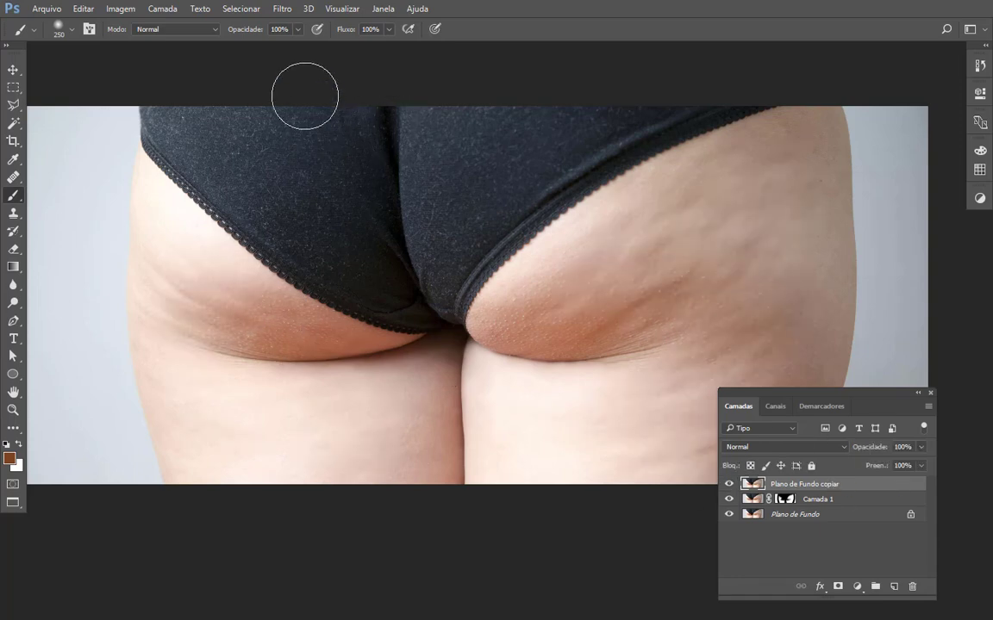
Start Desfoque Gaussiano on Plano de Fundo copiar and compare the photo with and without the filter preview
left_click(282, 9)
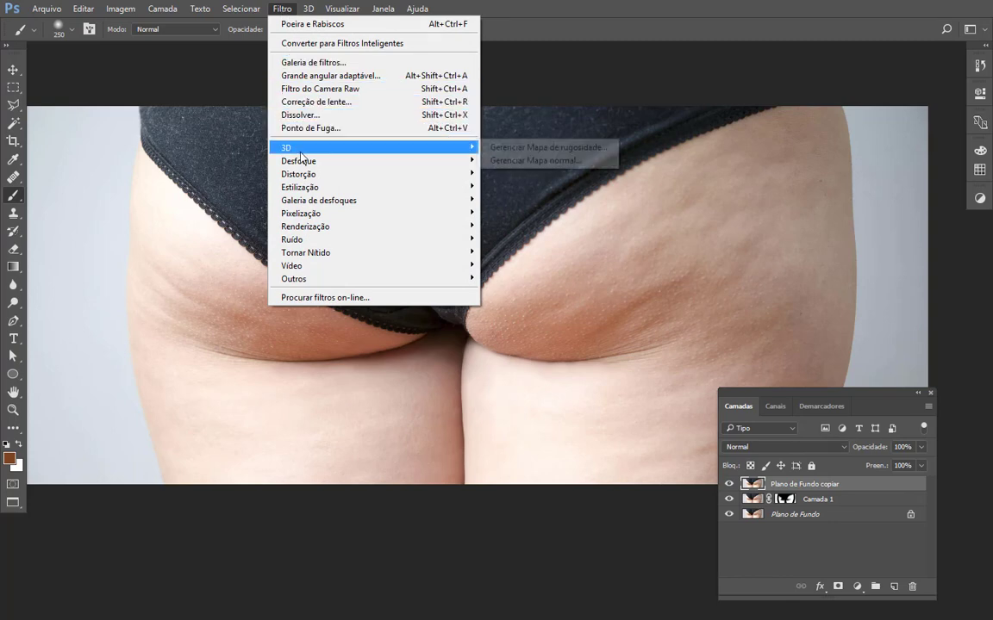
mouse_move(311, 176)
mouse_move(320, 231)
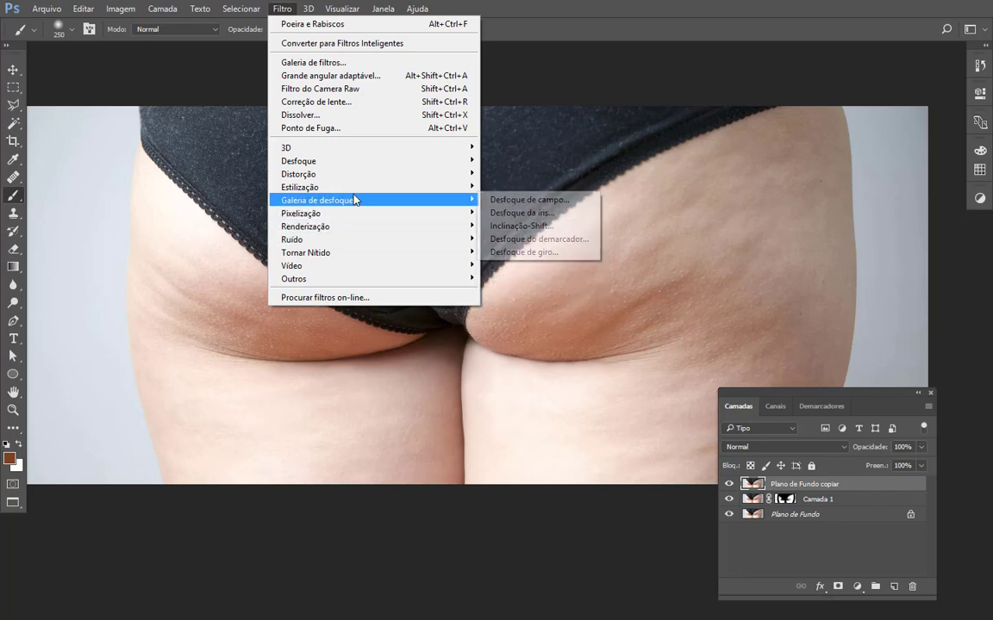
mouse_move(344, 168)
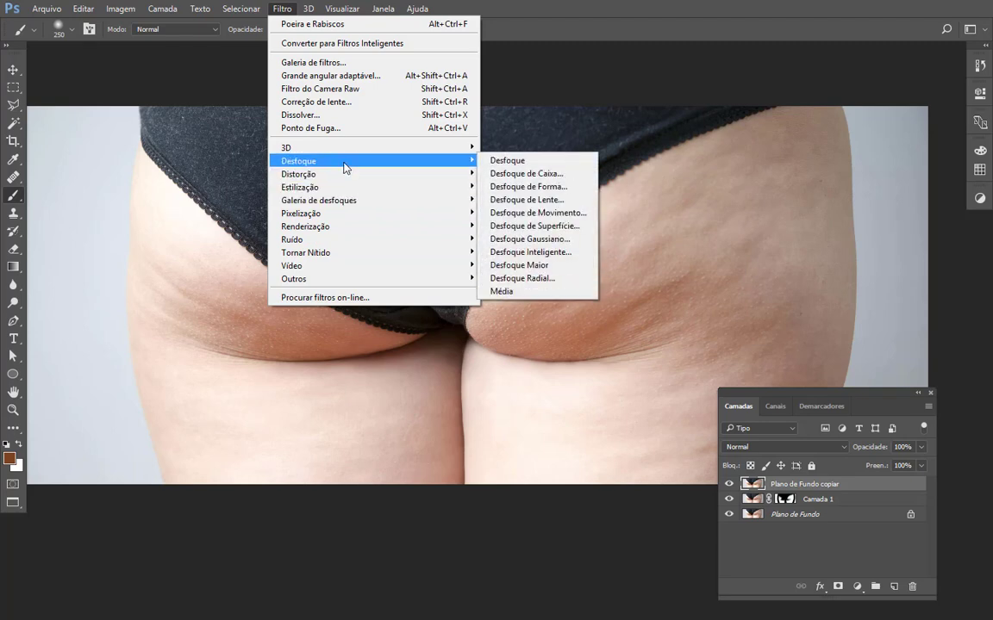
left_click(567, 240)
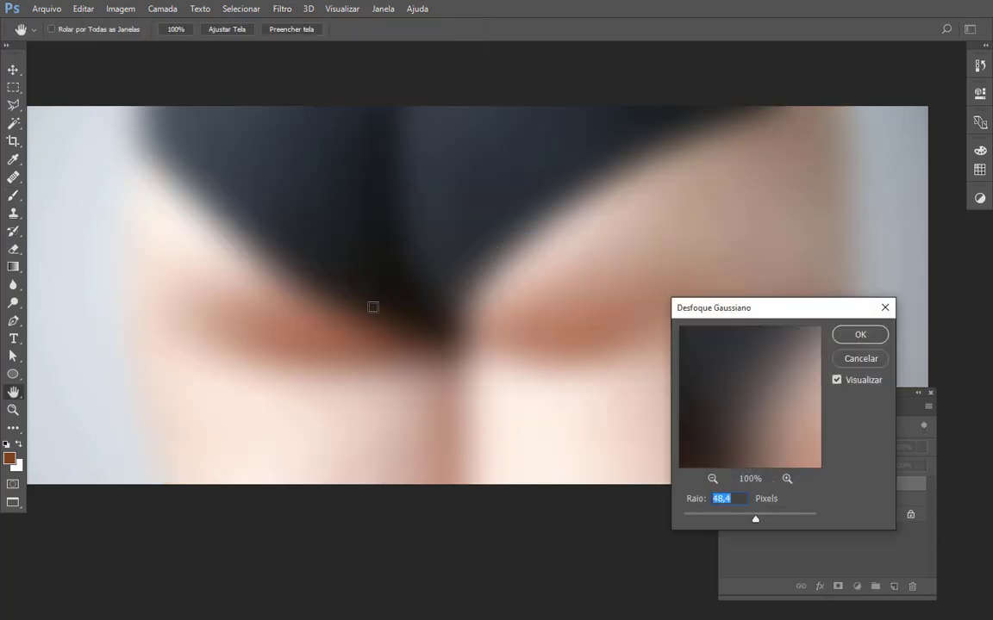
left_click_drag(792, 304, 857, 250)
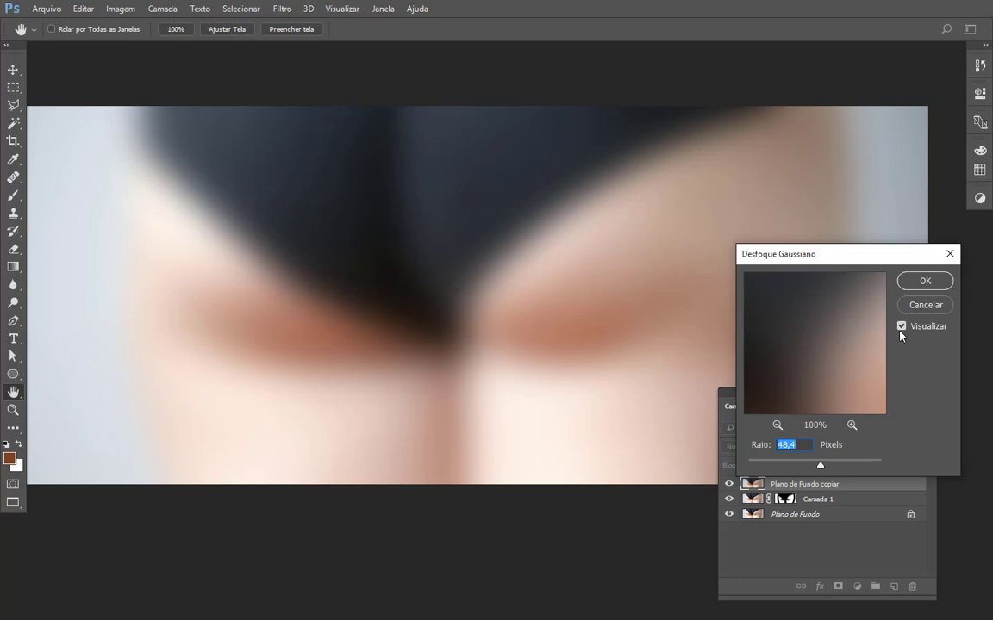
left_click_drag(881, 257, 198, 410)
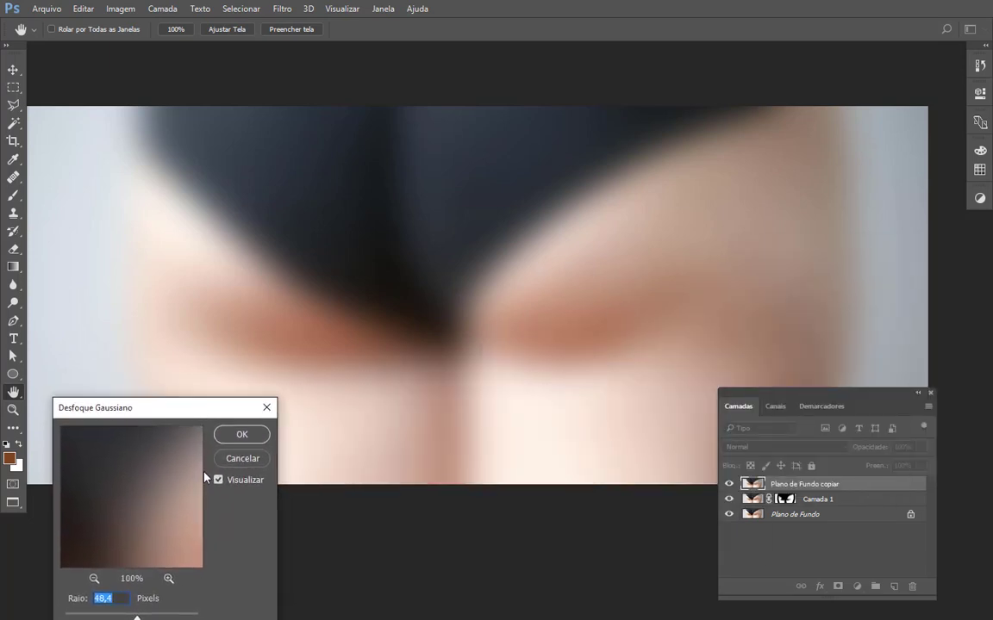
left_click(218, 480)
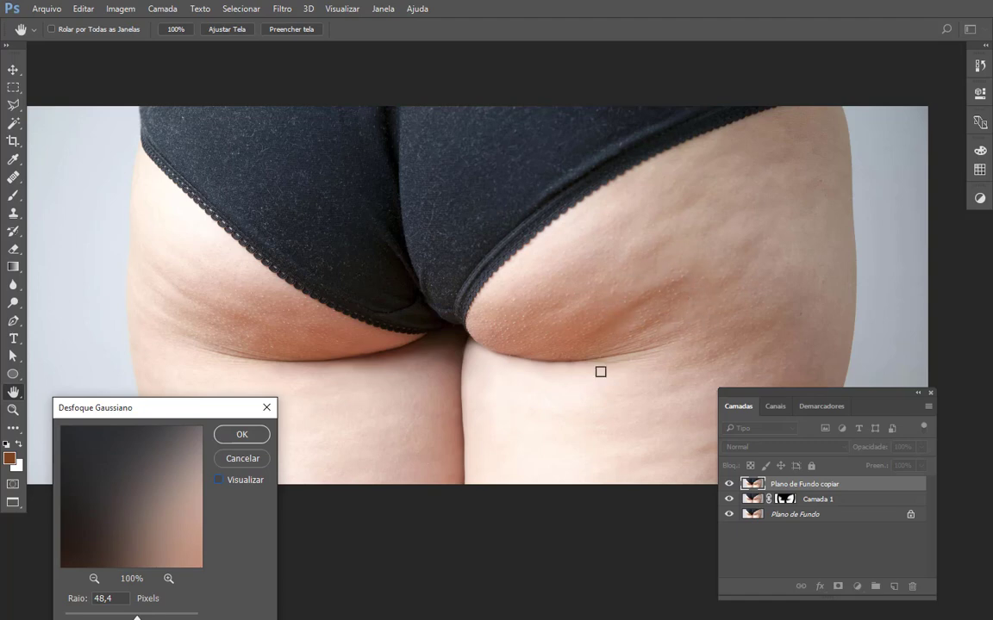
left_click(225, 481)
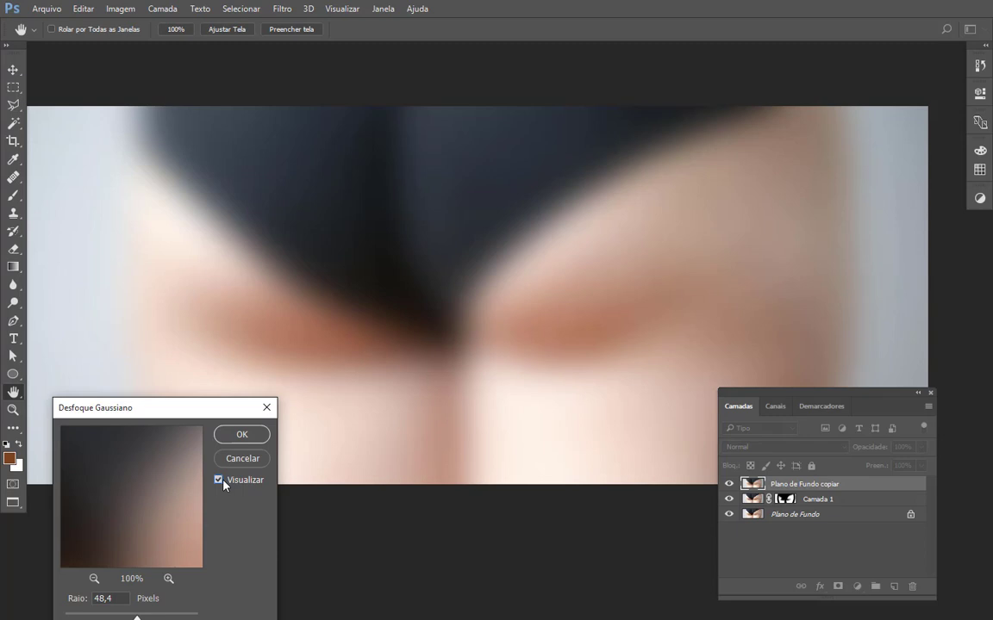
Set the Desfoque Gaussiano radius to 40,1 pixels and apply it to Plano de Fundo copiar
left_click_drag(199, 412, 446, 400)
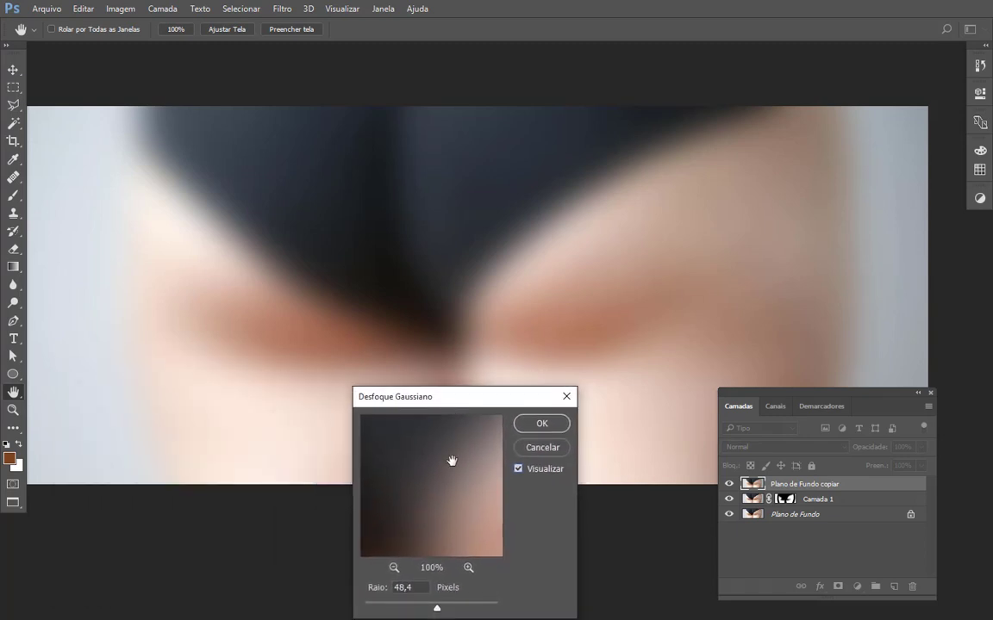
left_click_drag(439, 609, 428, 613)
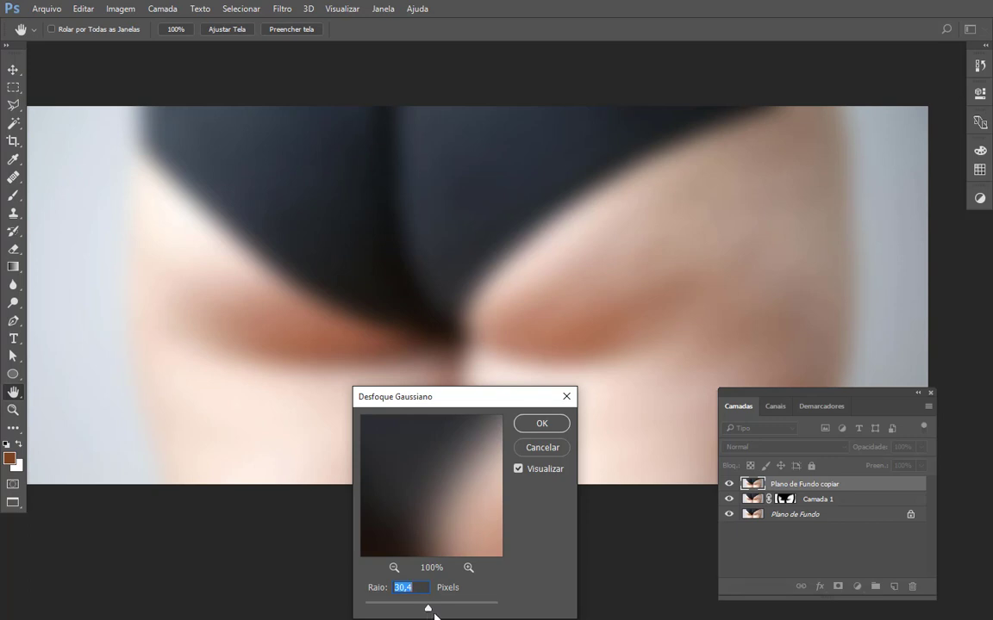
left_click_drag(431, 611, 433, 611)
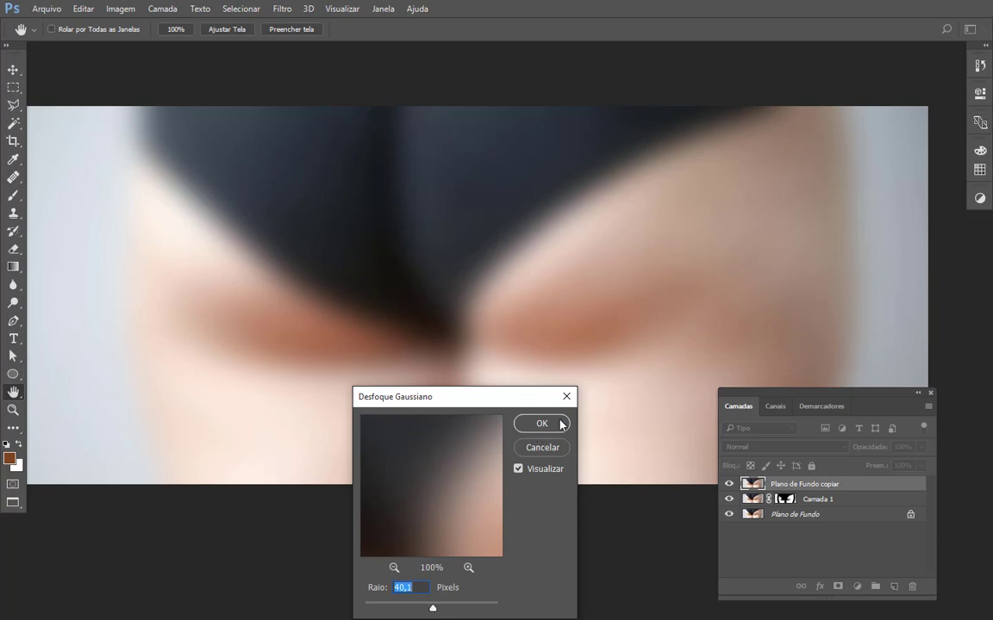
left_click(532, 426)
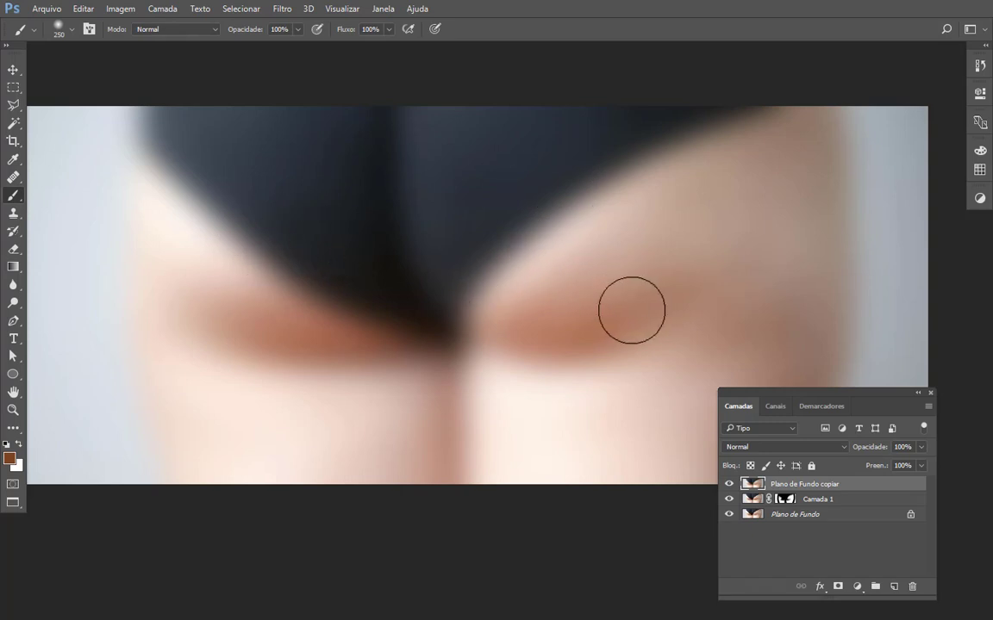
Add a layer mask to Plano de Fundo copiar and invert it to black so the blurred layer is hidden
left_click_drag(838, 401, 846, 360)
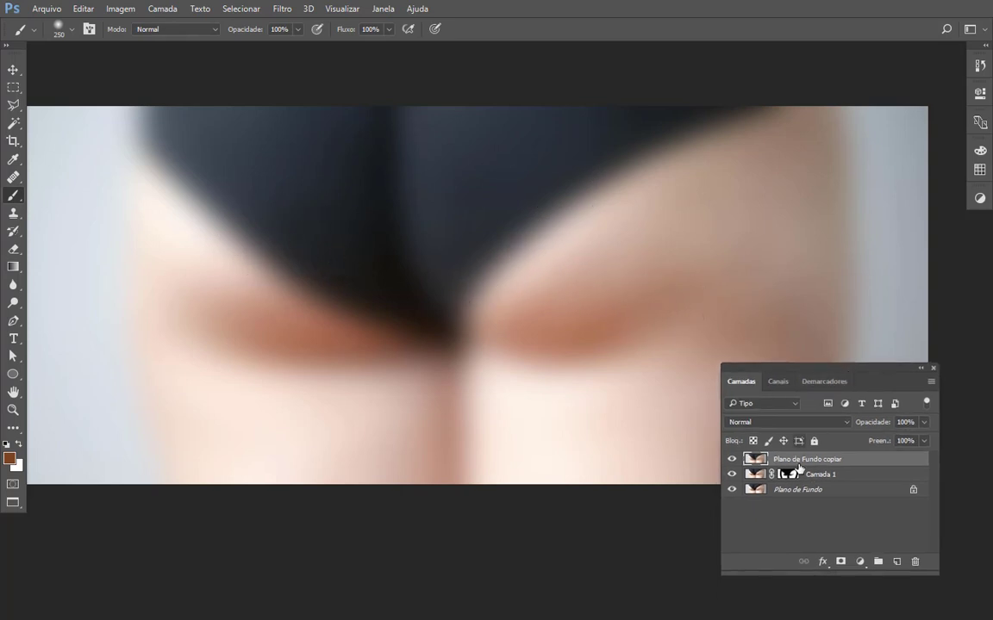
left_click(841, 562)
key("ctrl+i")
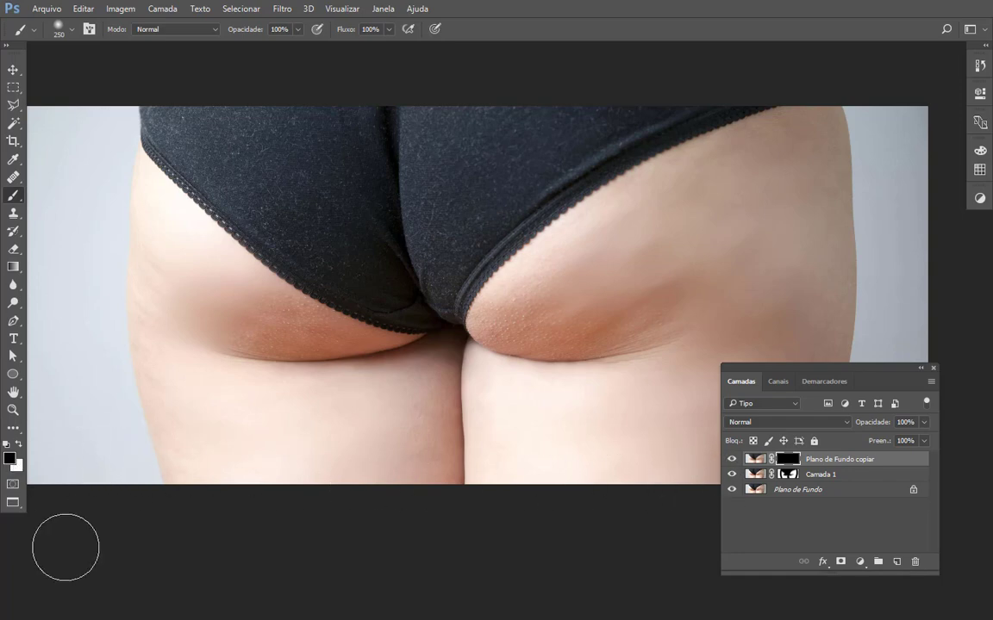
key("ctrl+i")
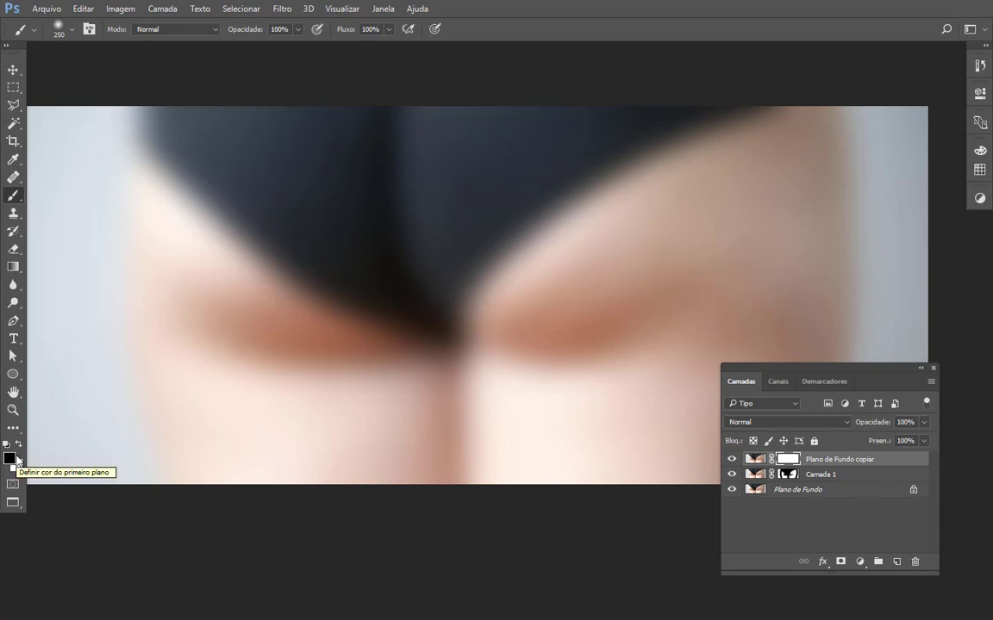
key("ctrl+i")
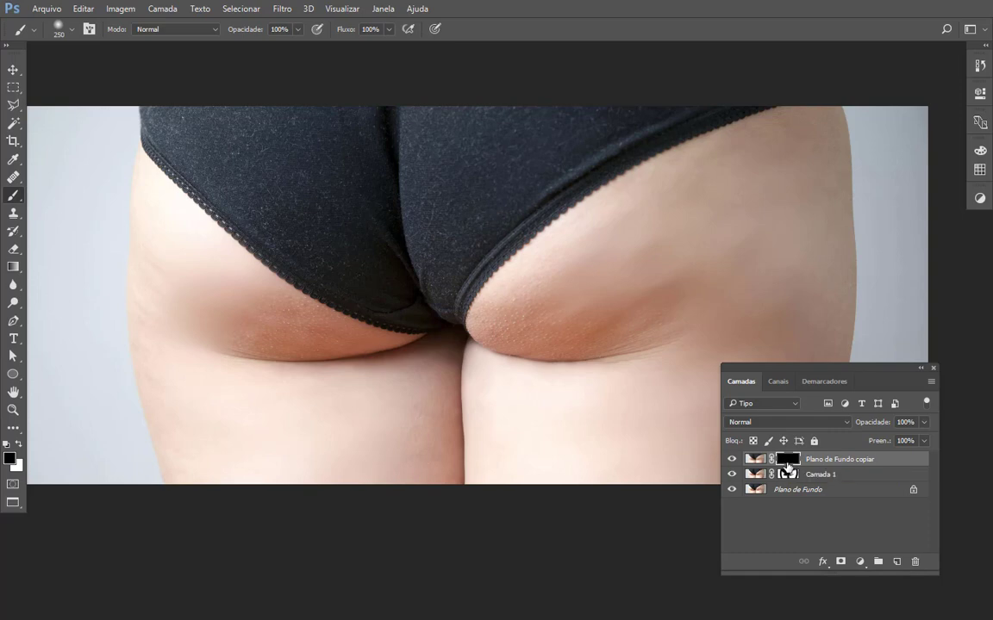
left_click(732, 461)
Paint white at 60% opacity with a 500 px brush on the Plano de Fundo copiar mask over the skin of both buttocks and thighs
left_click(19, 445)
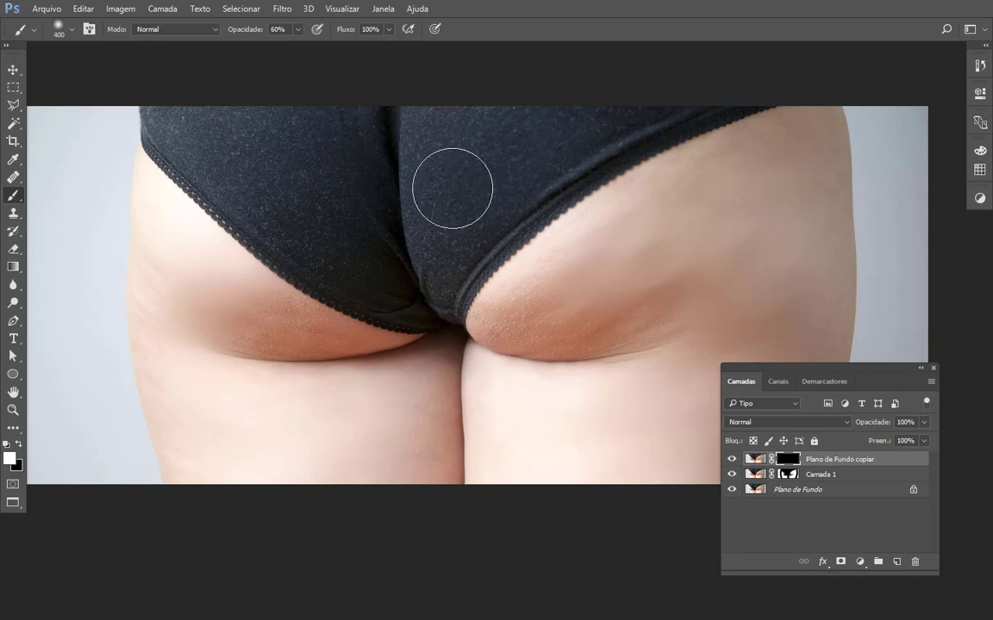
key("6")
key("bracketright")
key("bracketright")
key("bracketright")
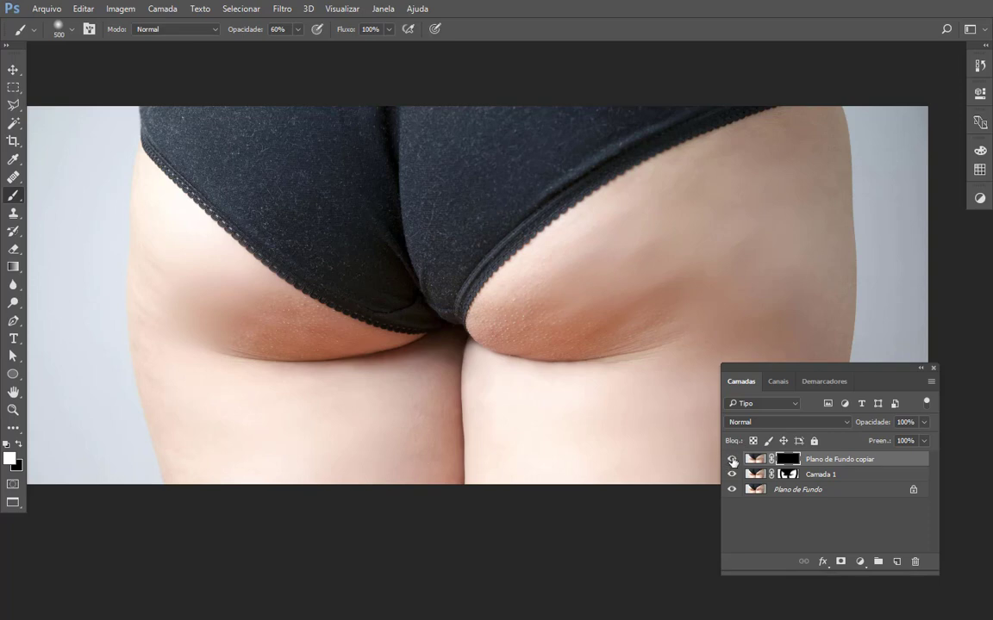
mouse_move(609, 299)
left_mouse_down()
mouse_move(680, 278)
mouse_move(563, 301)
mouse_move(669, 251)
mouse_move(707, 248)
mouse_move(661, 255)
mouse_move(734, 195)
mouse_move(737, 176)
mouse_move(742, 259)
mouse_move(688, 385)
mouse_move(651, 432)
mouse_move(628, 384)
mouse_move(655, 284)
mouse_move(722, 255)
mouse_move(405, 367)
mouse_move(328, 440)
mouse_move(248, 433)
mouse_move(249, 306)
mouse_move(185, 267)
mouse_move(282, 429)
mouse_move(371, 460)
mouse_move(271, 365)
mouse_move(262, 313)
mouse_move(296, 371)
mouse_move(396, 461)
mouse_move(370, 445)
mouse_move(340, 399)
left_mouse_up()
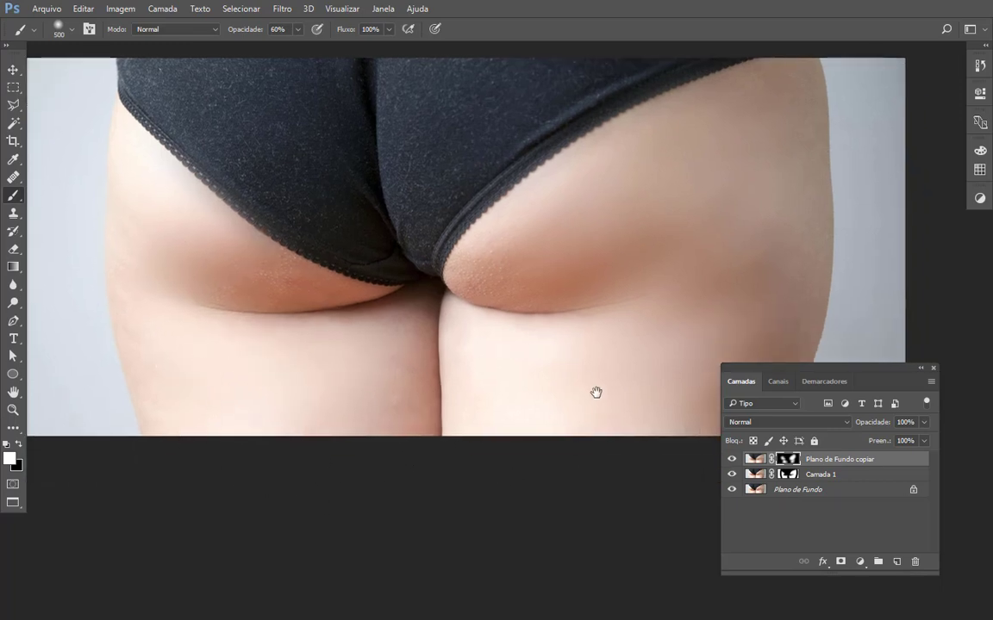
left_click_drag(594, 395, 521, 408)
mouse_move(617, 375)
left_mouse_down()
mouse_move(626, 347)
mouse_move(645, 355)
mouse_move(645, 397)
mouse_move(619, 450)
mouse_move(651, 273)
mouse_move(649, 194)
mouse_move(670, 128)
left_mouse_up()
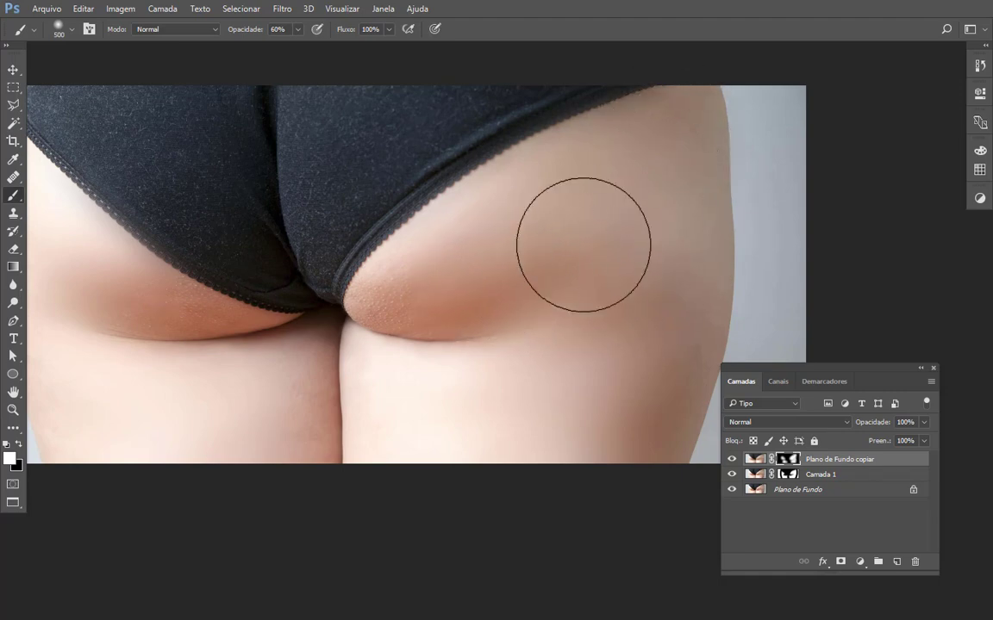
left_click_drag(519, 363, 596, 366)
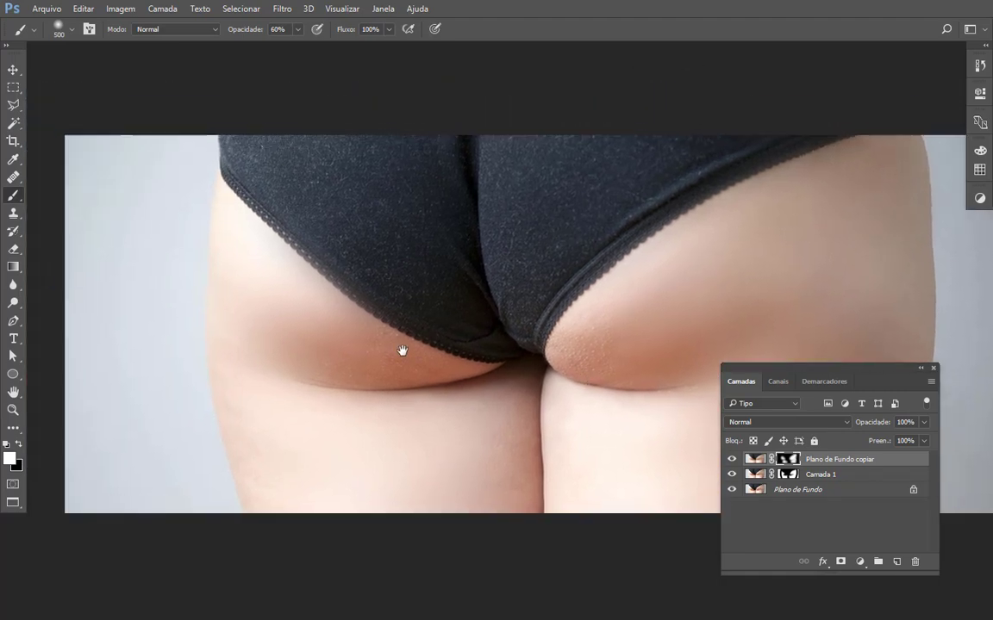
mouse_move(315, 328)
left_mouse_down()
mouse_move(377, 341)
mouse_move(375, 381)
mouse_move(282, 456)
mouse_move(334, 440)
mouse_move(366, 340)
left_mouse_up()
Paint black at 60% opacity with a 150 px brush on the Plano de Fundo copiar mask along the left trim of the underwear
key("bracketleft")
key("bracketleft")
key("bracketleft")
key("bracketleft")
key("bracketleft")
key("bracketleft")
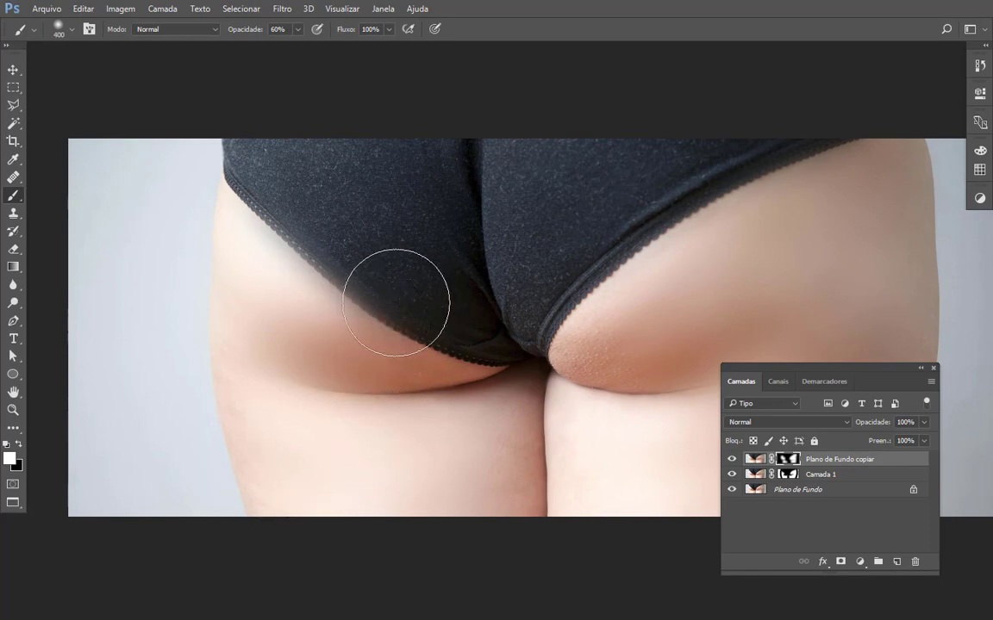
left_click_drag(232, 182, 272, 225)
key("x")
mouse_move(241, 180)
left_mouse_down()
mouse_move(348, 278)
mouse_move(306, 216)
mouse_move(382, 312)
mouse_move(406, 321)
mouse_move(333, 246)
mouse_move(377, 304)
mouse_move(436, 340)
mouse_move(464, 335)
mouse_move(370, 291)
mouse_move(309, 215)
left_mouse_up()
Toggle Plano de Fundo copiar to compare the blurred retouch, and hide it together with Camada 1 to examine the original skin
left_click_drag(435, 294, 371, 268)
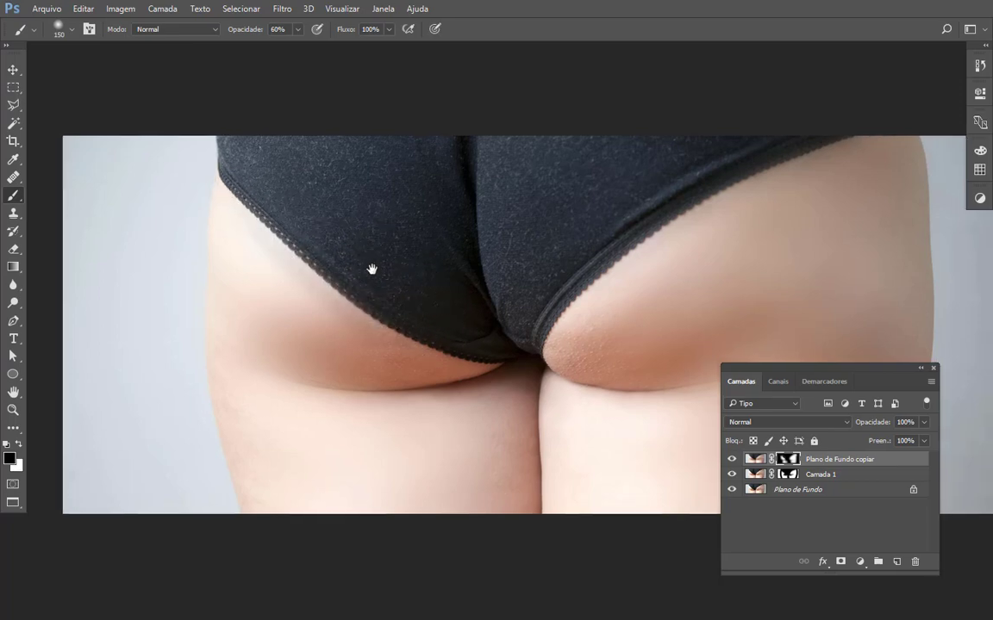
mouse_move(537, 222)
left_mouse_down()
mouse_move(644, 148)
mouse_move(509, 255)
mouse_move(586, 189)
mouse_move(802, 100)
mouse_move(605, 182)
mouse_move(443, 314)
mouse_move(365, 295)
mouse_move(290, 257)
mouse_move(217, 200)
mouse_move(172, 100)
left_mouse_up()
left_click_drag(392, 349, 326, 274)
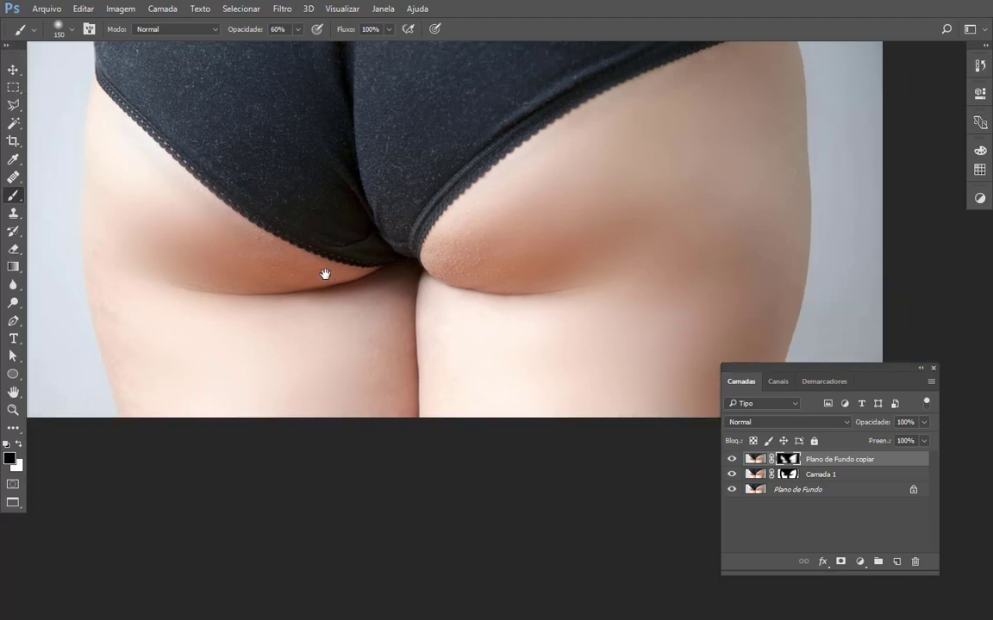
left_click(731, 459)
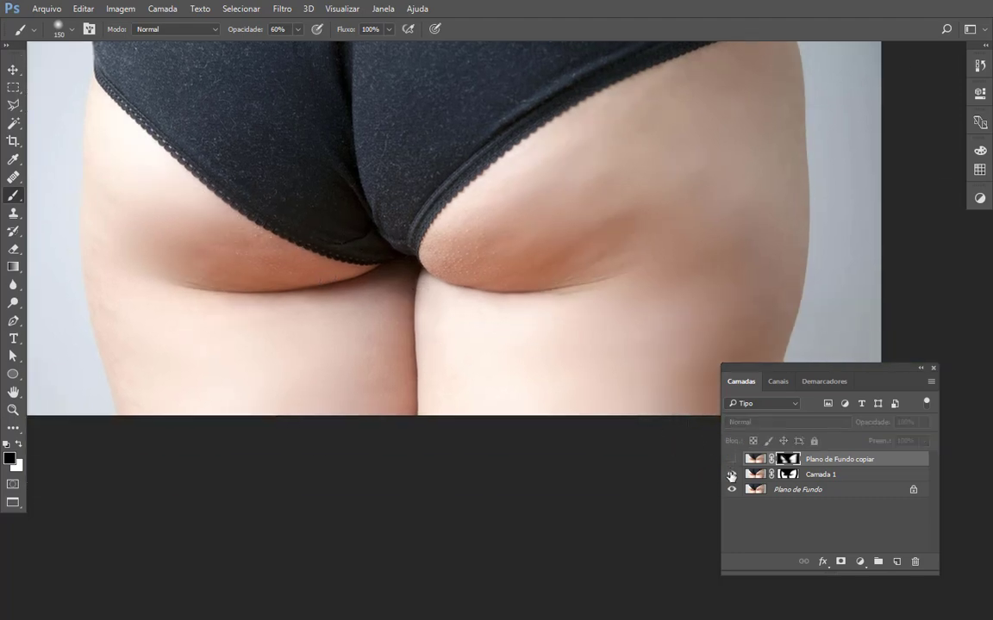
left_click(732, 460)
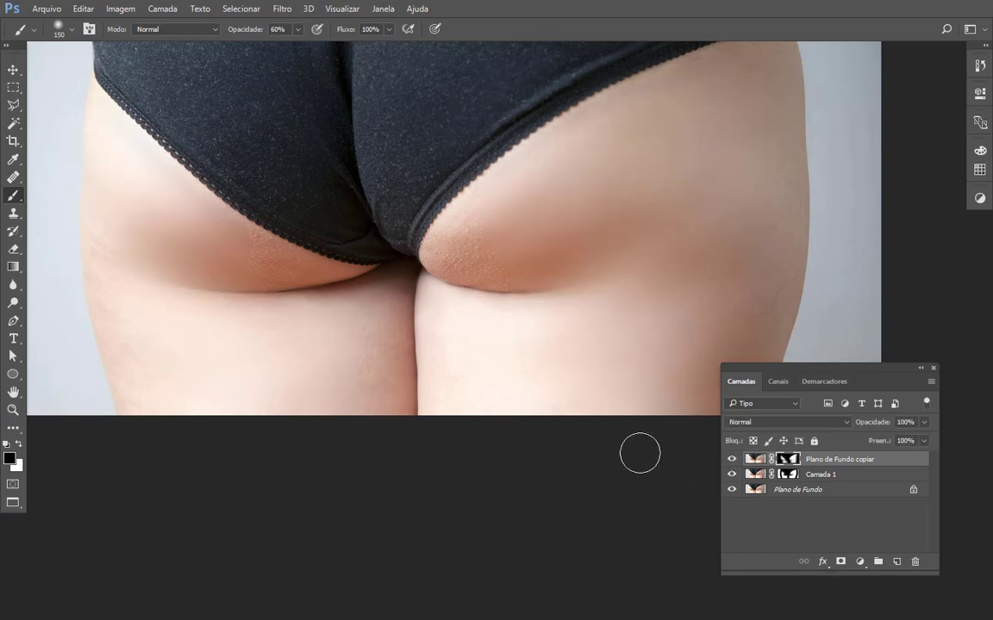
left_click(731, 460)
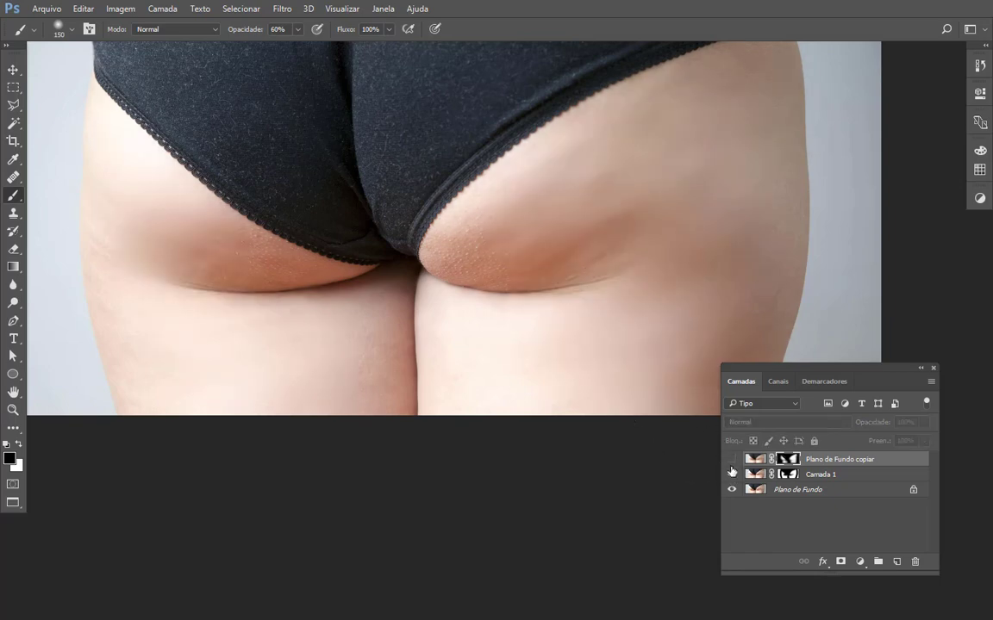
left_click(732, 475)
left_click_drag(591, 466, 492, 474)
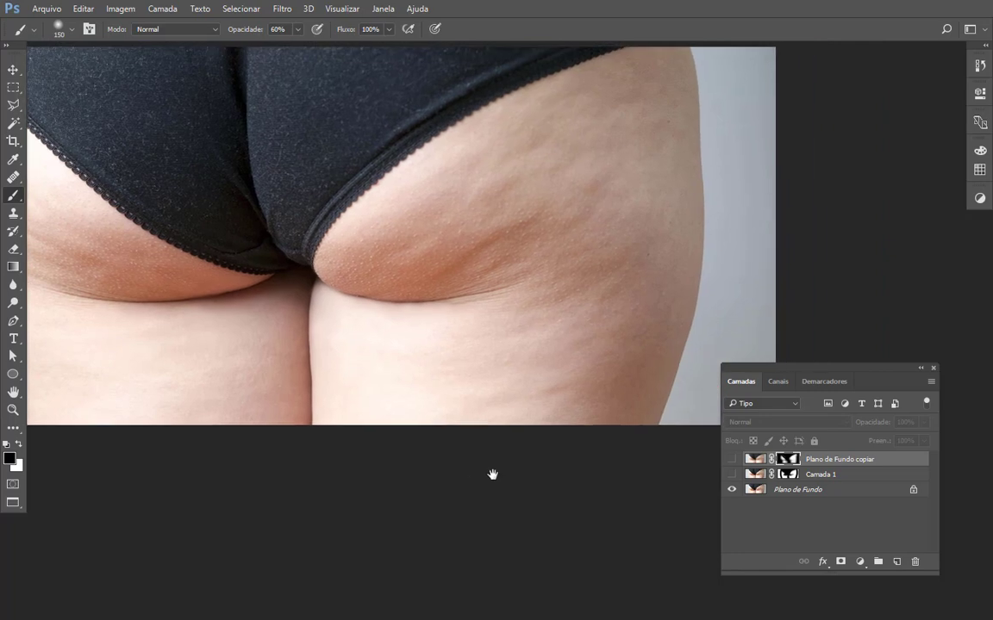
Show Camada 1 and Plano de Fundo copiar again one after the other, comparing the skin with and without each layer
left_click(733, 475)
left_click(733, 475)
left_click(733, 475)
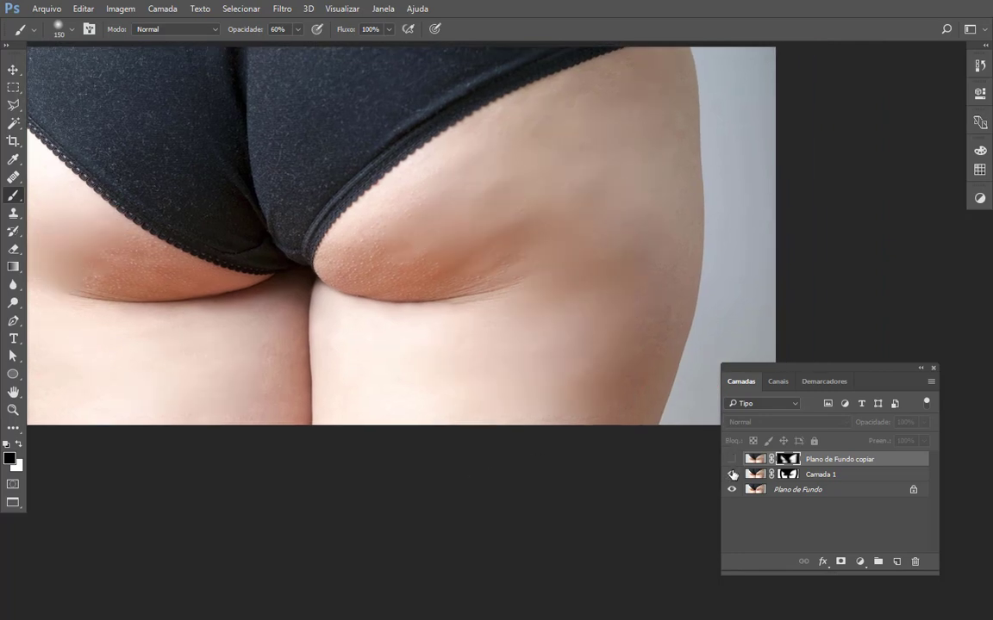
left_click(733, 475)
left_click(733, 475)
left_click(731, 459)
left_click(732, 459)
left_click(732, 459)
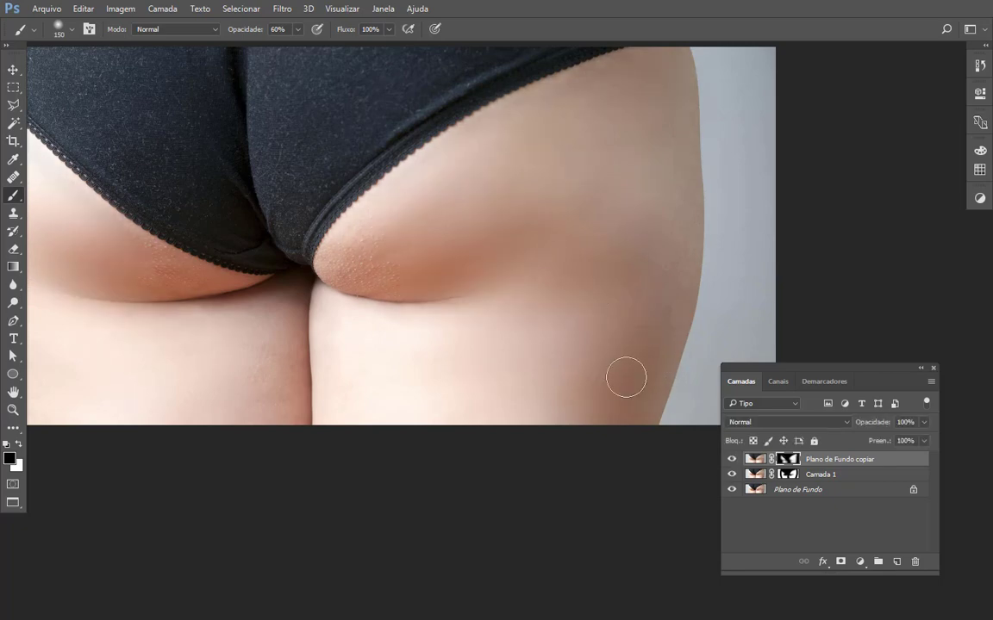
left_click(731, 460)
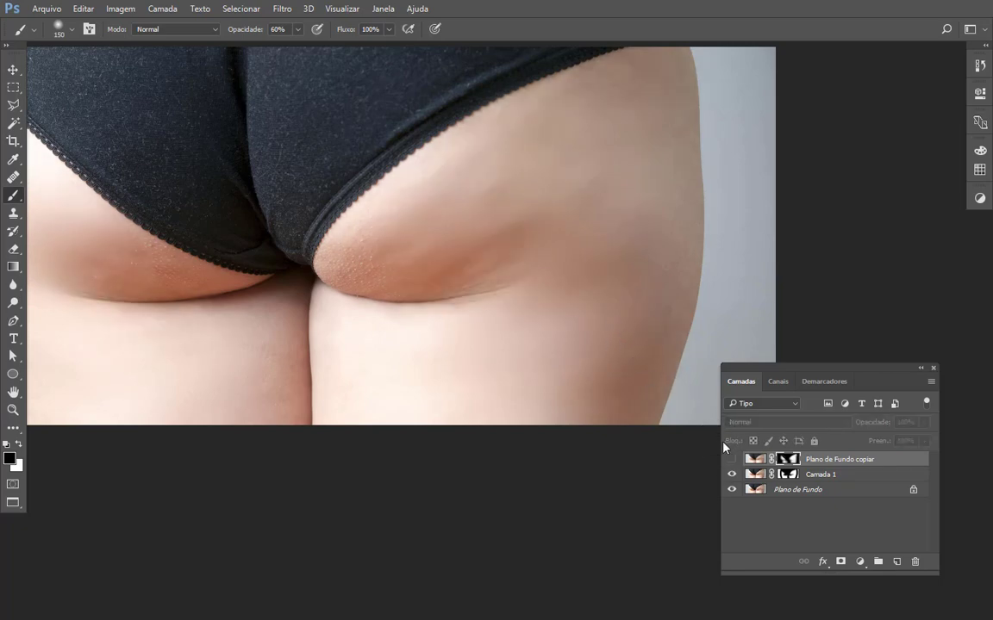
left_click(731, 459)
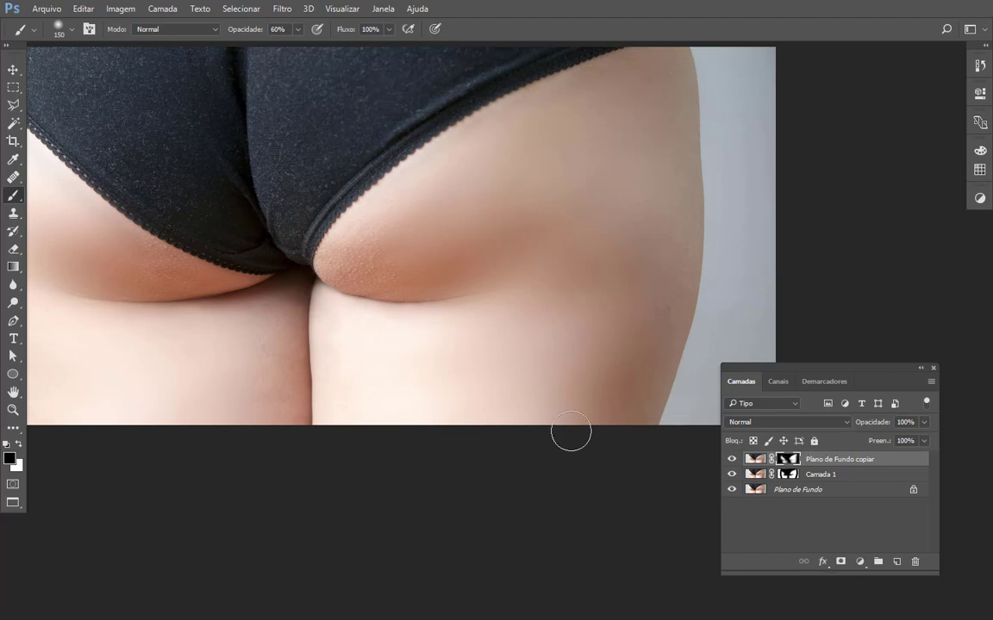
Paint black at 60% opacity with an 800 px brush on the Plano de Fundo copiar mask over the right thigh to lessen the blur
key("bracketright")
key("bracketright")
key("bracketright")
key("bracketright")
key("bracketright")
key("bracketright")
key("bracketright")
key("bracketright")
key("bracketright")
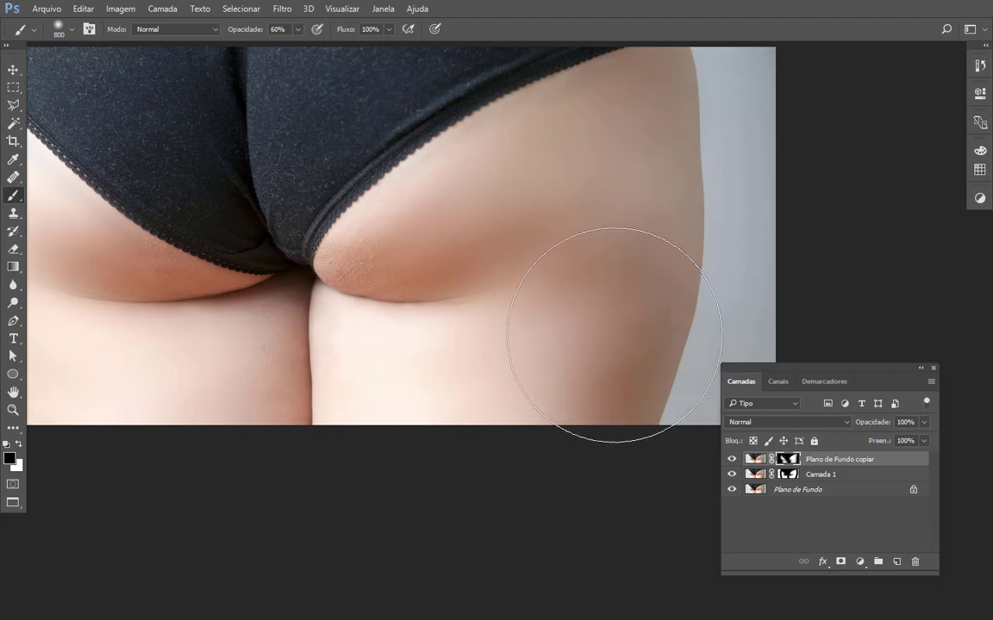
key("x")
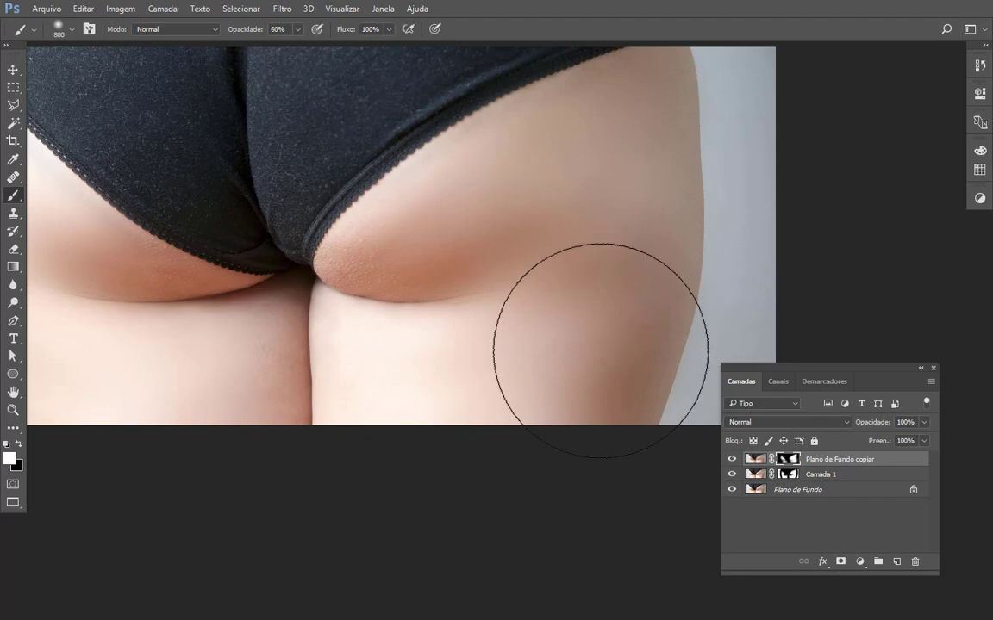
key("x")
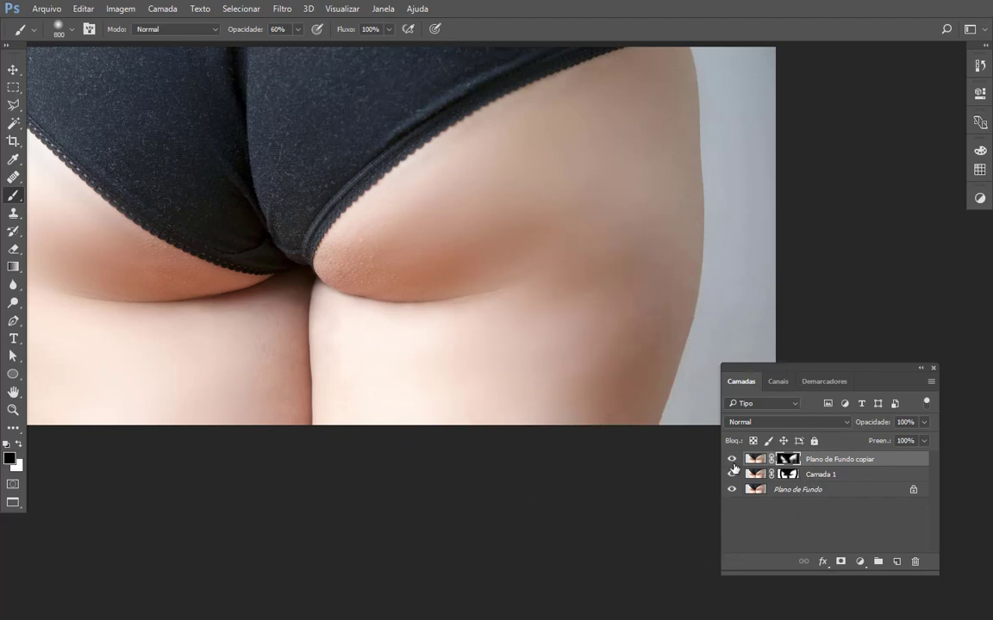
Toggle Plano de Fundo copiar off and on to compare the right thigh with and without the blurred retouch
left_click(733, 463)
left_click(733, 462)
left_click(733, 463)
left_click(732, 463)
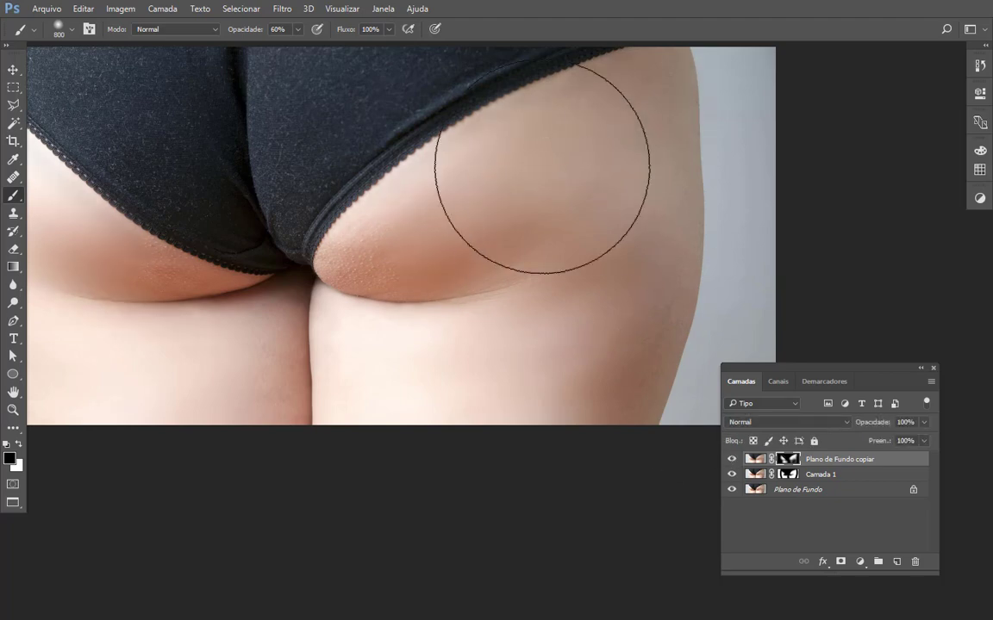
left_click(733, 461)
left_click(733, 461)
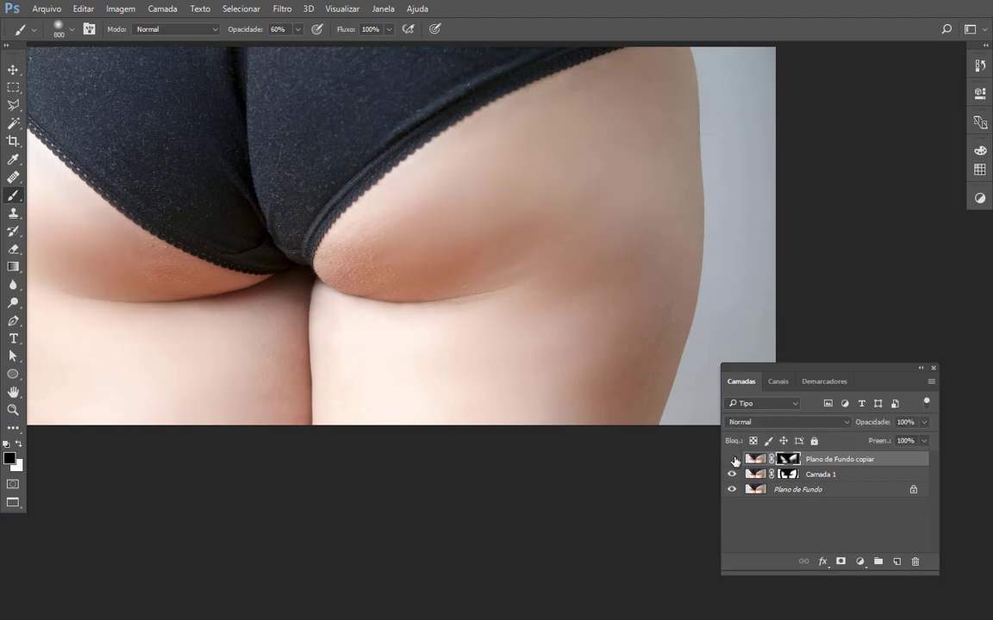
left_click(732, 461)
left_click(732, 461)
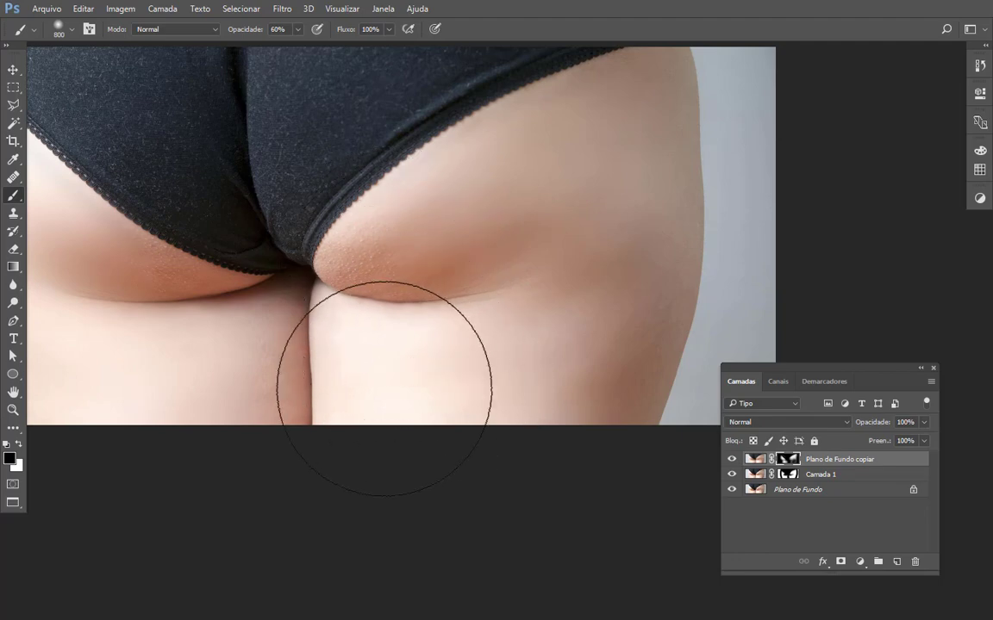
Set the brush opacity to 21% and toggle Plano de Fundo copiar to compare the retouch across both thighs
key("2")
key("1")
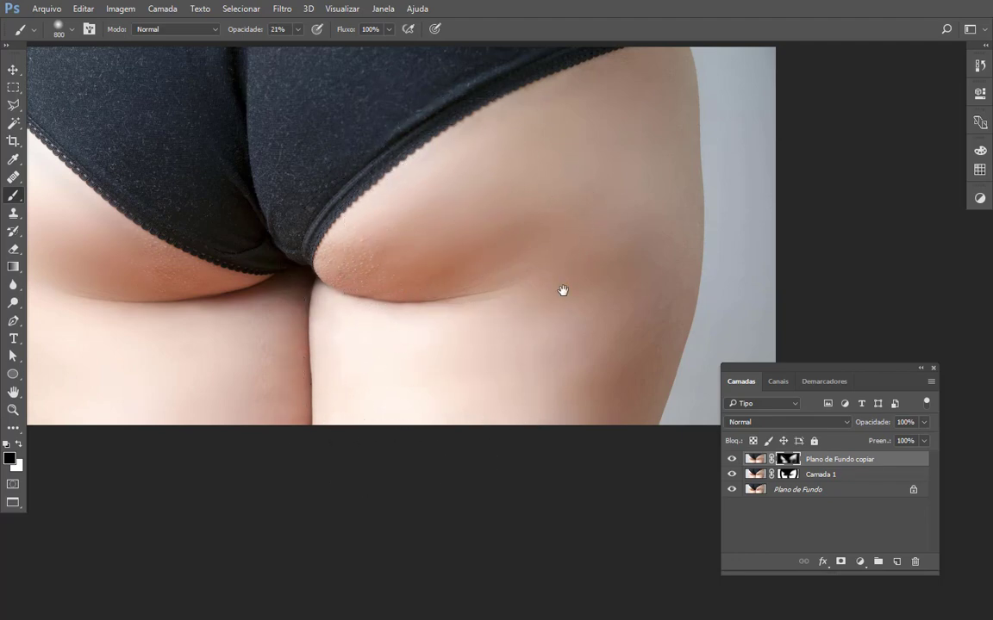
left_click_drag(563, 290, 728, 292)
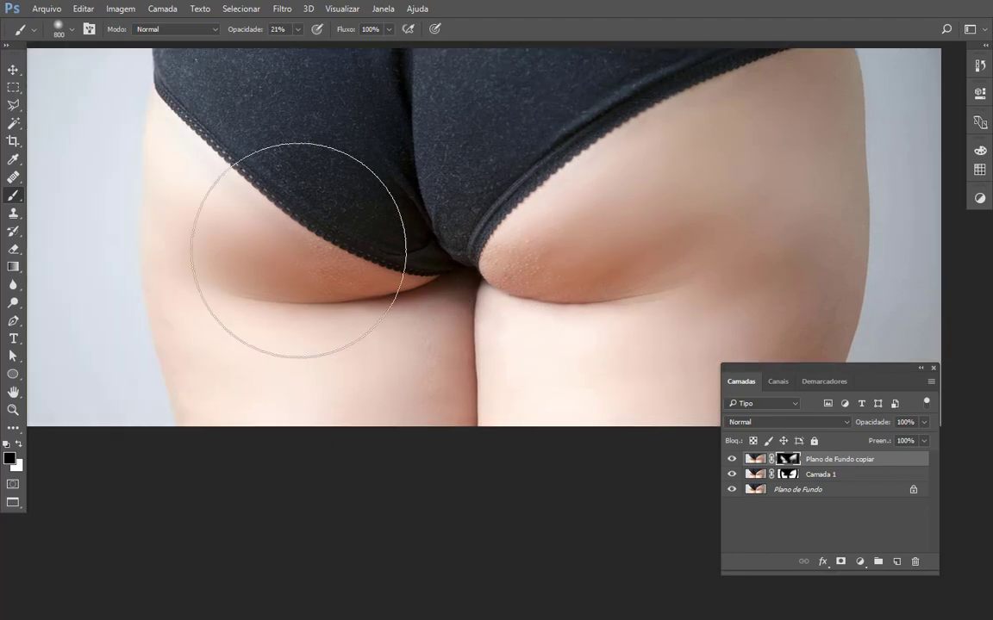
left_click(729, 463)
left_click(729, 463)
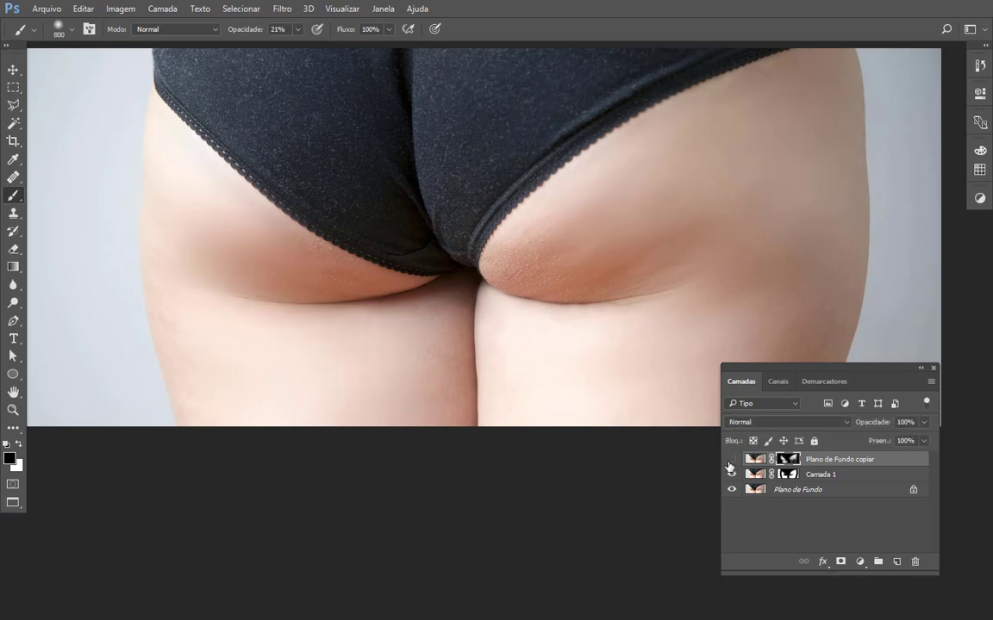
left_click(729, 462)
left_click(730, 463)
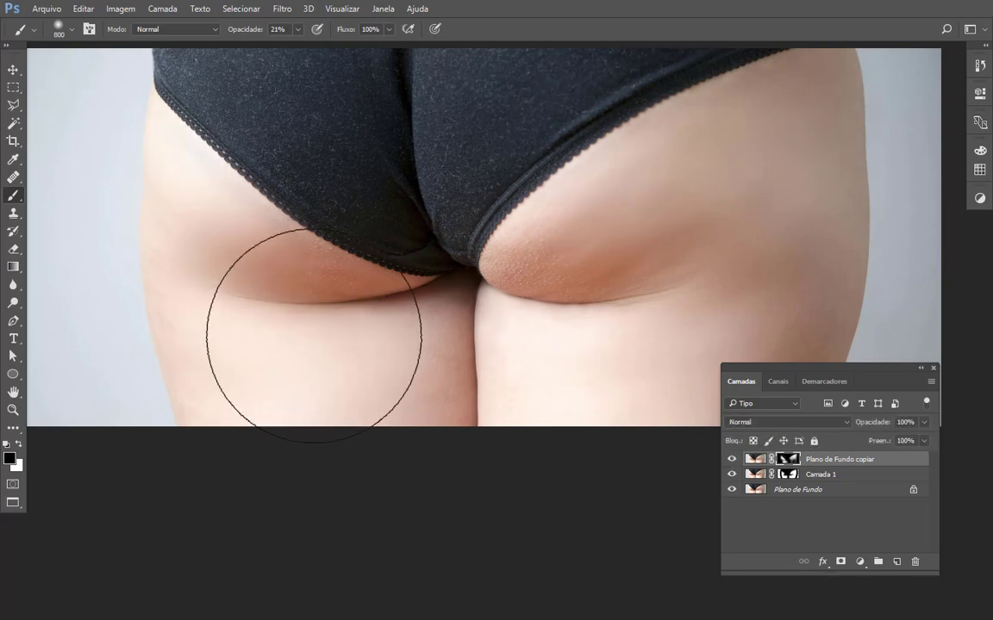
Reduce the brush to 200 px for fine mask work and toggle Plano de Fundo copiar to compare the buttock creases
key("bracketleft")
key("bracketleft")
key("bracketleft")
key("bracketleft")
key("bracketleft")
key("bracketleft")
key("bracketleft")
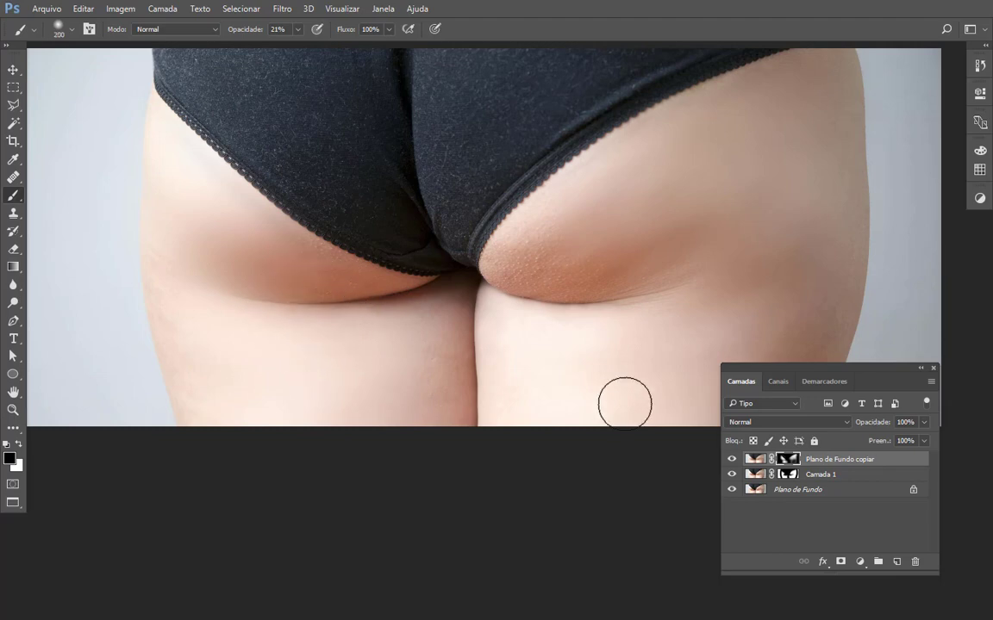
left_click(732, 460)
left_click(731, 459)
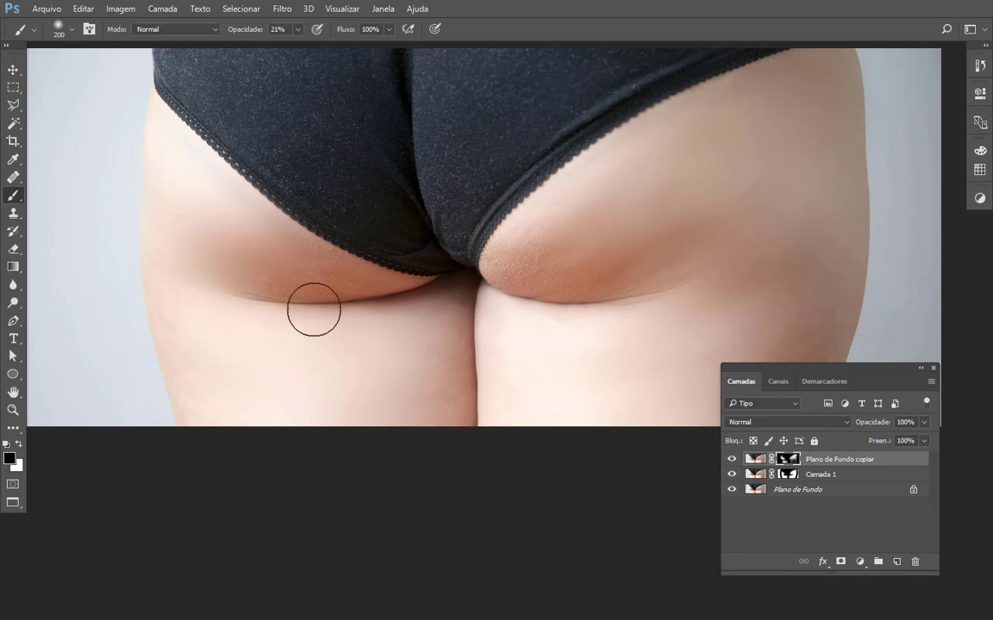
Compare the skin with Plano de Fundo copiar hidden and shown, and examine the whole retouched photo in full-screen view
left_click(731, 460)
left_click(731, 460)
left_click(731, 460)
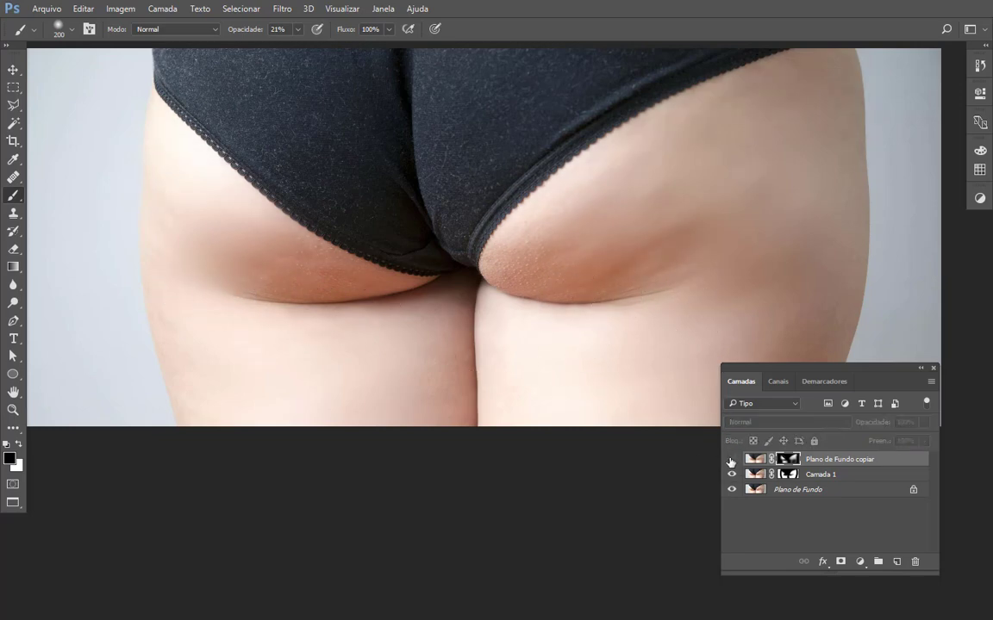
left_click(730, 460)
left_click_drag(593, 325, 519, 381)
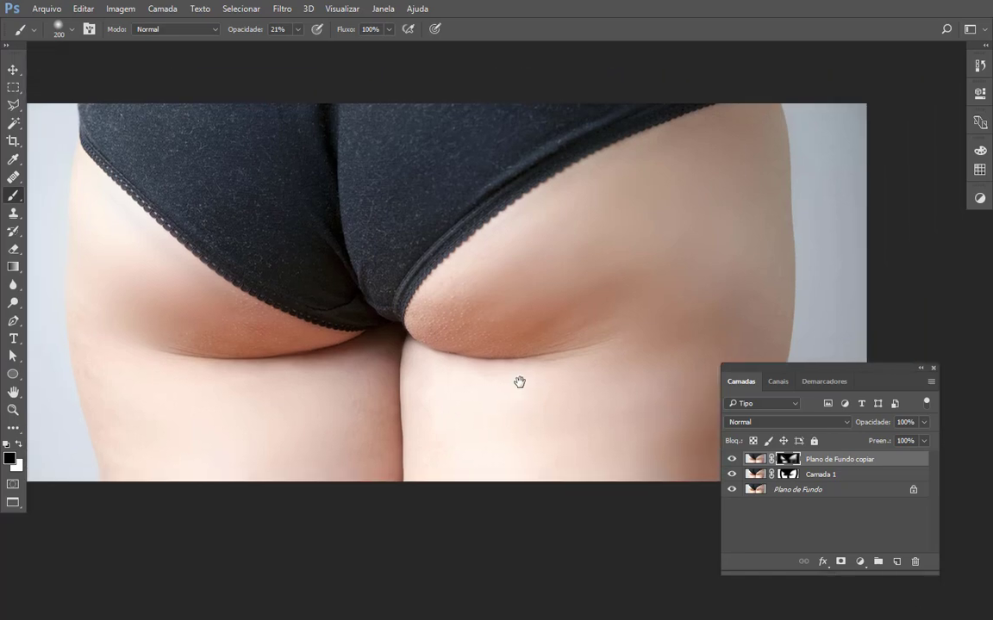
key("ctrl+minus")
key("ctrl+minus")
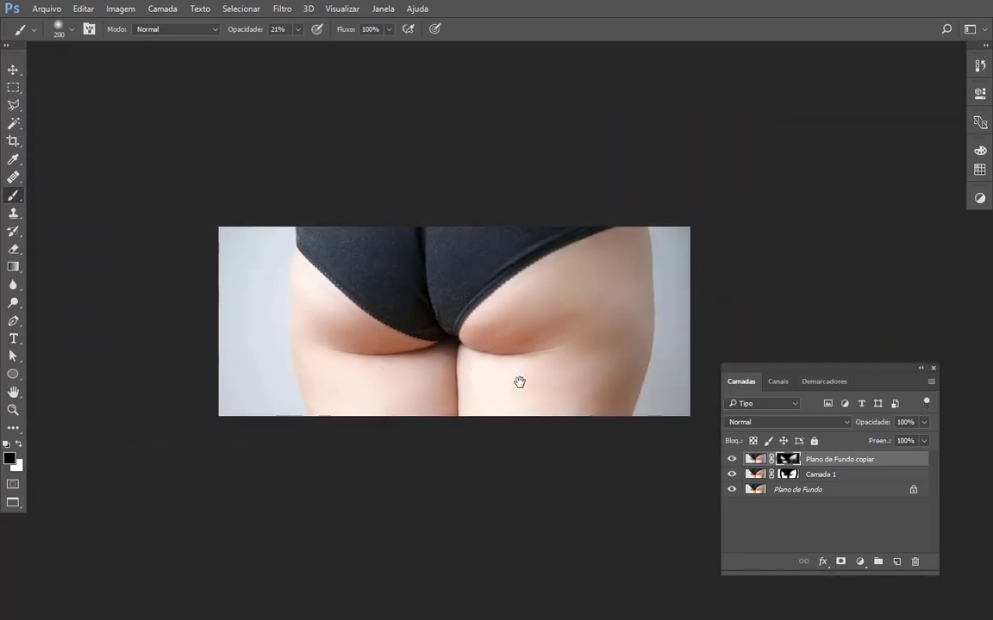
left_click_drag(574, 357, 521, 370)
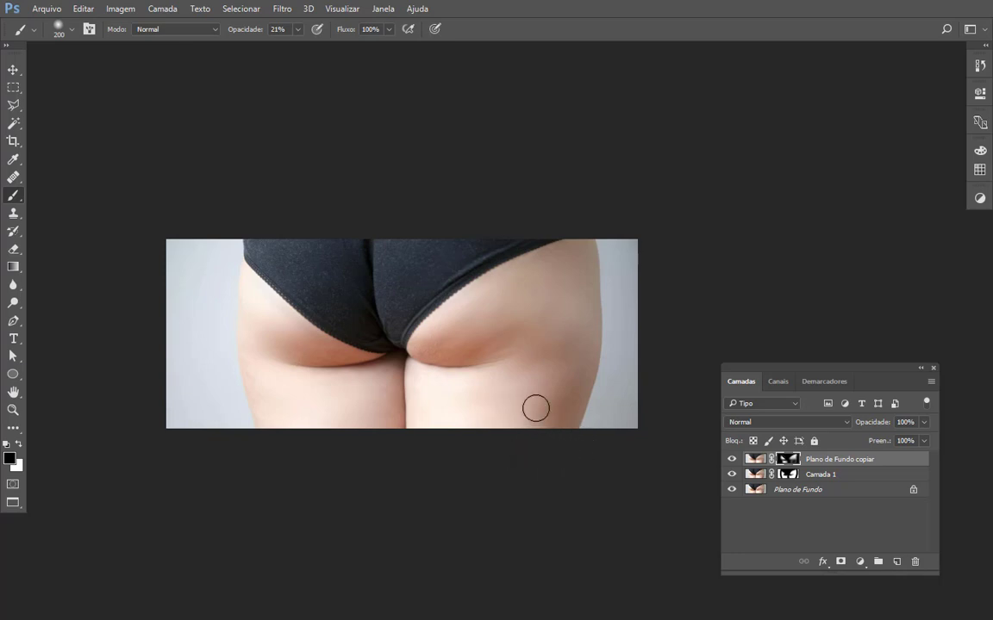
key("f")
key("f")
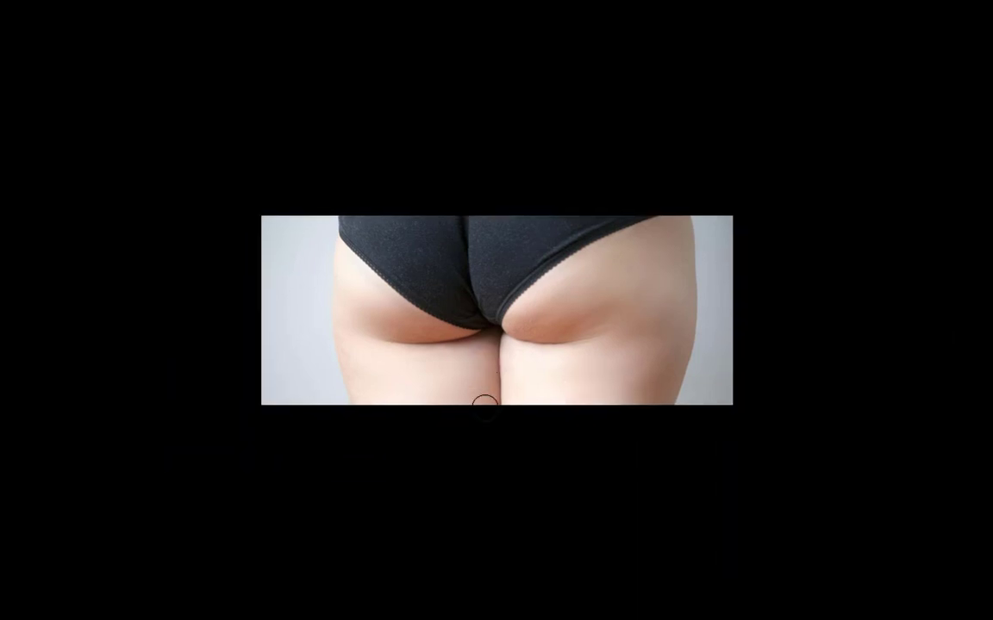
Return to windowed view, bring the Sem Título-1 texture document forward and arrange it clear of the photo and the layer list
key("f")
left_click_drag(505, 272, 505, 87)
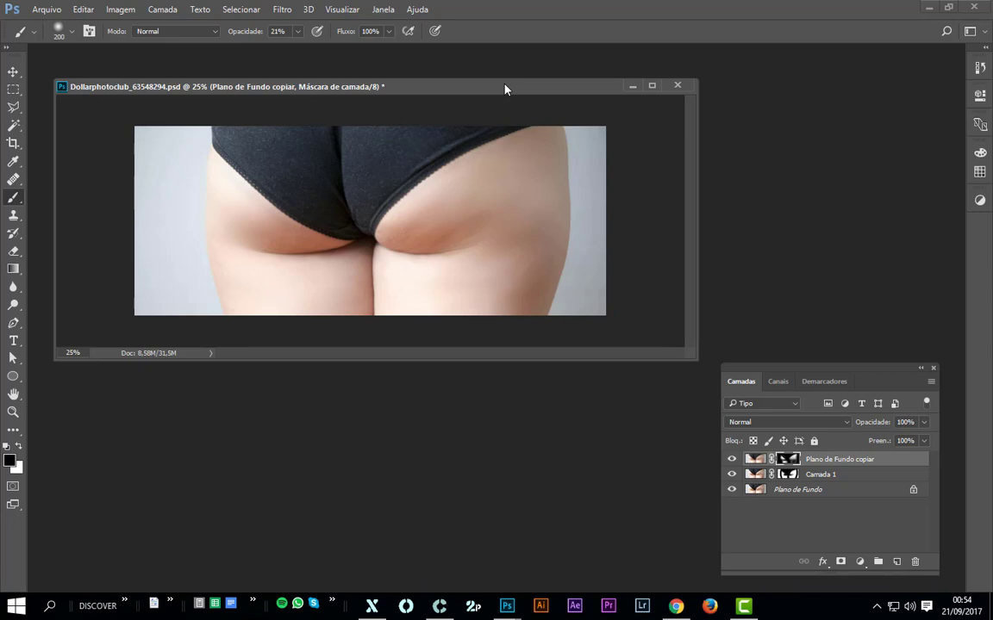
left_click(382, 9)
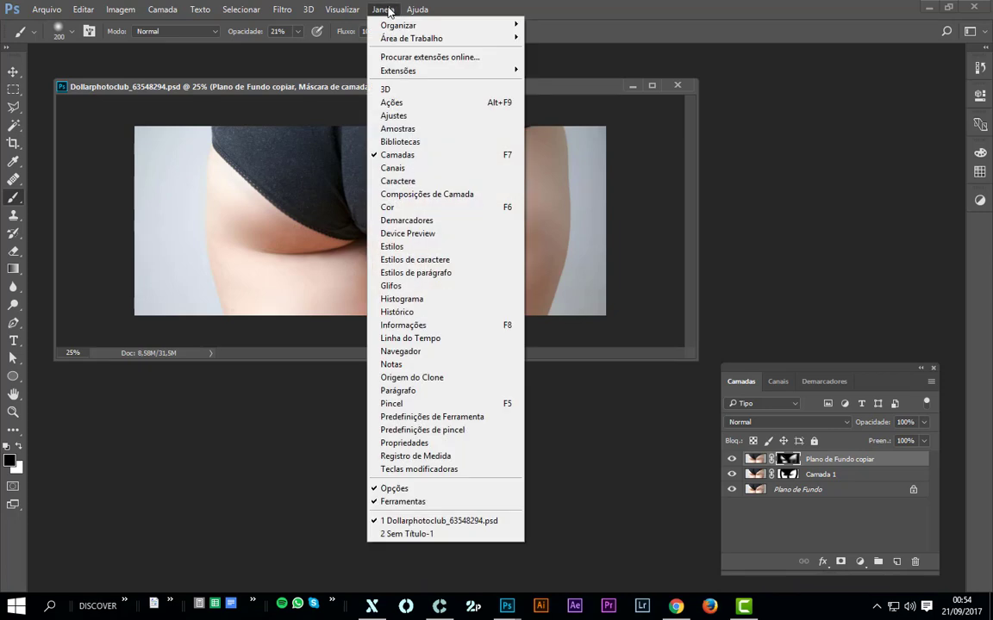
left_click(435, 534)
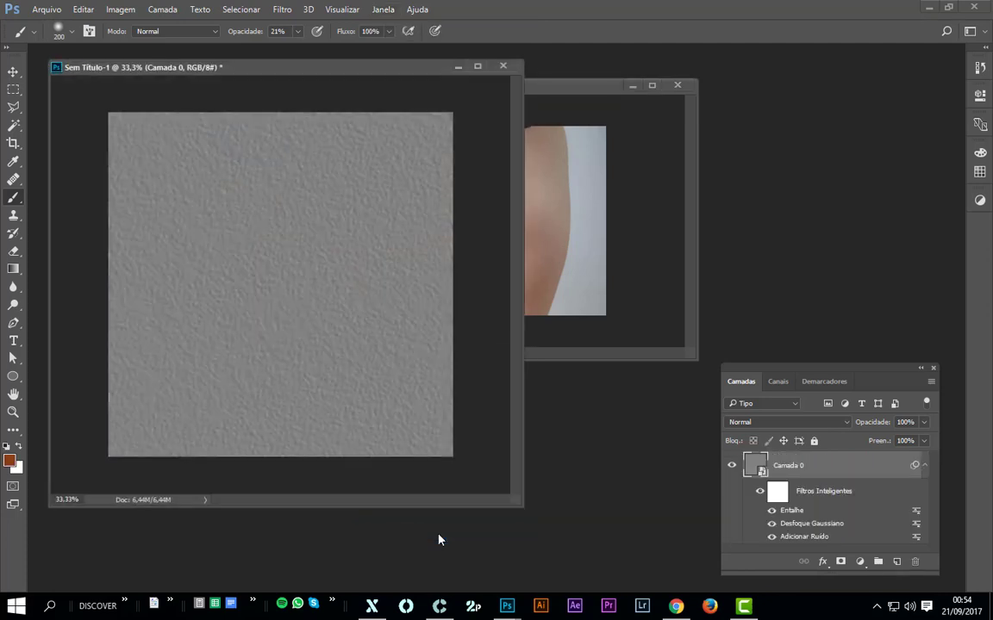
left_click_drag(377, 68, 404, 78)
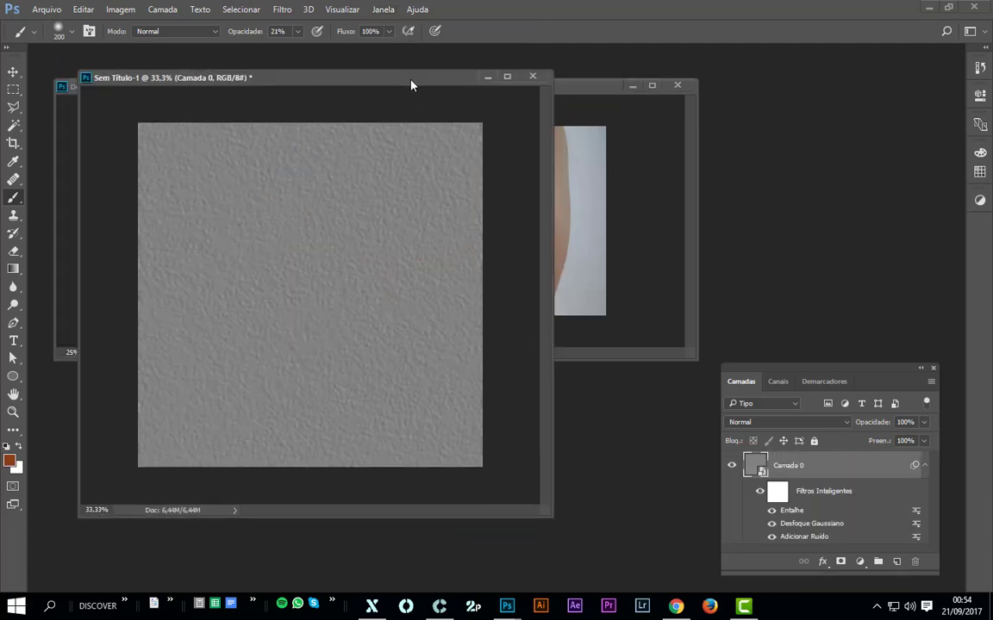
left_click_drag(836, 368, 853, 84)
left_click_drag(428, 87, 551, 129)
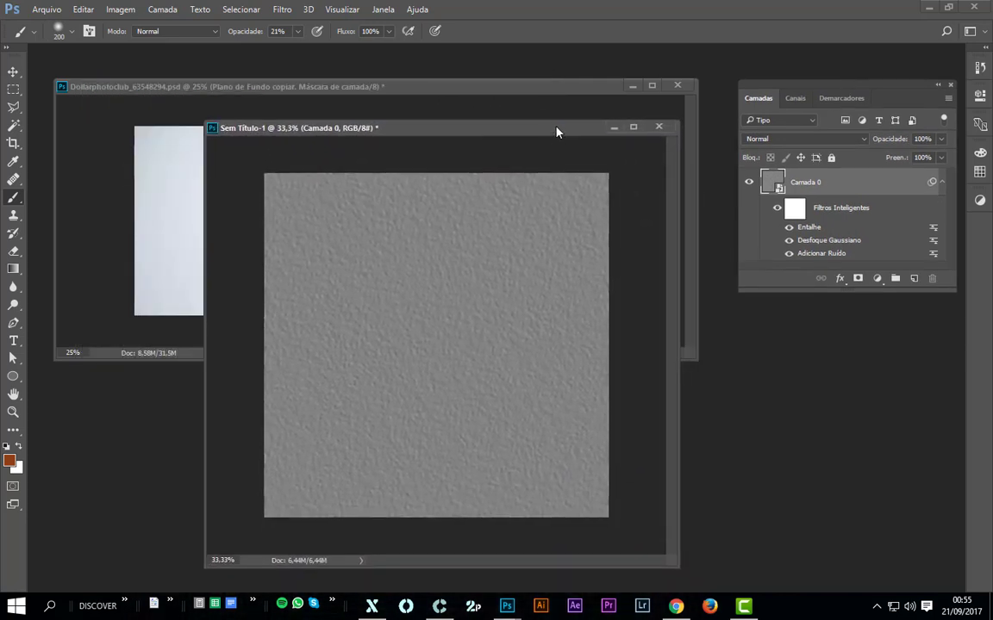
left_click_drag(634, 164, 590, 168)
left_click_drag(510, 175, 867, 348)
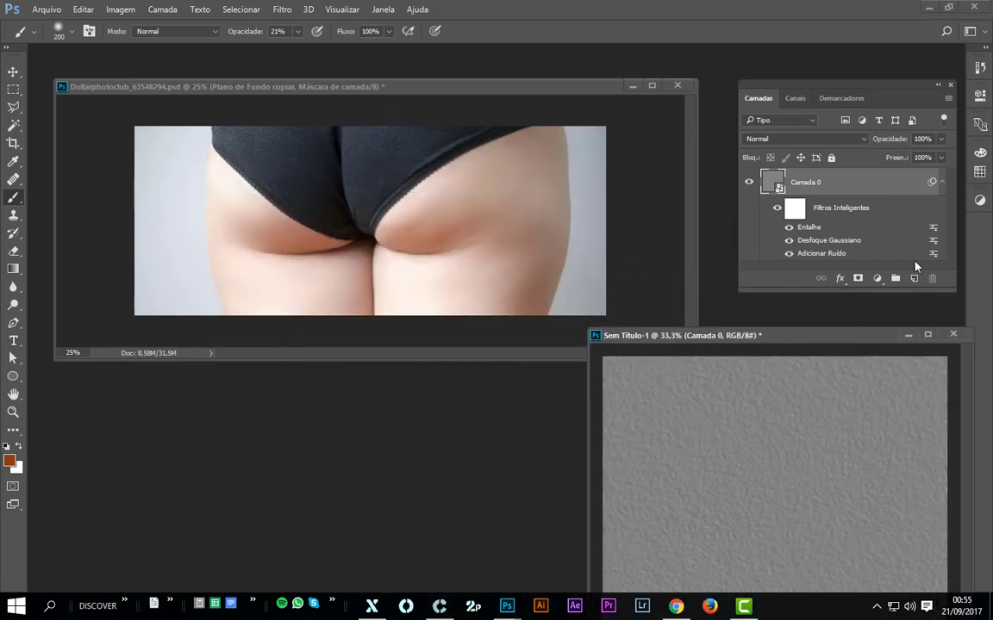
Review the Entalhe, Desfoque Gaussiano and Adicionar Ruído smart filters on Camada 0, and collapse their list
left_click(942, 183)
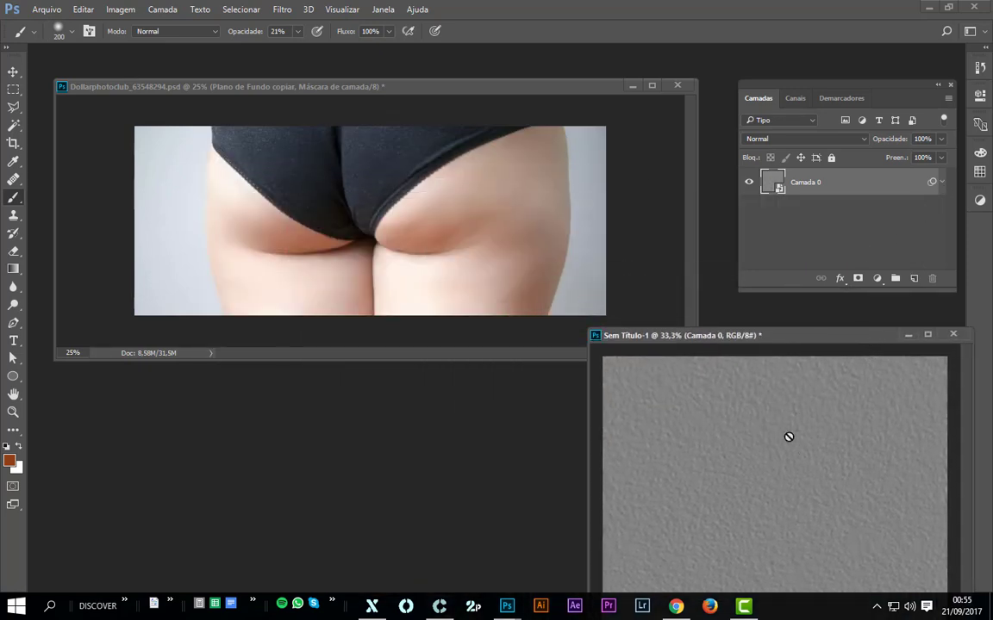
left_click(942, 183)
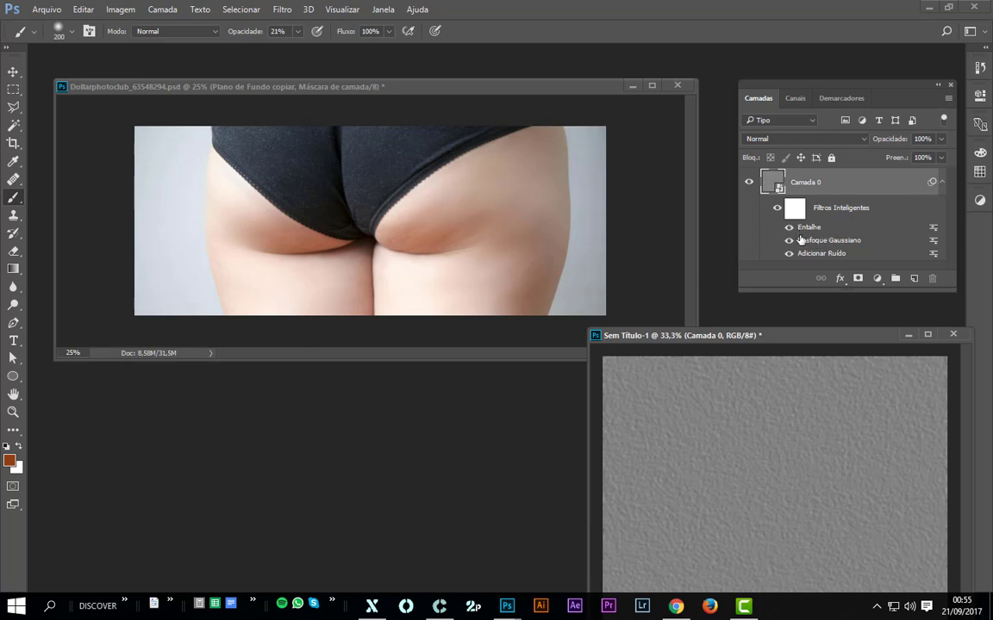
left_click(942, 182)
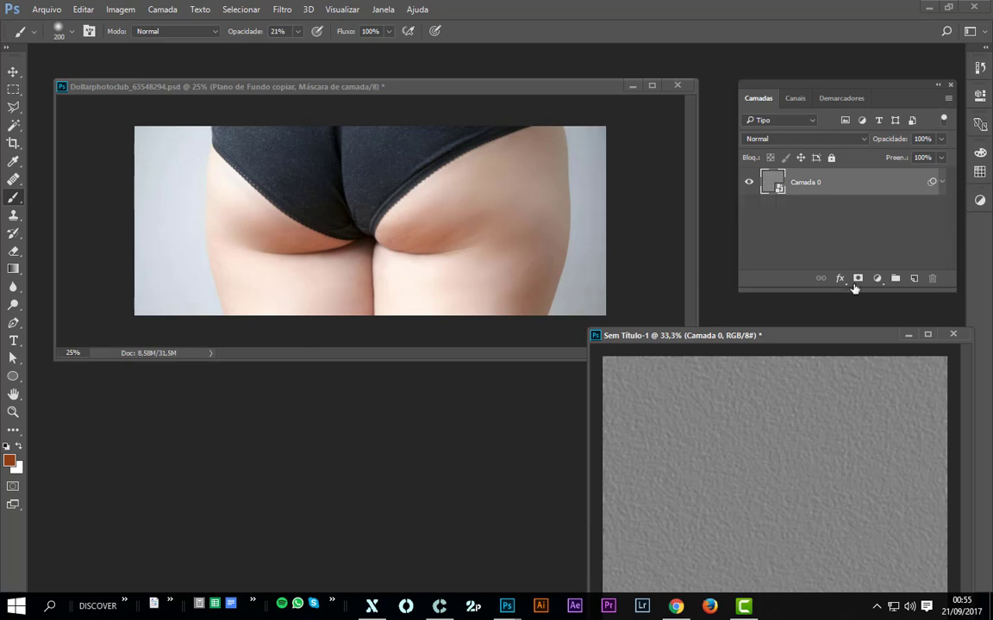
Copy the grey texture layer from Sem Título-1 into the photo document and place it over the photo's left part
key("v")
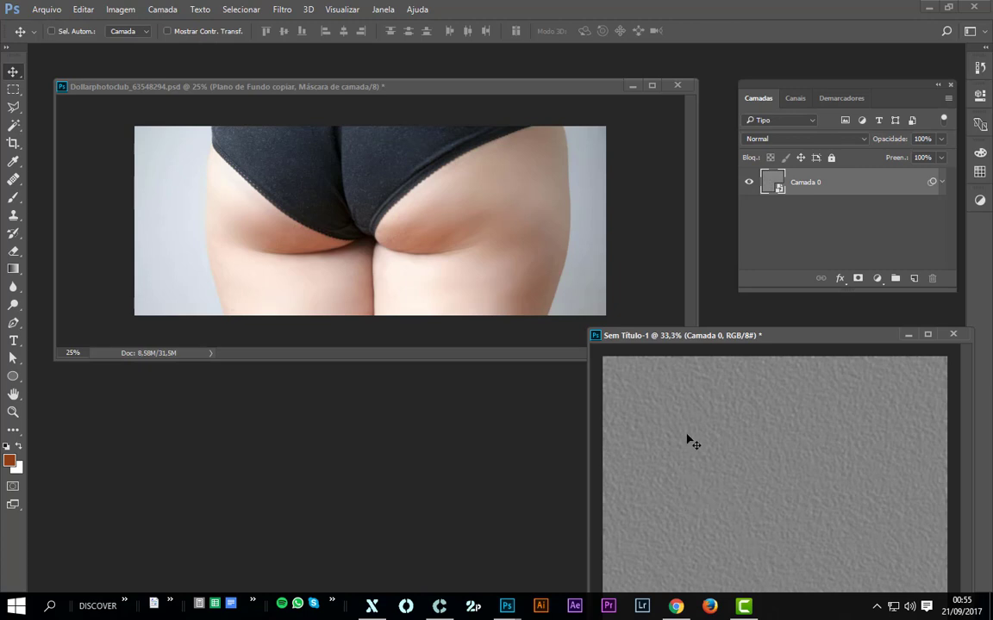
left_click_drag(669, 451, 567, 351)
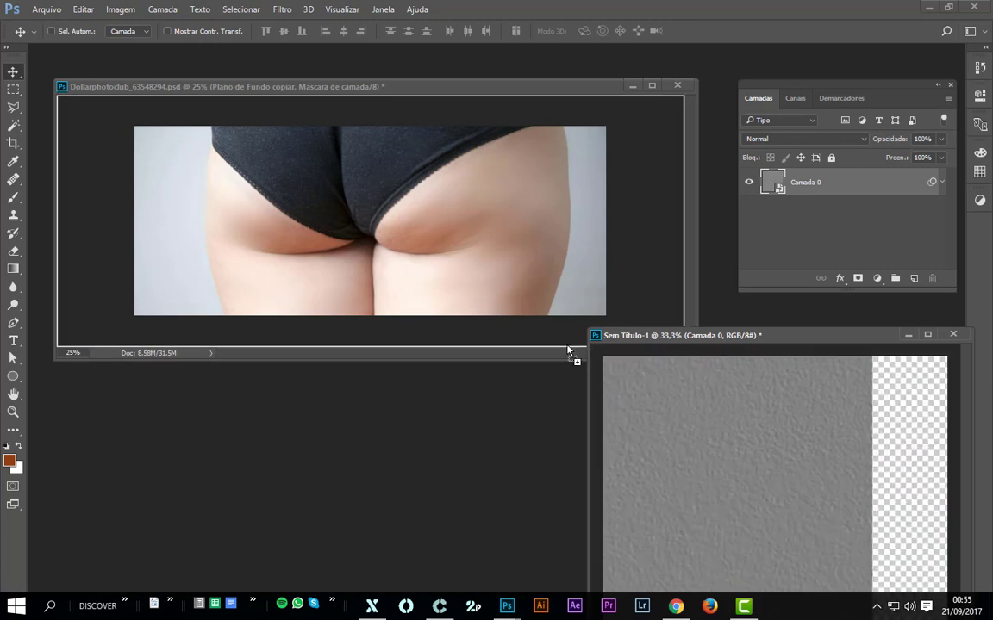
left_click_drag(541, 305, 208, 176)
Duplicate the texture layer in the photo and align the copy flush beside the first to cover the rest of the image
left_click_drag(318, 260, 533, 267)
left_click_drag(466, 269, 420, 268)
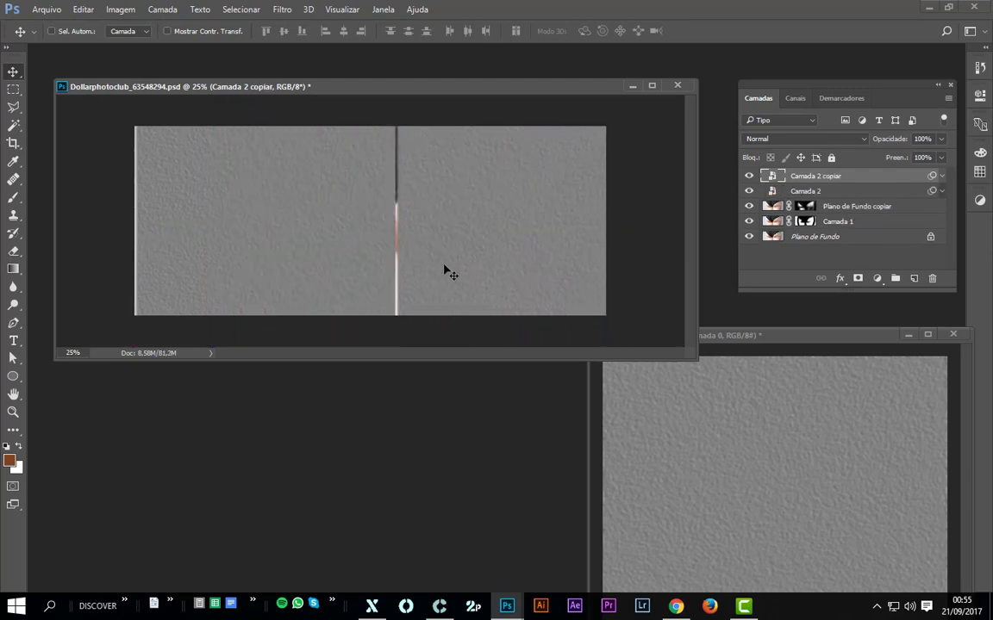
key("Left")
key("Left")
key("Left")
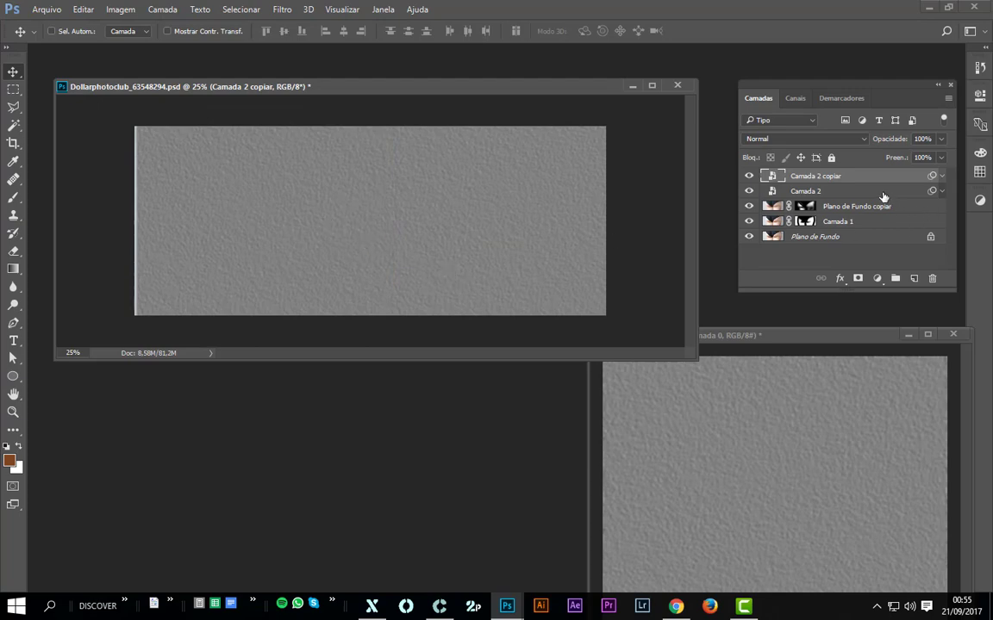
Merge Camada 2 and Camada 2 copiar into a single texture layer
left_click(849, 190, "shift")
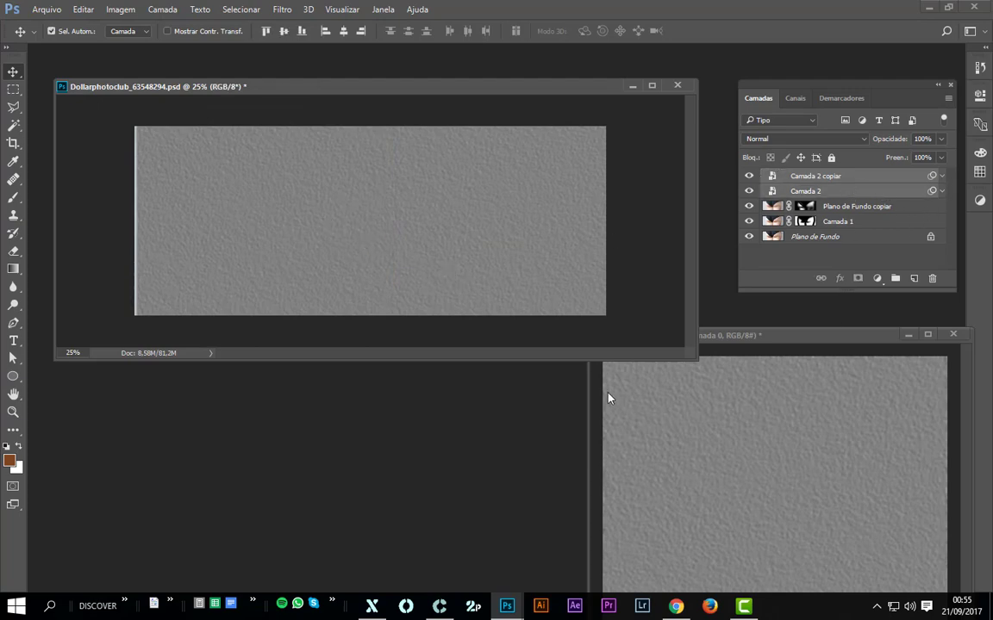
key("ctrl+e")
left_click_drag(450, 255, 457, 243)
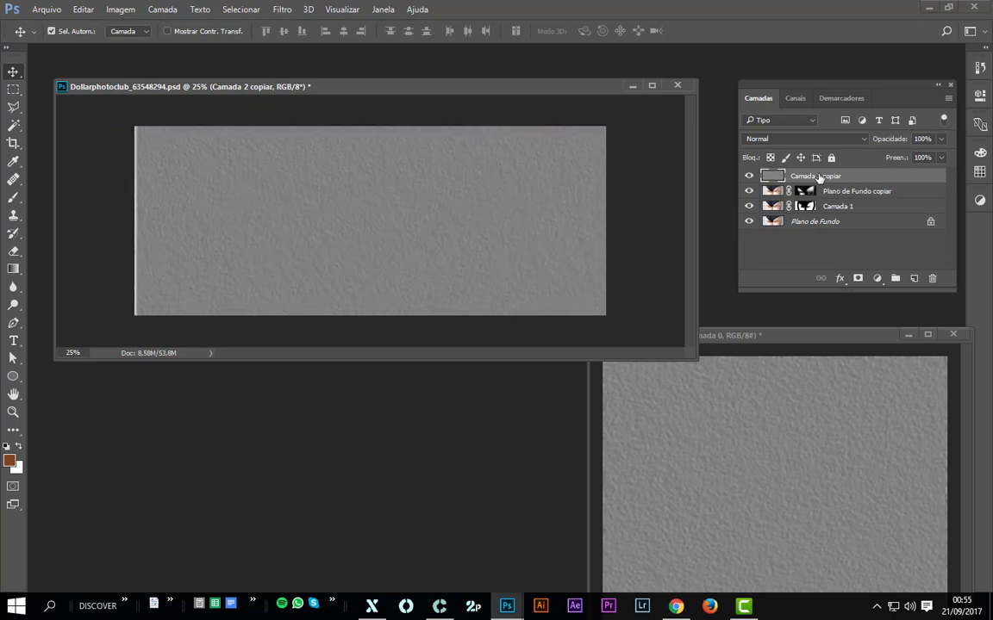
Try the Sobrepor blend mode on the merged texture layer over the enlarged photo, and set it to Luz Indireta instead
key("f")
key("ctrl+0")
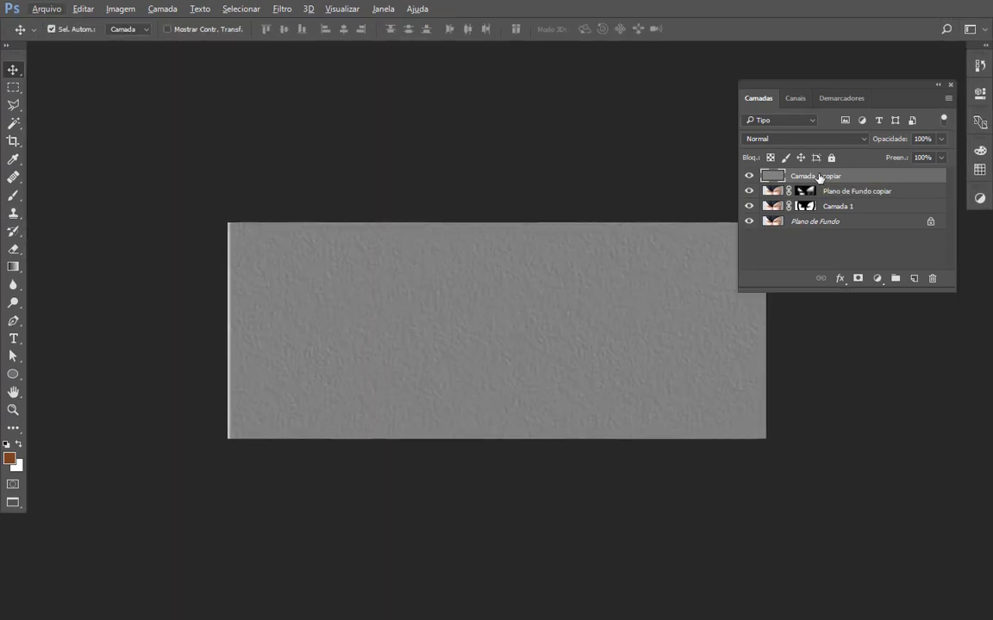
left_click_drag(631, 347, 605, 355)
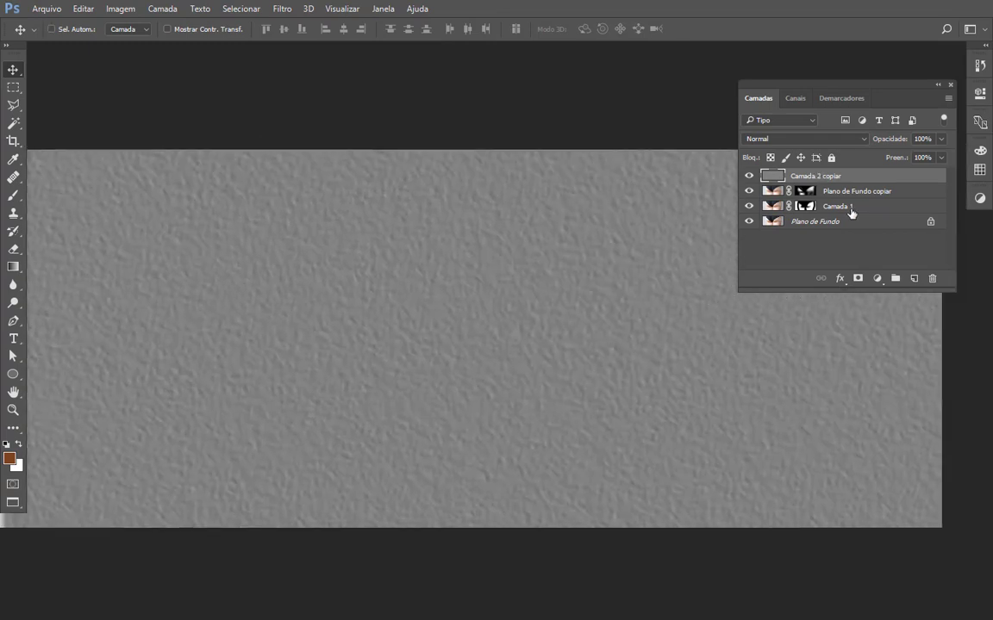
left_click(862, 139)
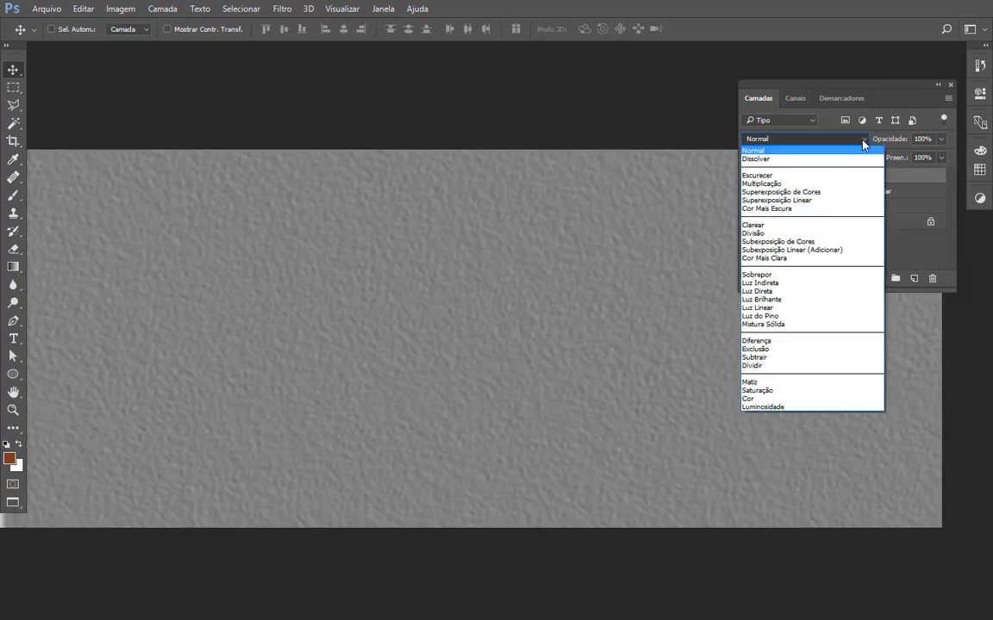
left_click(821, 276)
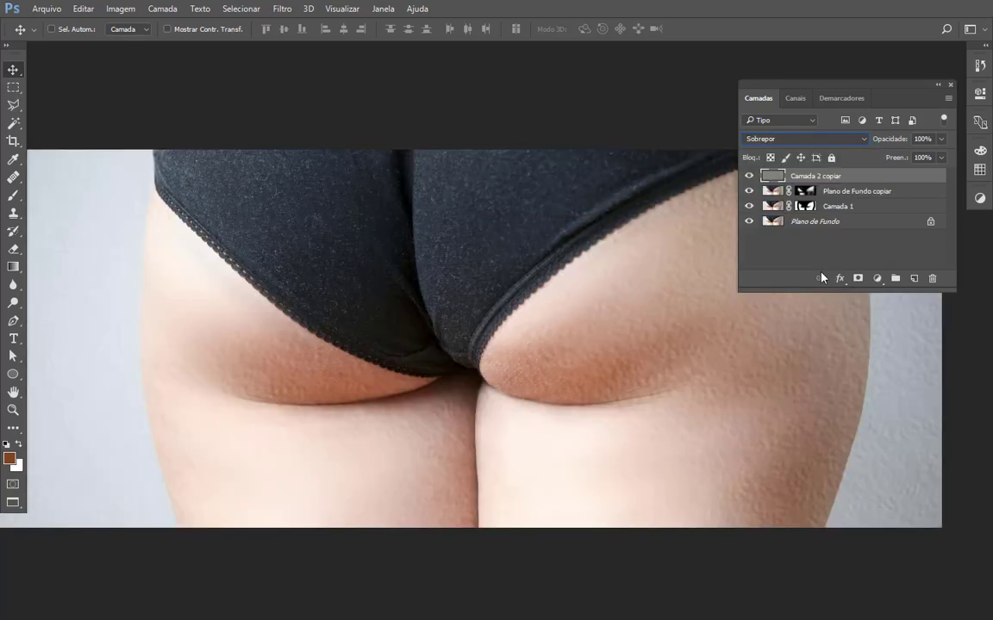
left_click(806, 139)
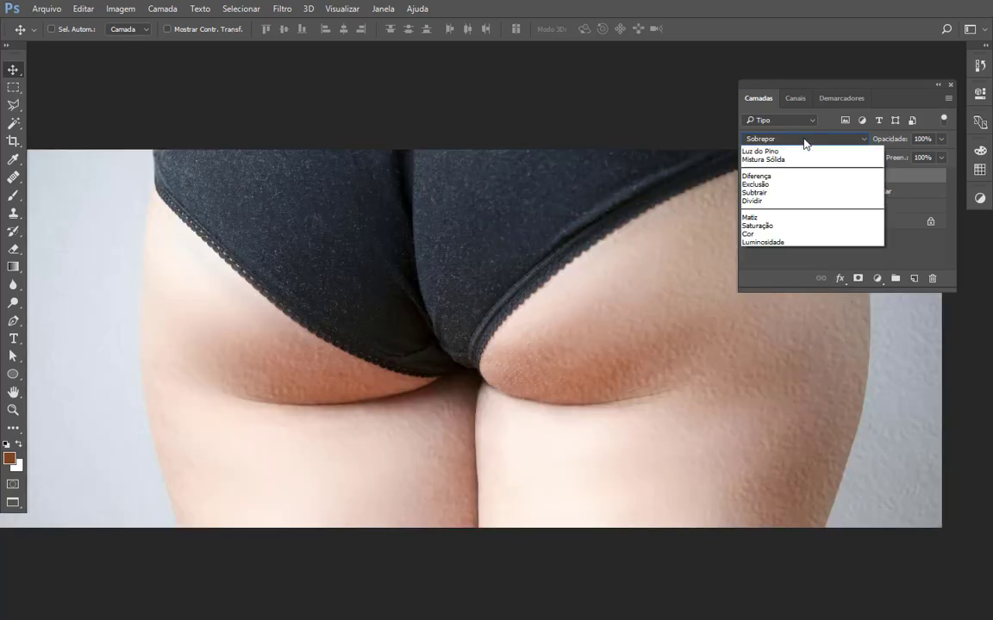
left_click(814, 284)
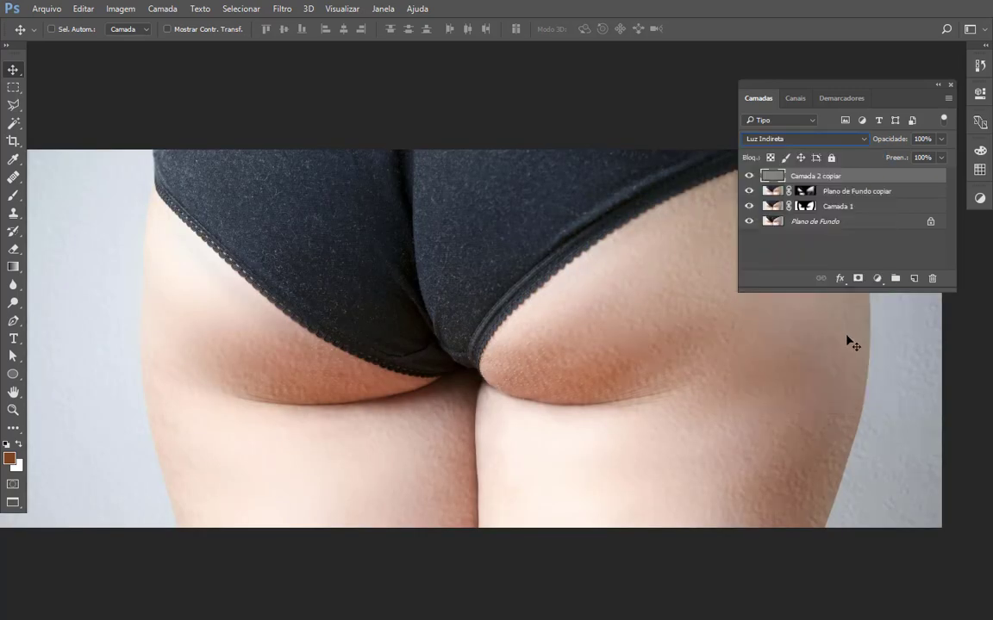
Scale the Camada 2 copiar texture layer down with Free Transform so it covers the body and ends at the photo's lower edge
key("ctrl+minus")
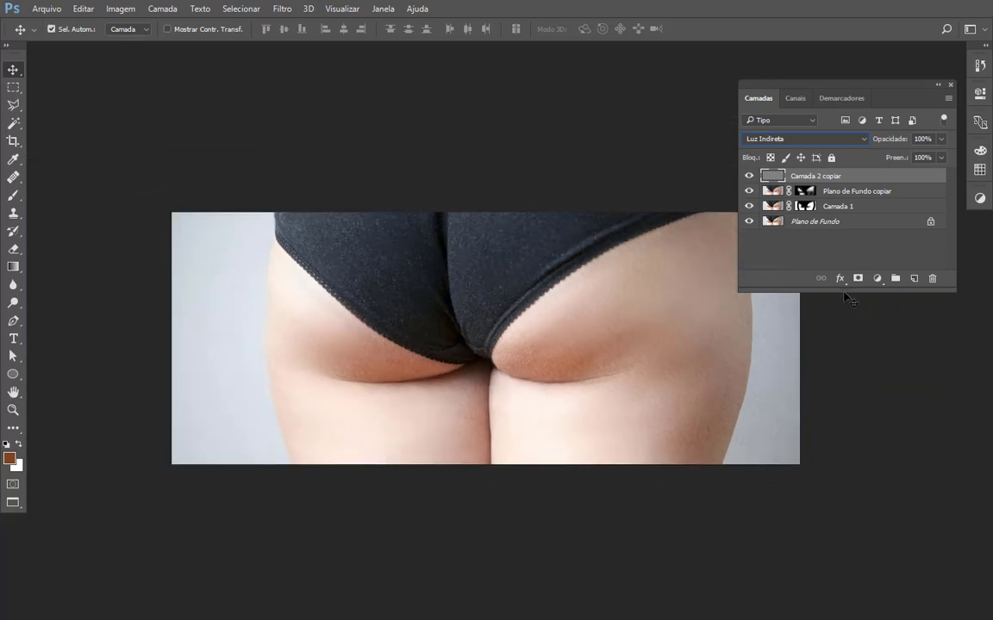
left_click_drag(721, 321, 643, 332)
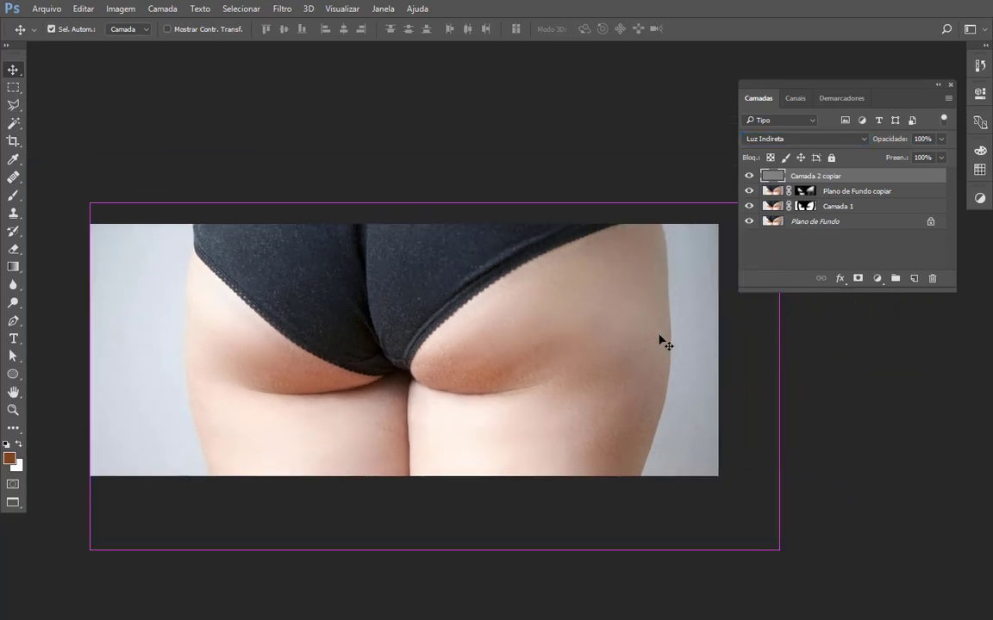
key("ctrl+t")
left_click_drag(716, 329, 678, 326)
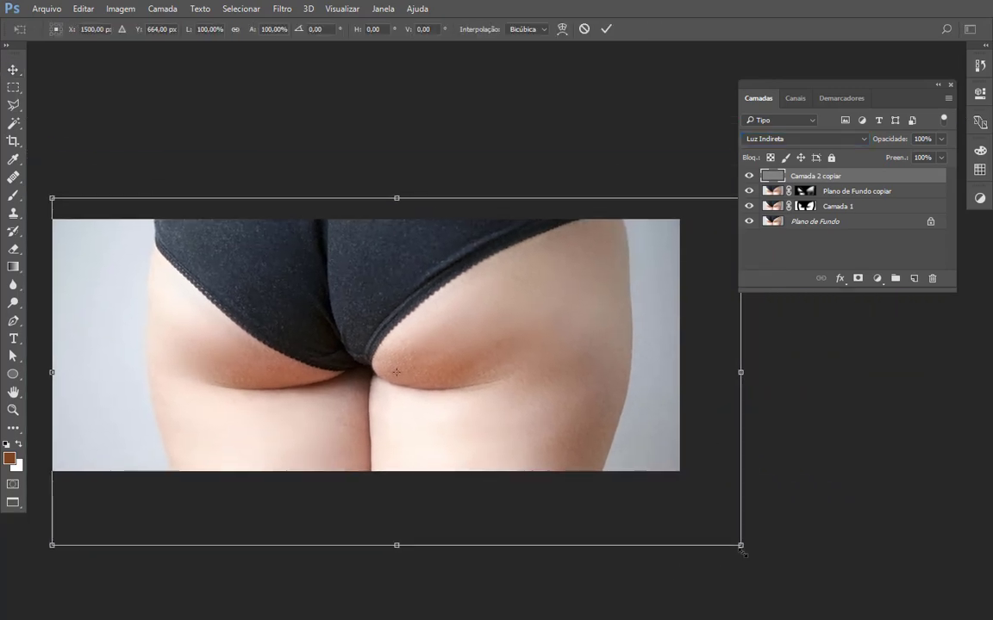
left_click_drag(742, 552, 645, 490)
scroll(516, 451, "left", 5)
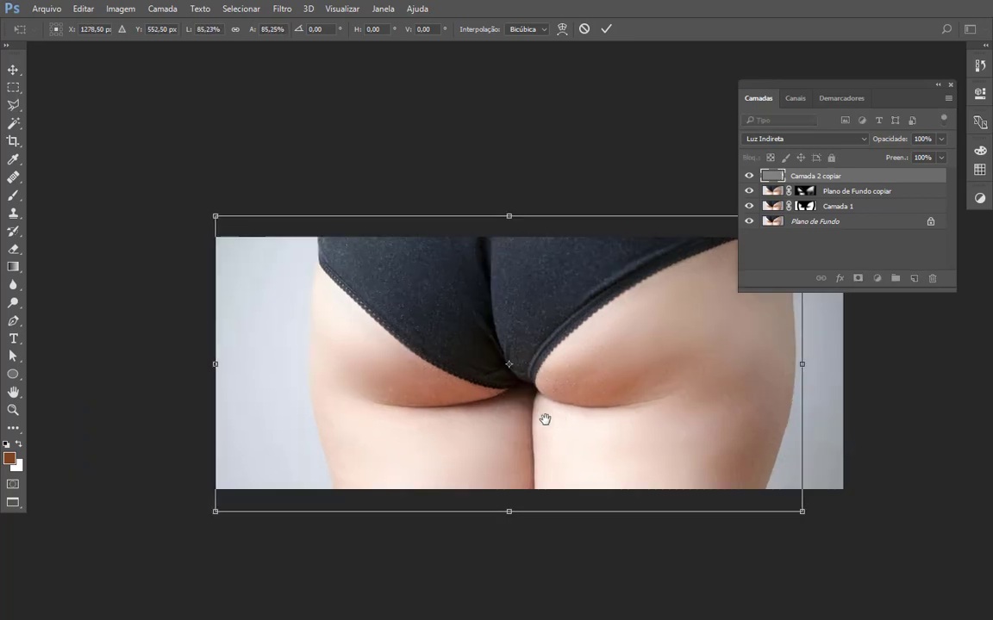
left_click_drag(215, 512, 268, 488)
left_click_drag(354, 401, 379, 402)
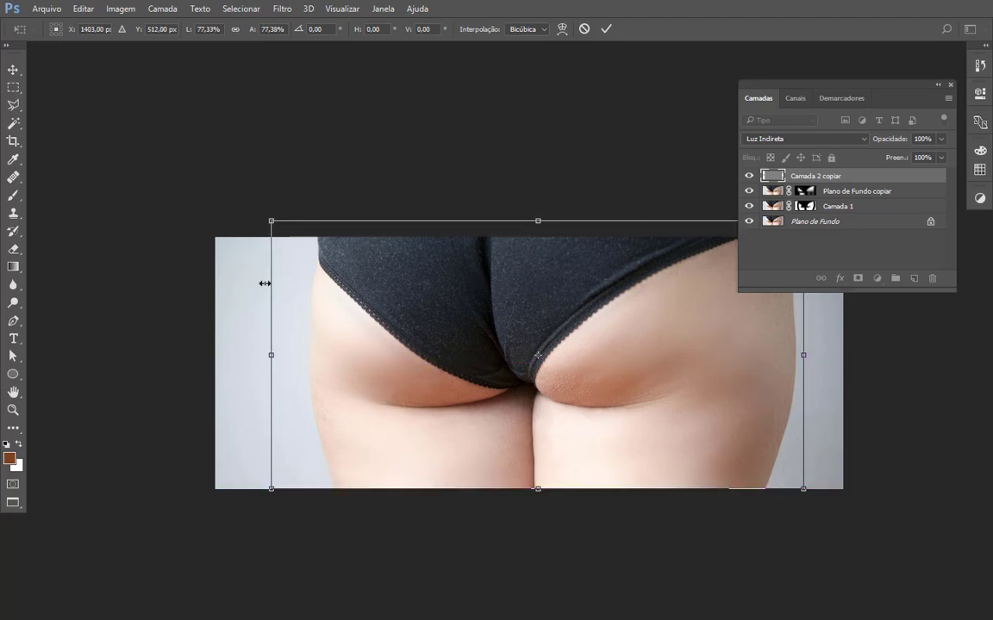
left_click_drag(273, 224, 297, 238)
key("Return")
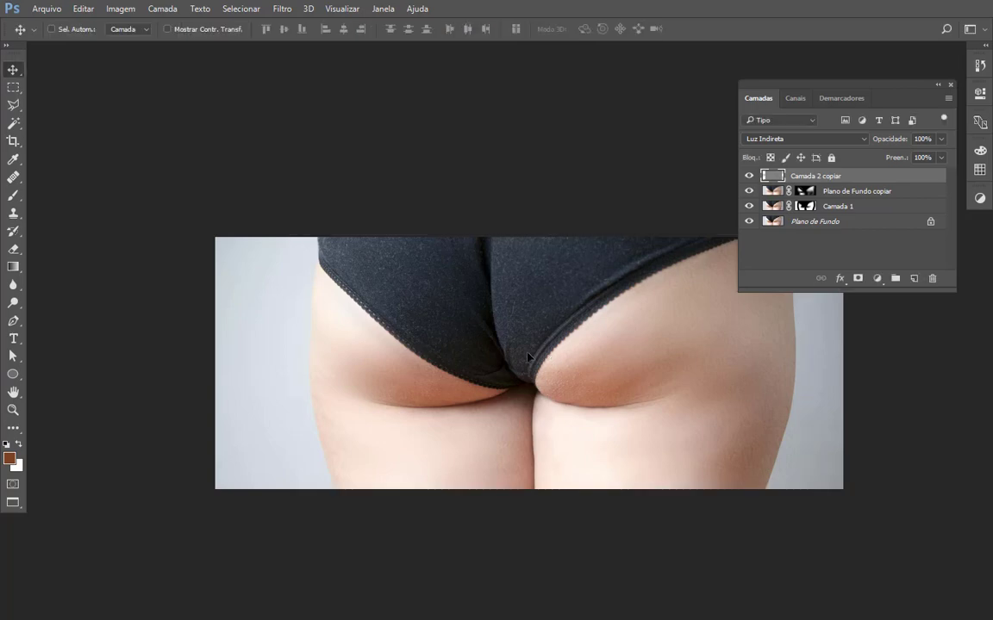
Examine the skin on both thighs at several magnifications, comparing it with the Camada 2 copiar texture hidden and shown
key("ctrl+plus")
key("ctrl+plus")
left_click_drag(585, 372, 450, 181)
left_click_drag(515, 177, 569, 173)
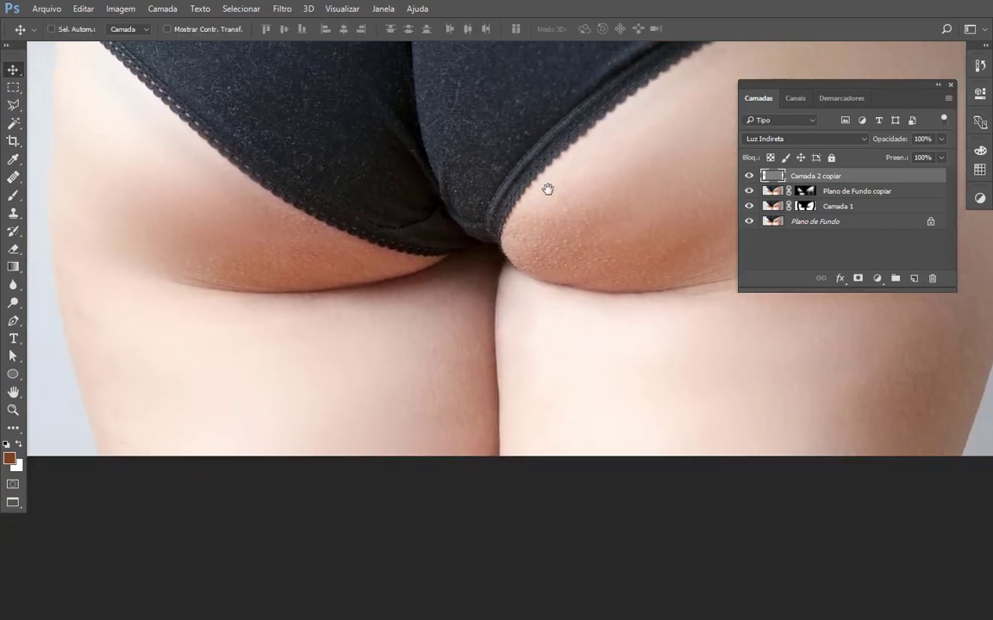
left_click(752, 178)
left_click(752, 178)
left_click_drag(687, 320, 487, 343)
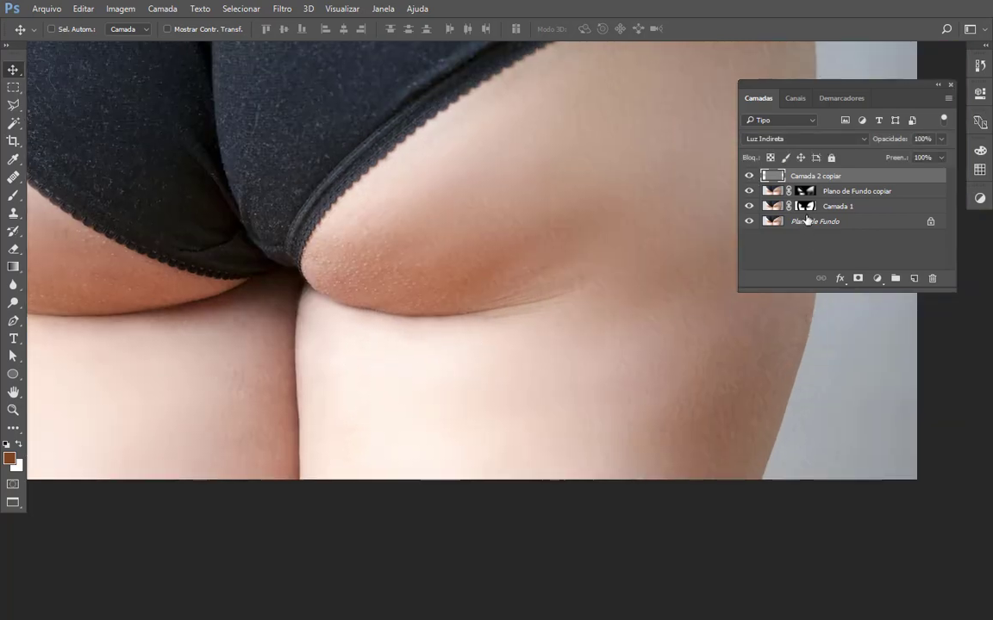
left_click_drag(682, 237, 572, 291)
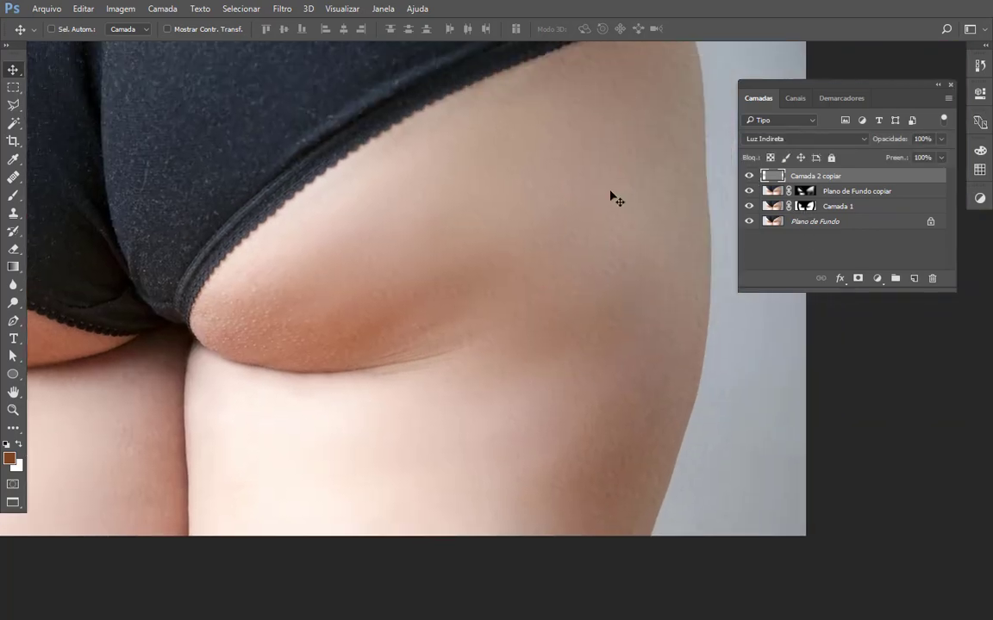
left_click(749, 176)
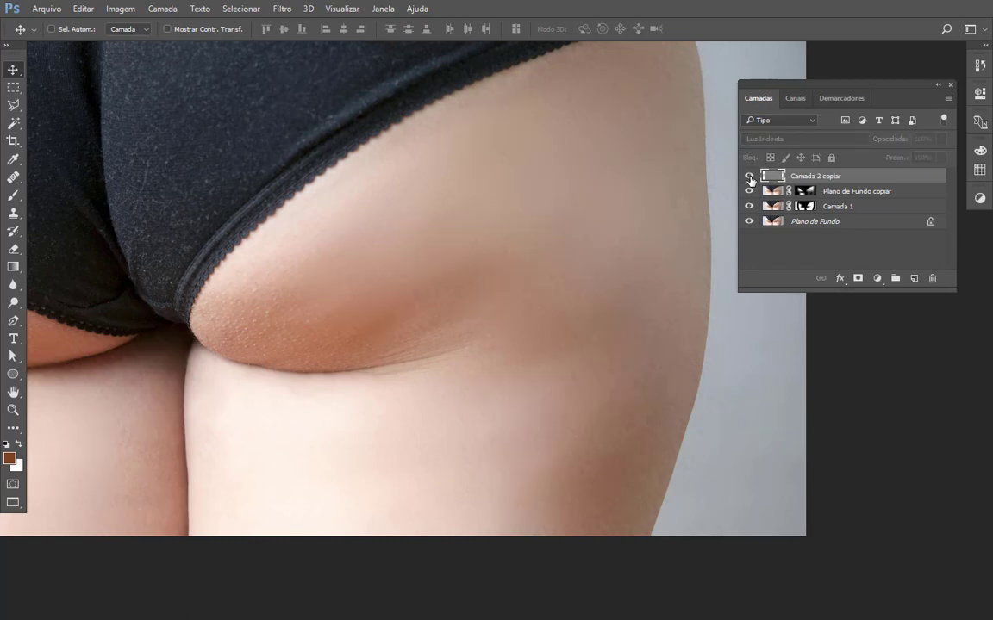
key("ctrl+minus")
key("ctrl+minus")
key("ctrl+minus")
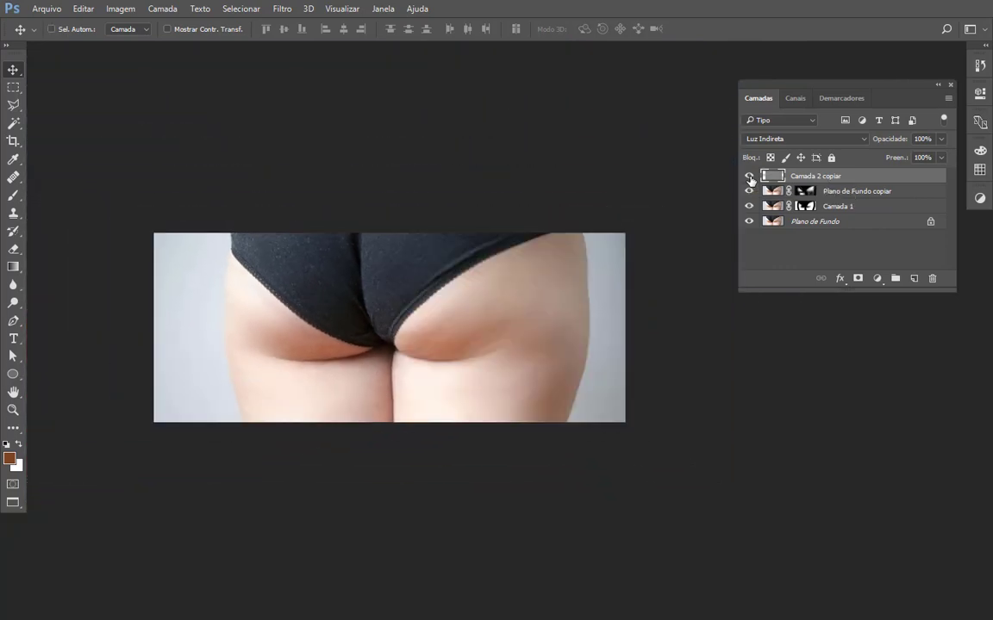
key("ctrl+plus")
key("ctrl+plus")
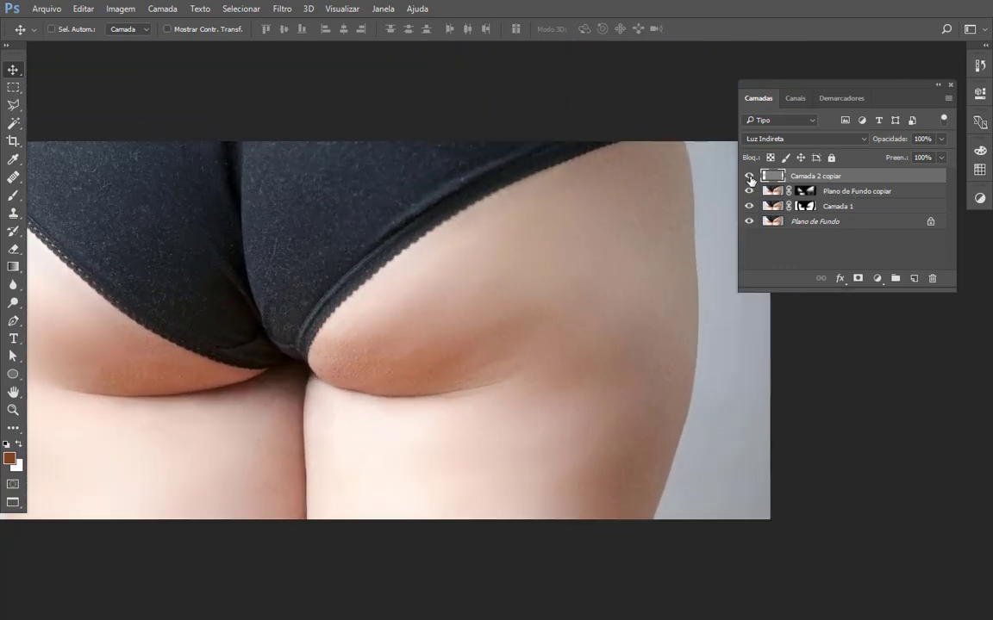
left_click_drag(567, 300, 492, 306)
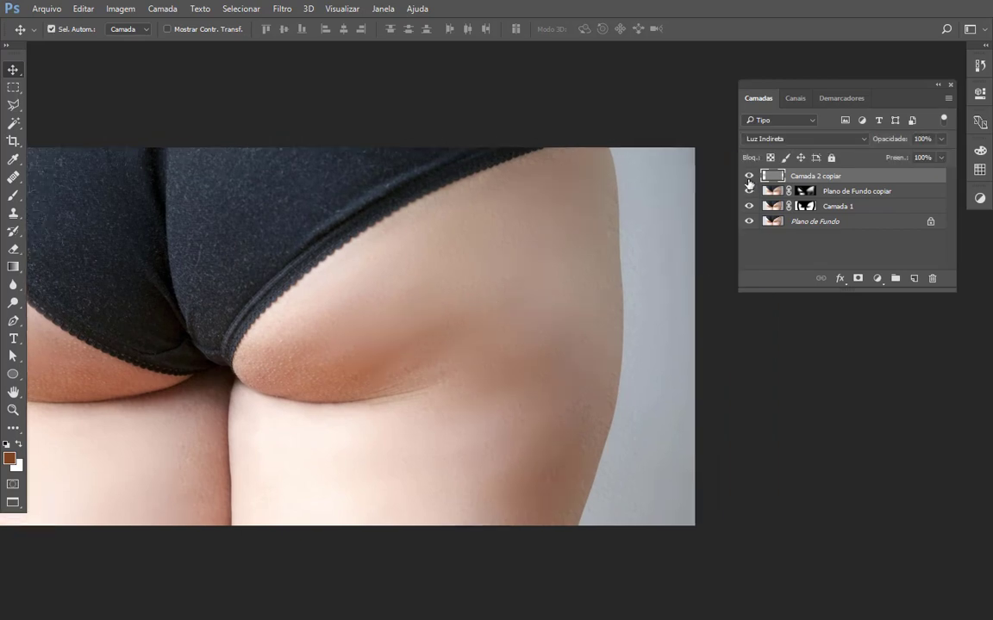
key("ctrl+minus")
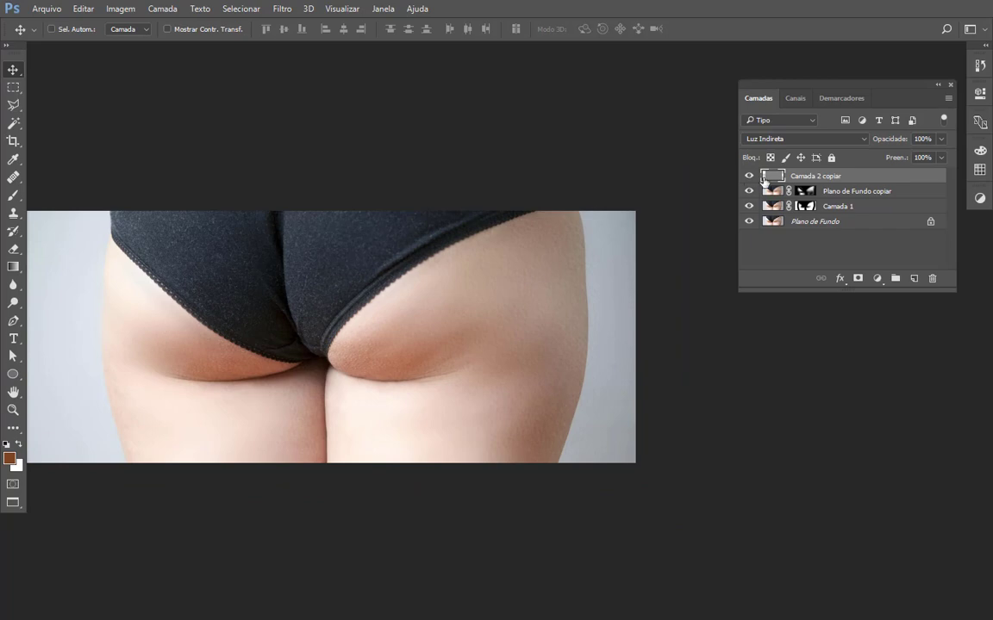
Hide the three layers above Plano de Fundo to view the original, and show them again one by one to compare the retouch
left_click_drag(749, 176, 749, 206)
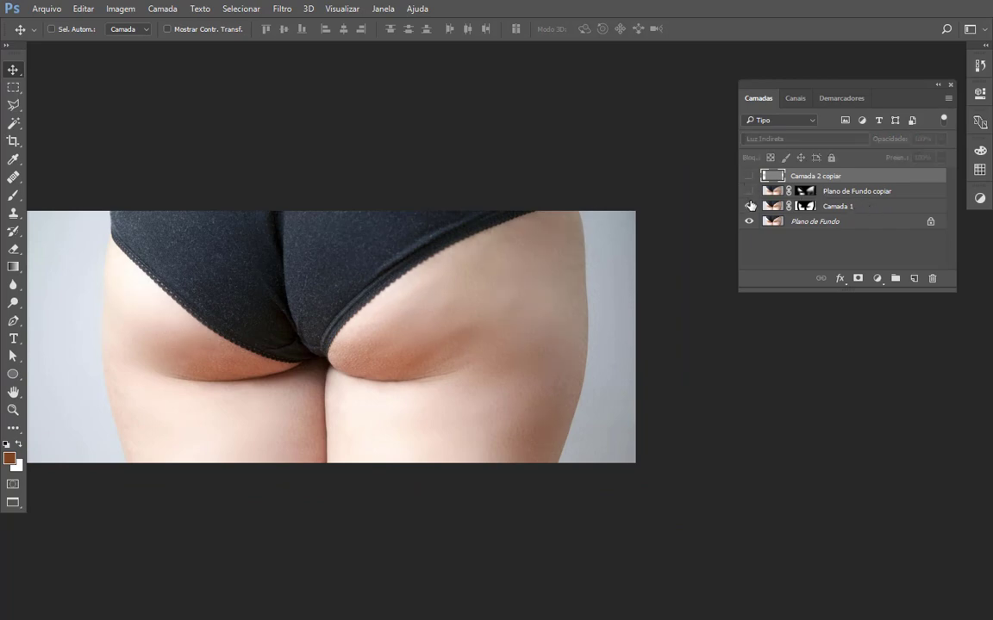
left_click_drag(461, 350, 577, 267)
key("ctrl+plus")
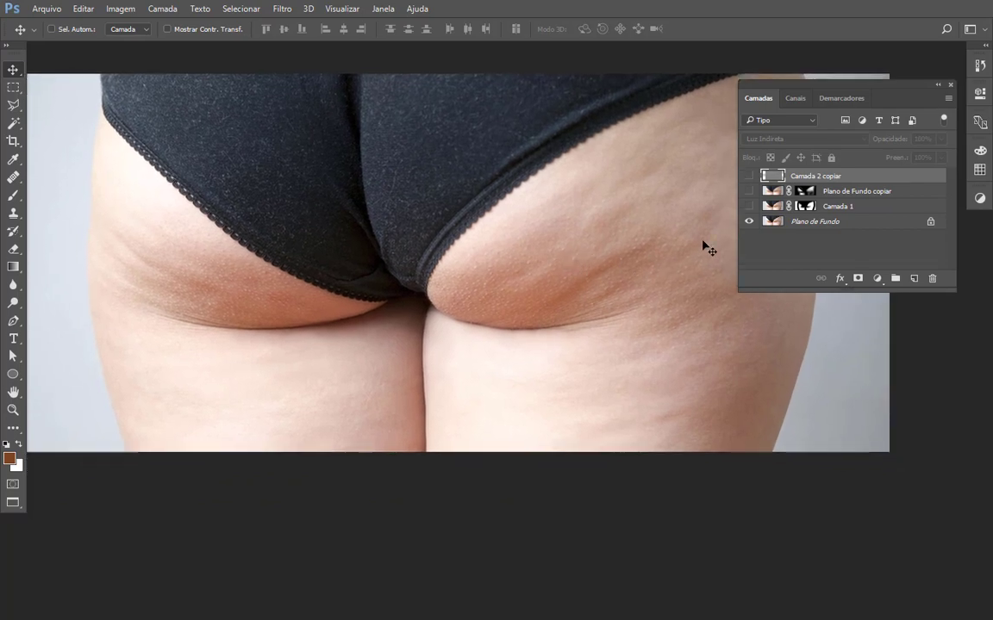
left_click(749, 206)
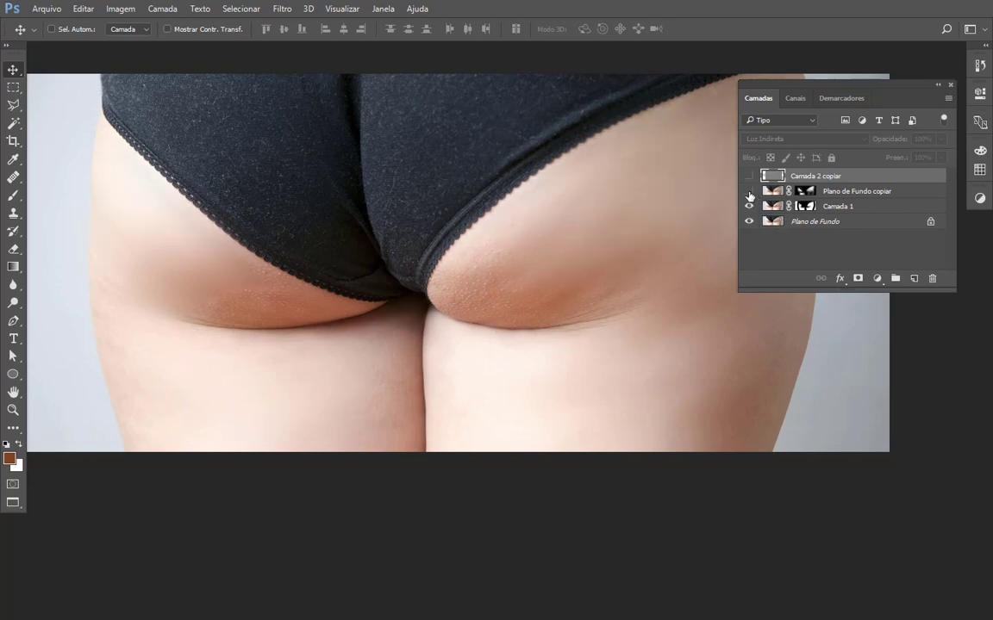
left_click(748, 191)
left_click(749, 191)
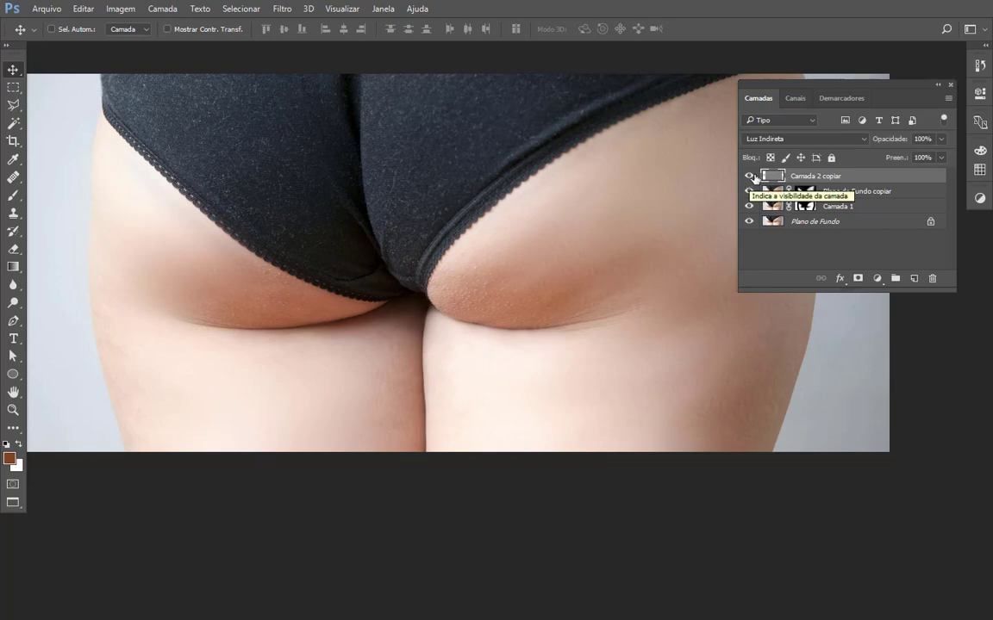
left_click_drag(713, 361, 644, 387)
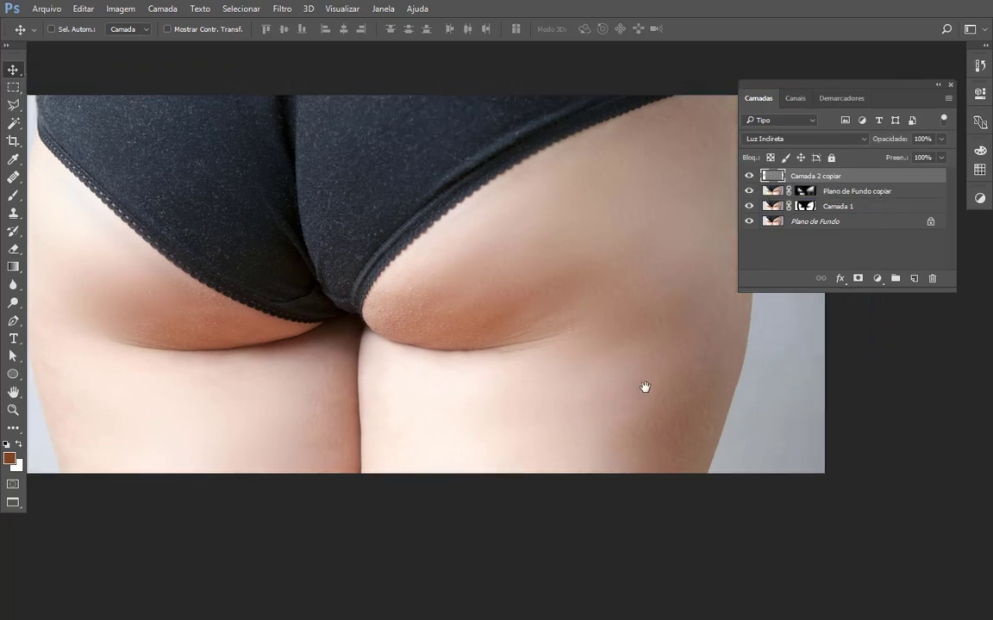
Strengthen the texture layer's contrast with Levels, setting the midtones to 0,81 and pulling the black and white input points inward
key("ctrl+l")
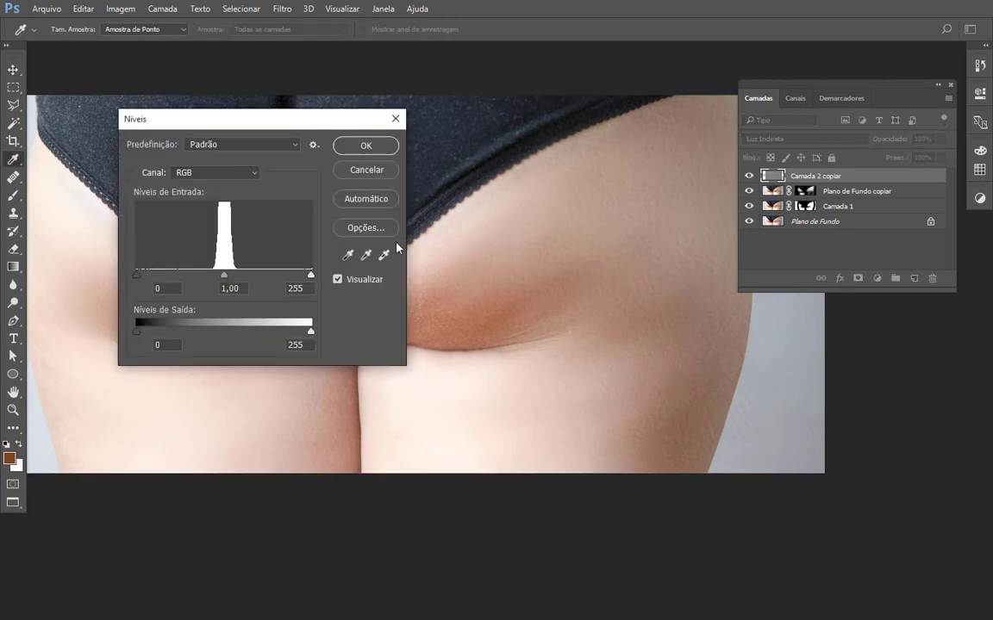
mouse_move(310, 274)
left_mouse_down()
mouse_move(292, 275)
mouse_move(312, 276)
left_mouse_up()
left_click_drag(224, 278, 236, 277)
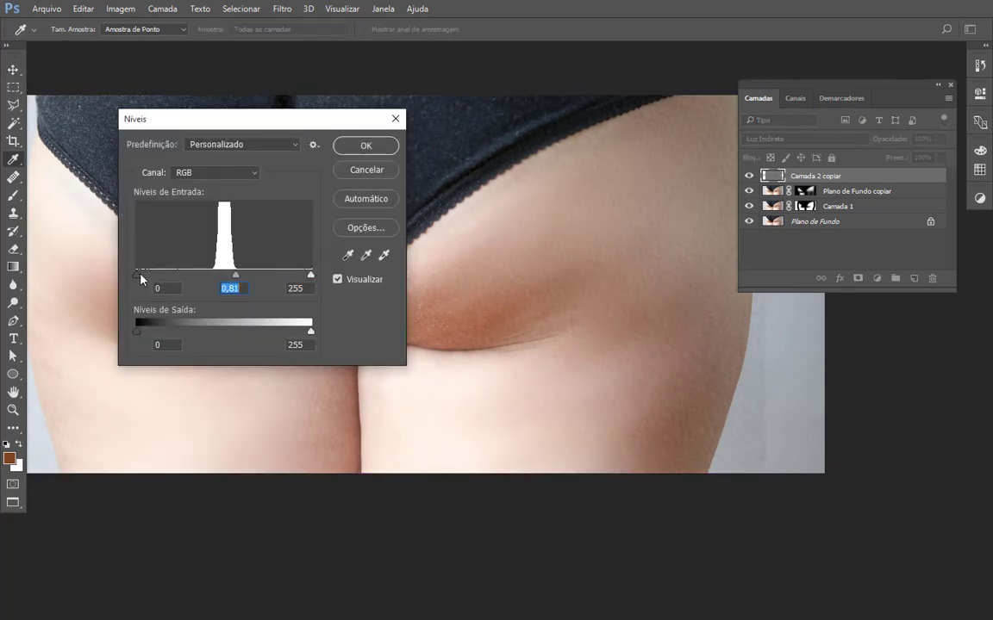
left_click_drag(138, 274, 162, 288)
left_click_drag(310, 275, 294, 282)
left_click(371, 149)
key("f")
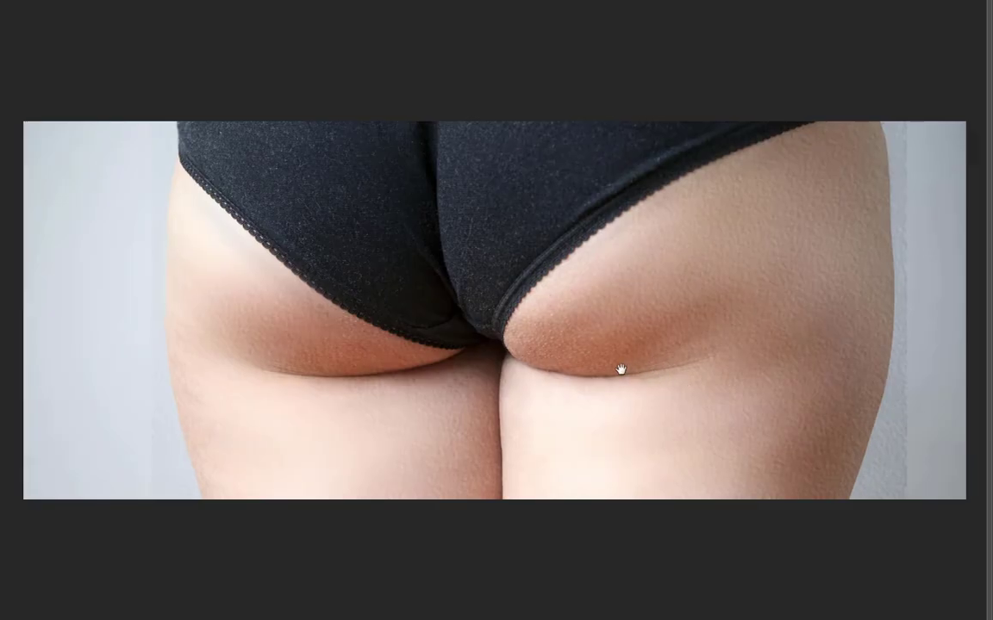
left_click_drag(621, 370, 600, 371)
left_click_drag(752, 405, 513, 403)
key("f")
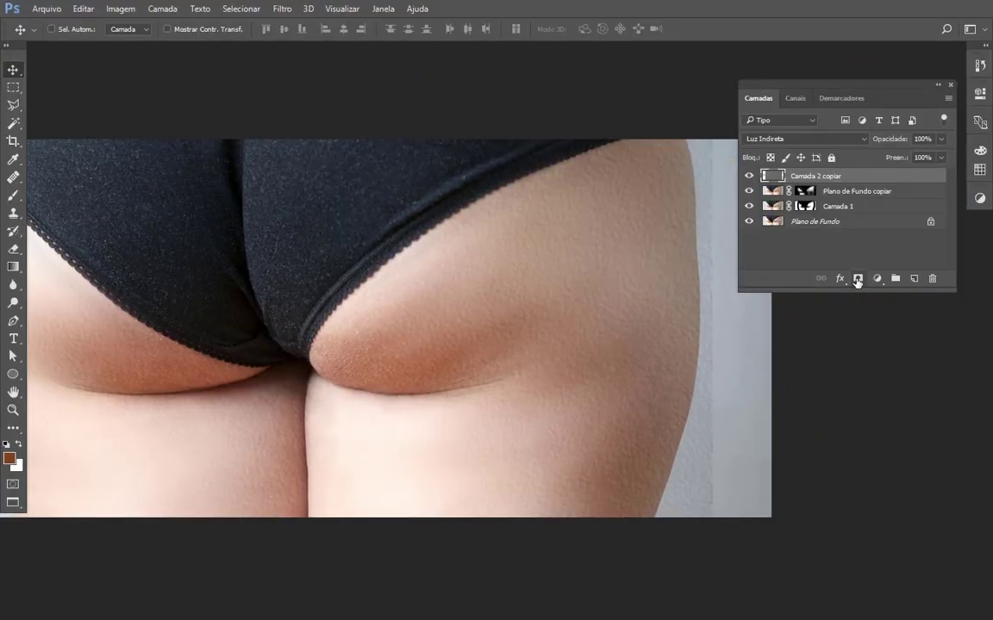
Add a layer mask to Camada 2 copiar and paint it black over the grey background on both sides to remove the texture there
left_click(857, 279)
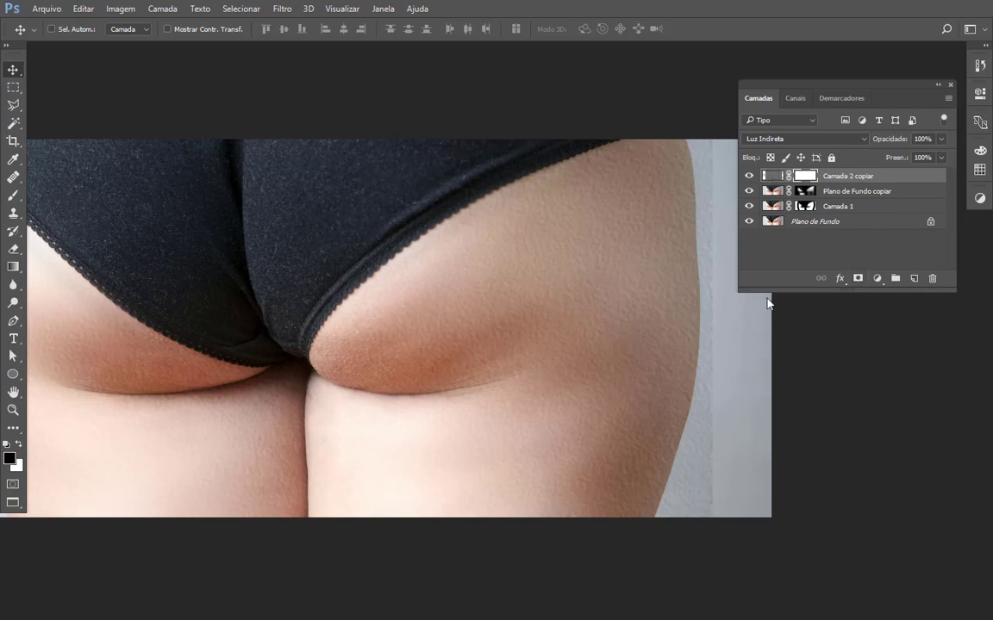
key("b")
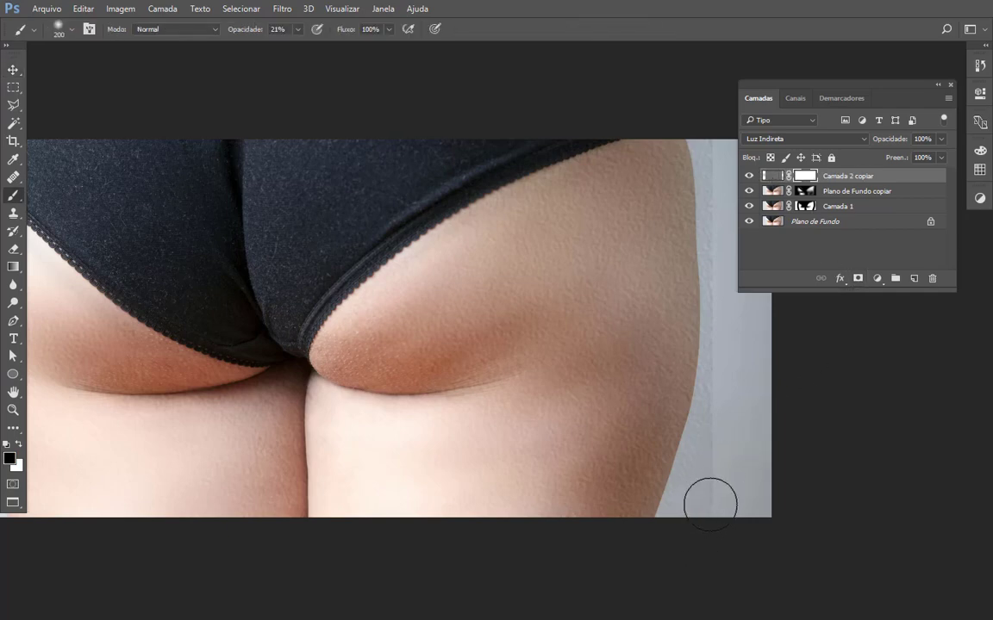
key("0")
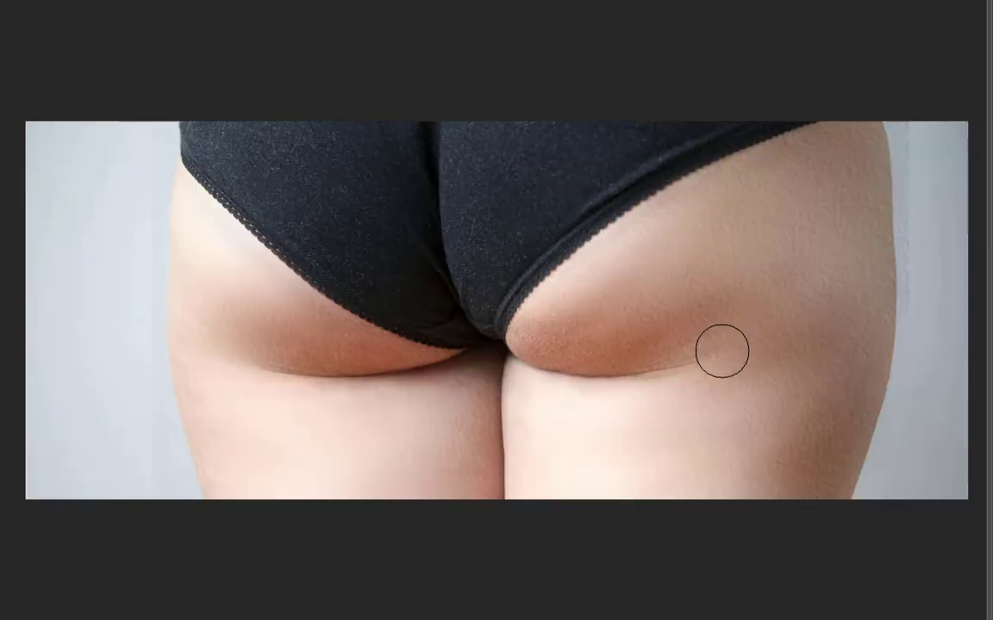
key("f")
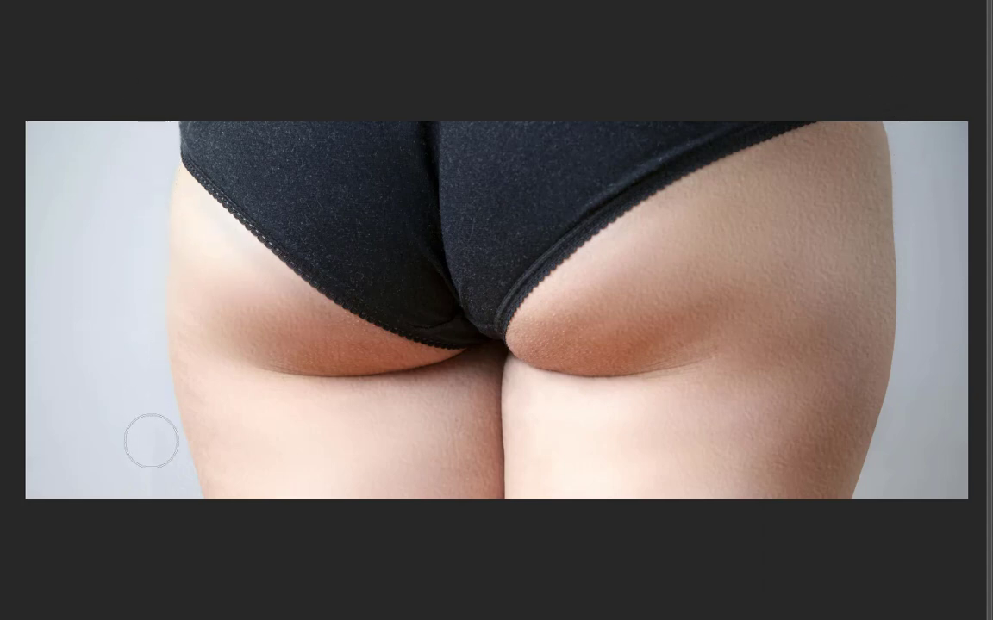
left_click_drag(575, 412, 465, 431)
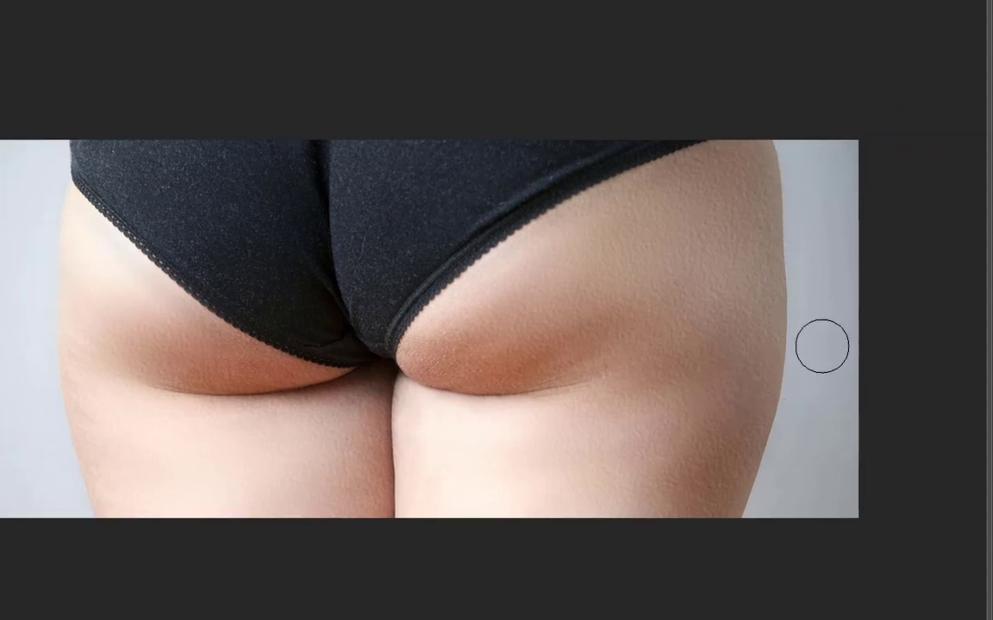
Soften the texture along the outer edges of both thighs by painting on the mask with an 800 px black brush at 30% opacity
key("bracketright")
key("bracketright")
key("bracketright")
key("bracketright")
key("bracketright")
key("bracketright")
key("bracketright")
key("bracketright")
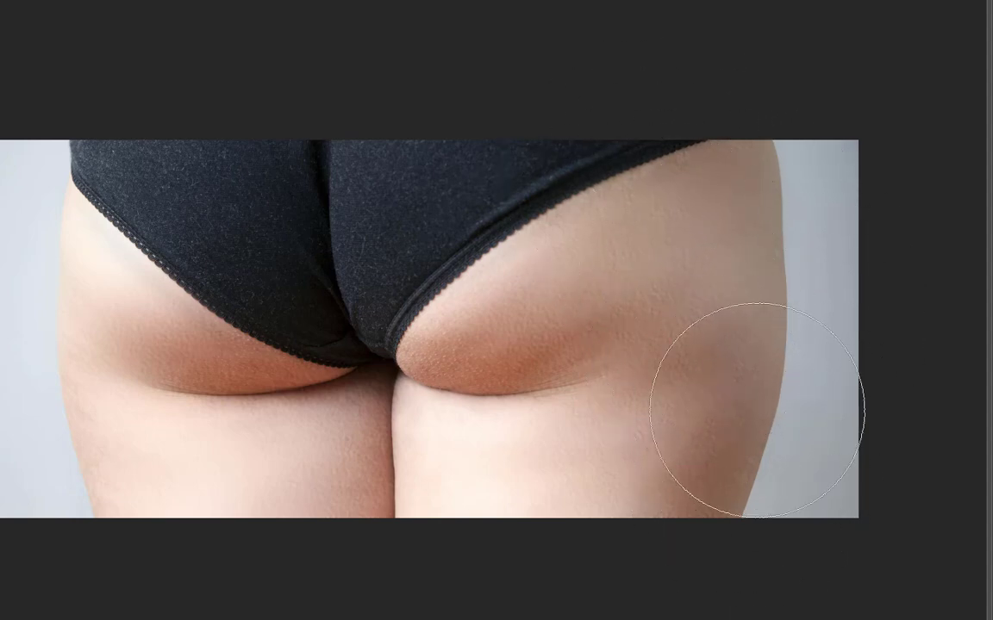
left_click_drag(273, 445, 341, 430)
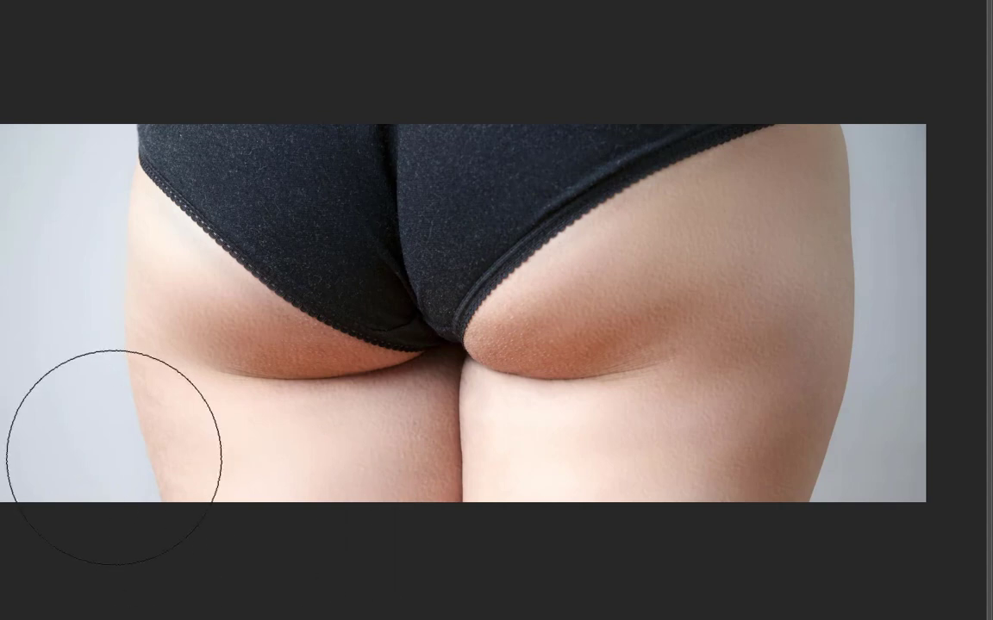
left_click_drag(586, 265, 520, 252)
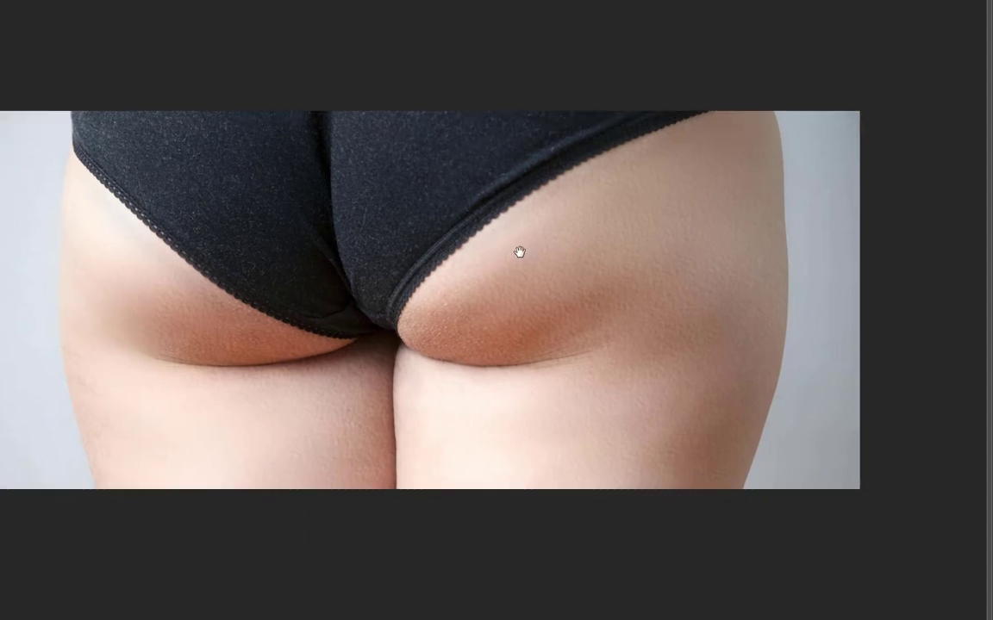
left_click_drag(824, 423, 814, 445)
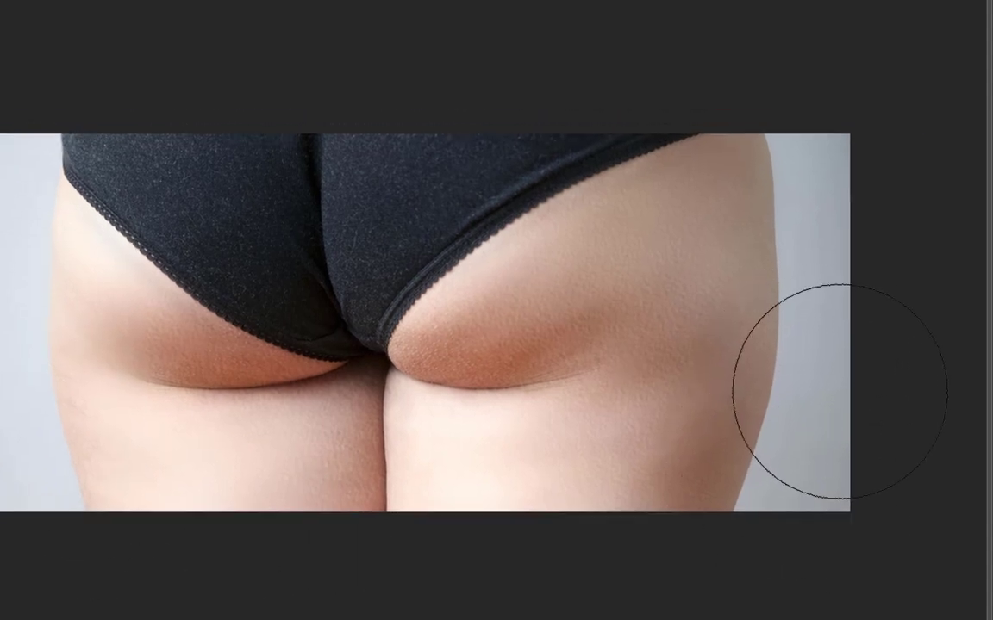
left_click_drag(623, 290, 550, 248)
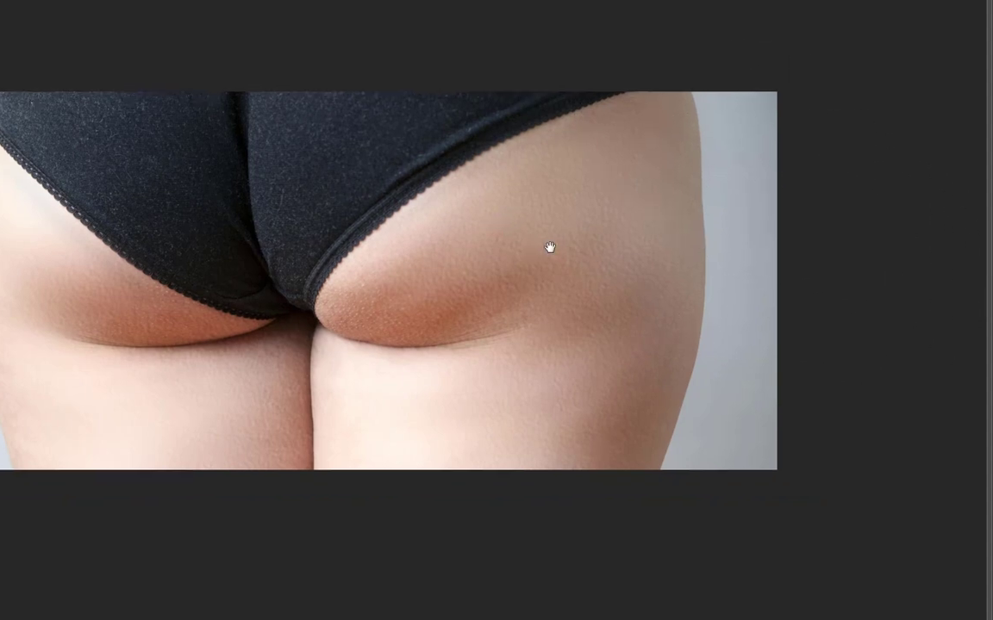
Move the layer list below the photo and compare the skin with the masked texture layer hidden and shown
key("f")
key("f")
left_click_drag(618, 295, 610, 235)
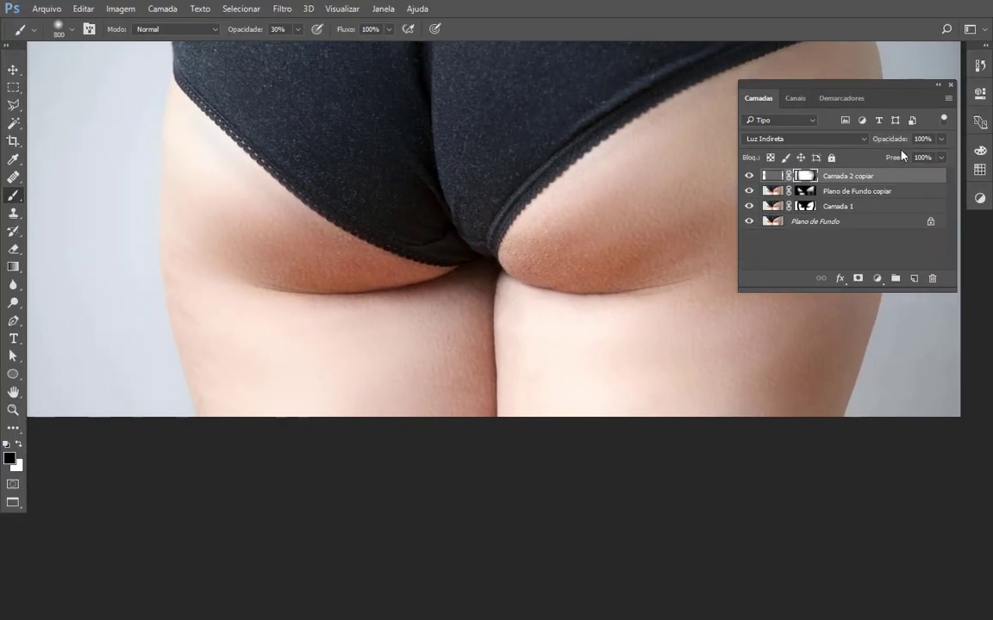
left_click_drag(906, 87, 863, 434)
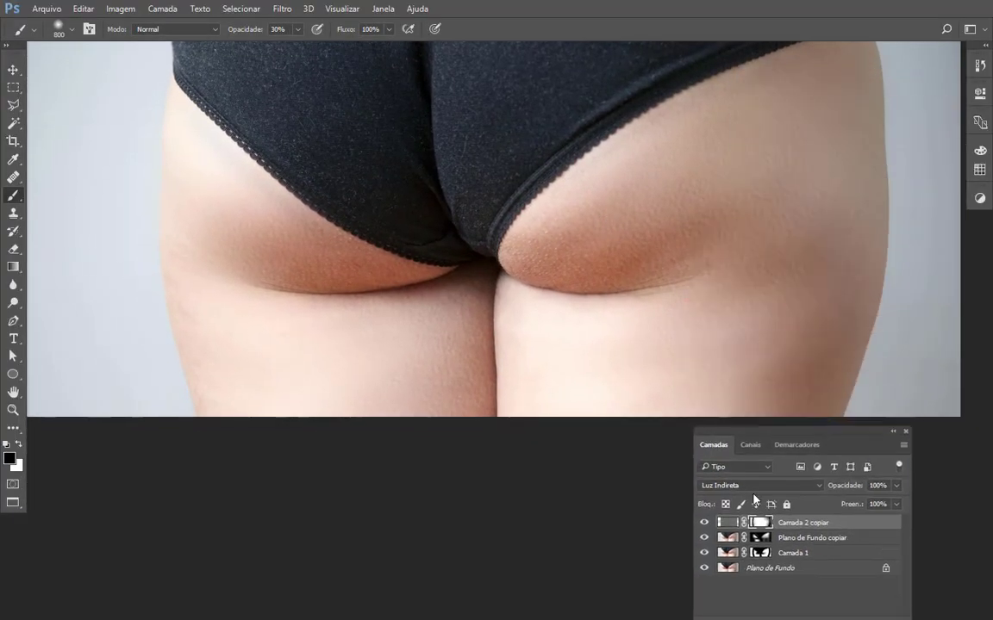
left_click(704, 525)
left_click(704, 525)
left_click(704, 524)
left_click(704, 525)
Fade the texture over the underwear on the mask with the 30% brush, and check the whole photo with the texture layer off and on
left_click_drag(502, 269, 512, 348)
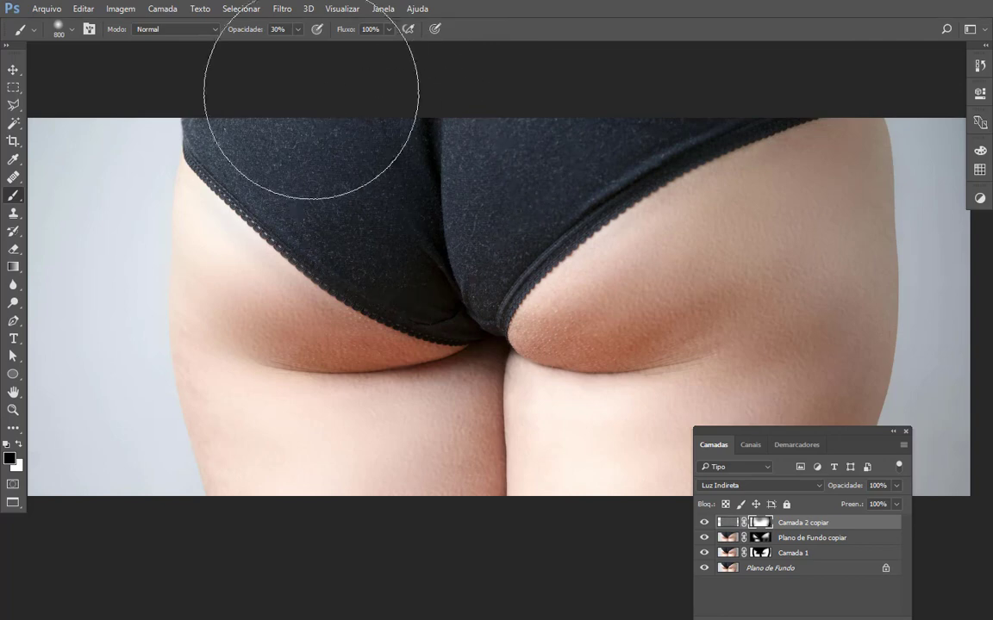
left_click(704, 522)
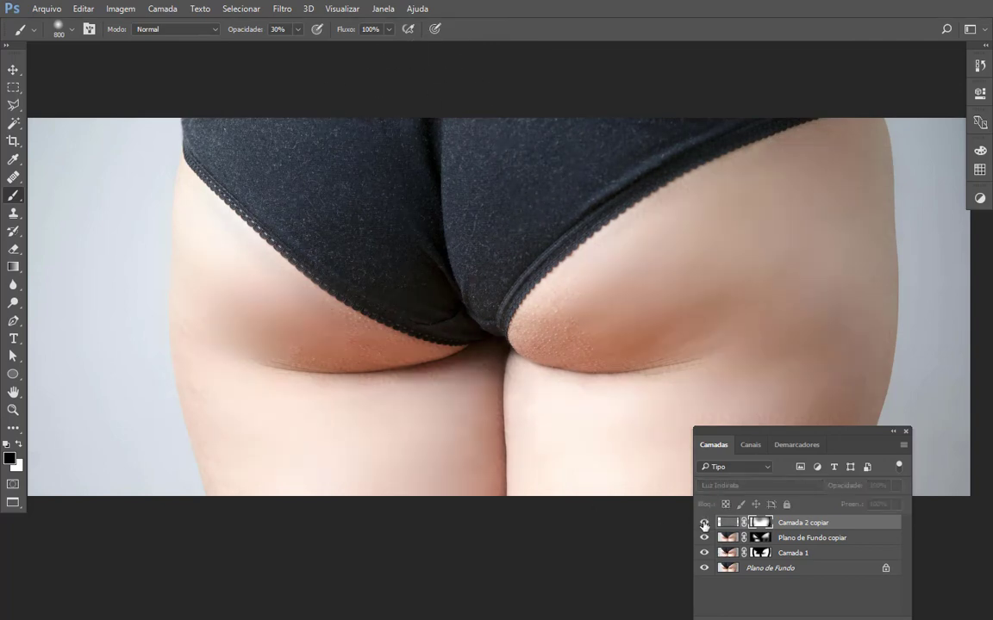
left_click(704, 522)
left_click(704, 522)
left_click(704, 522)
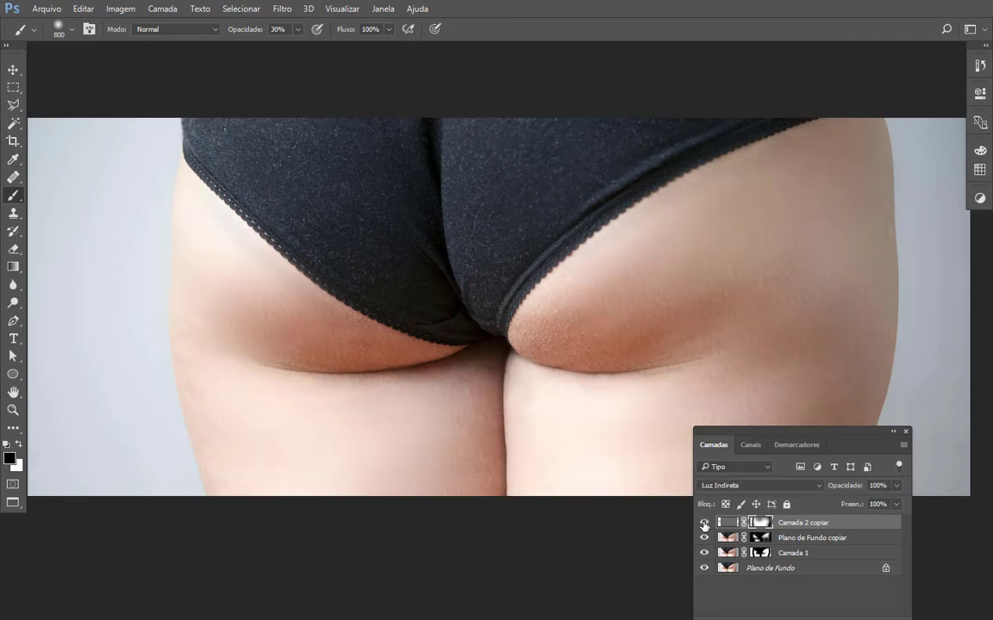
key("ctrl+minus")
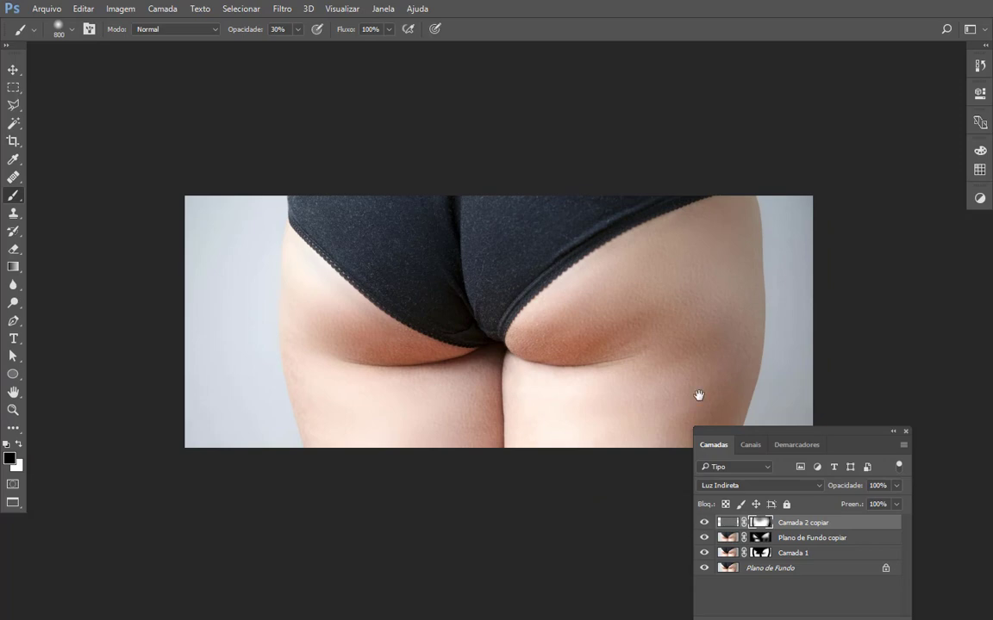
left_click_drag(699, 396, 652, 312)
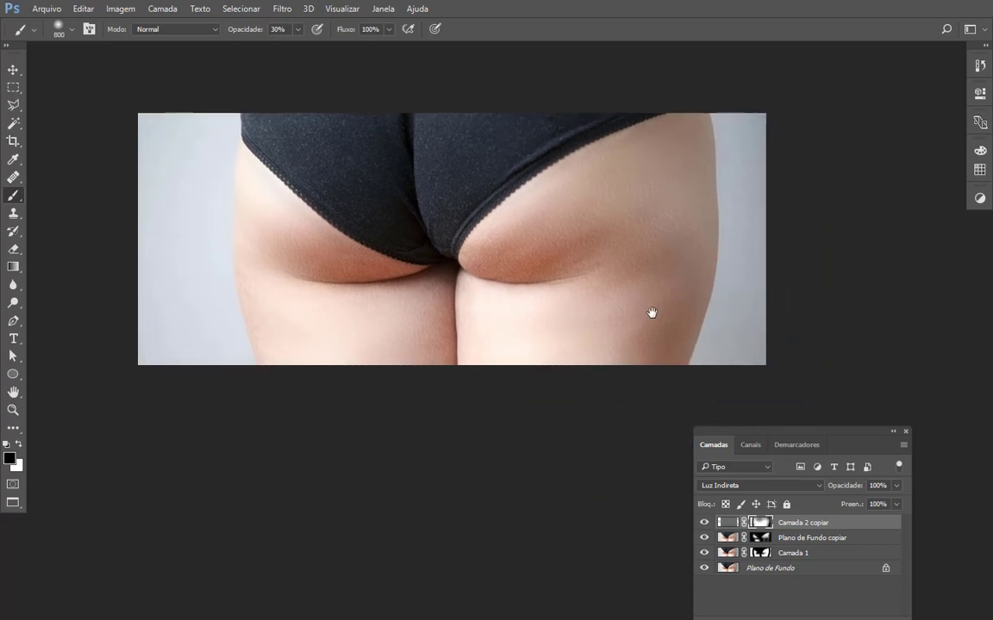